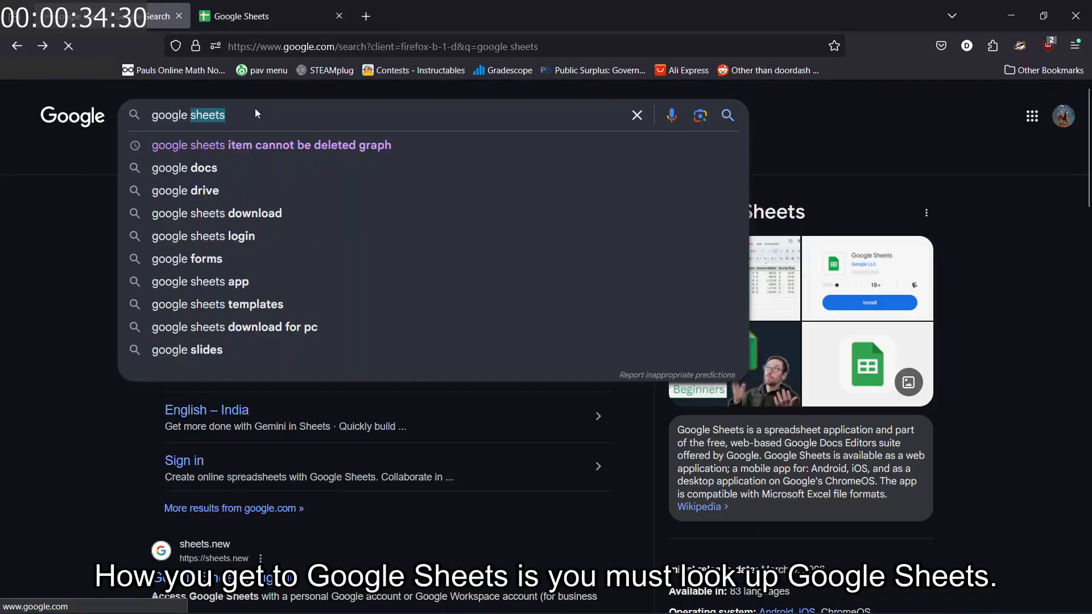
# - Search Google for "google sheets", open Sheets from the first result and create a blank spreadsheet
pyautogui.press('Return')
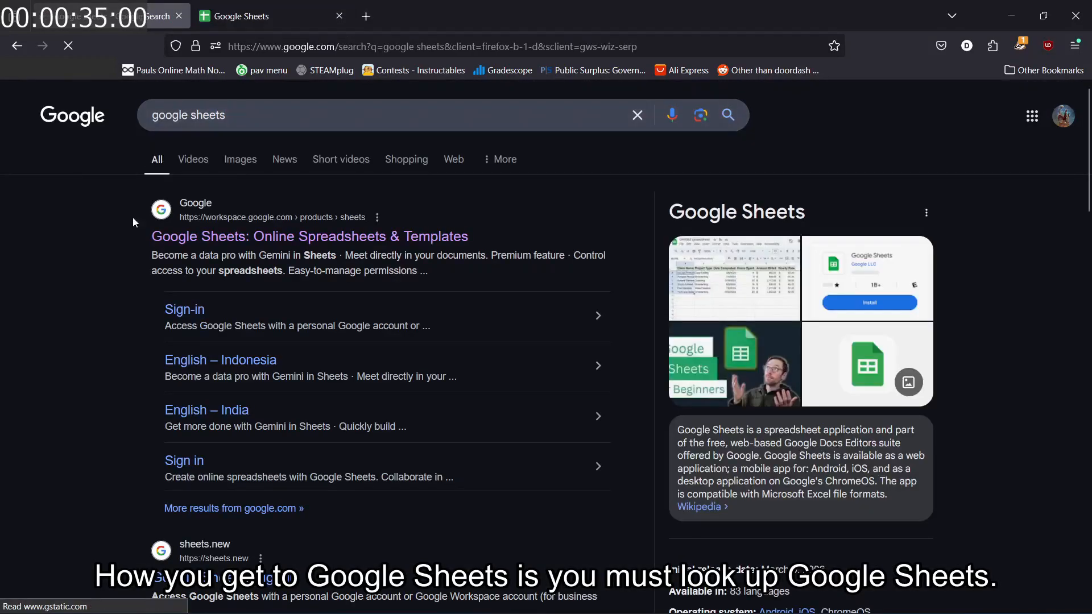
pyautogui.click(228, 237)
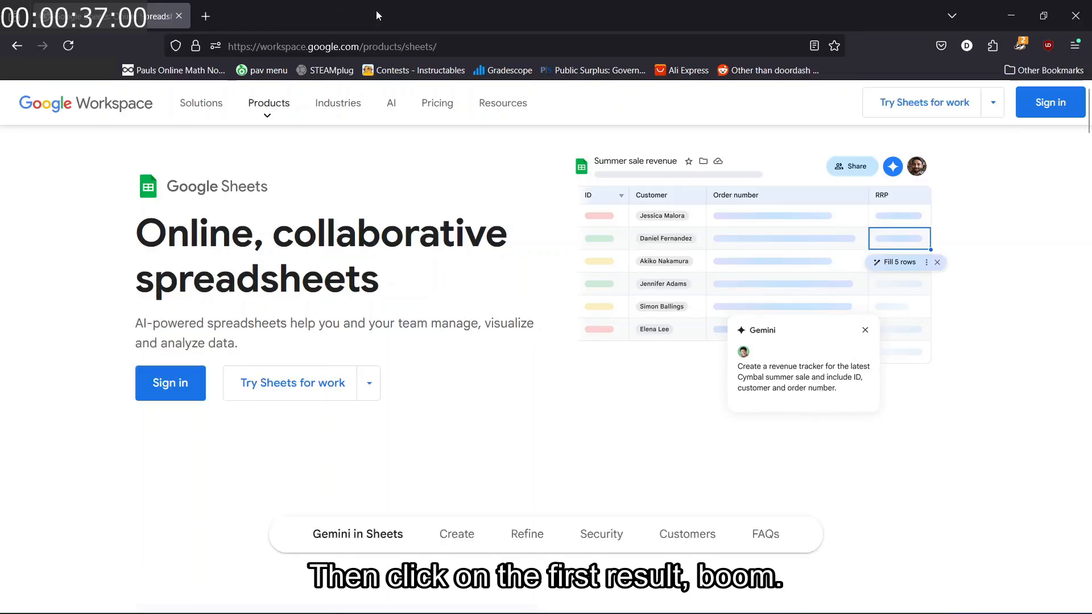
pyautogui.click(178, 383)
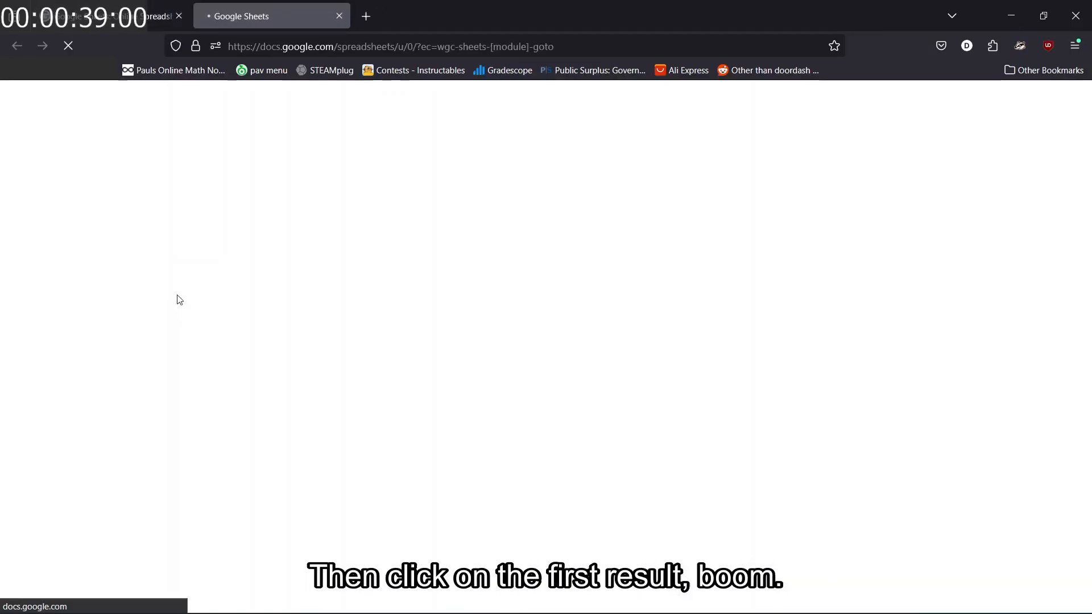
pyautogui.click(239, 185)
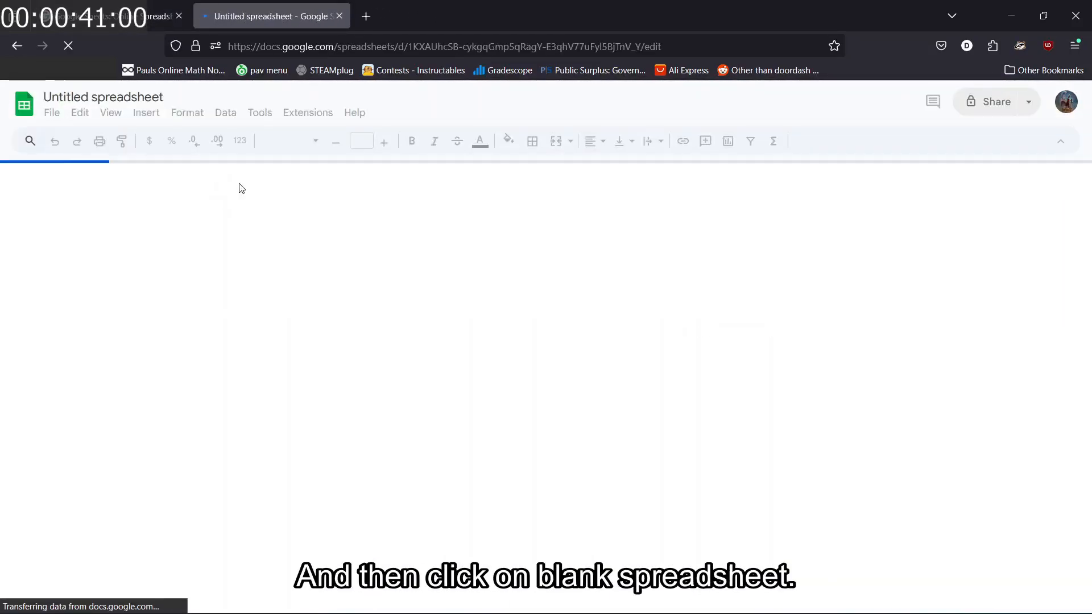
# - Rename the untitled spreadsheet as "Basic Biz finacing"
pyautogui.click(83, 98)
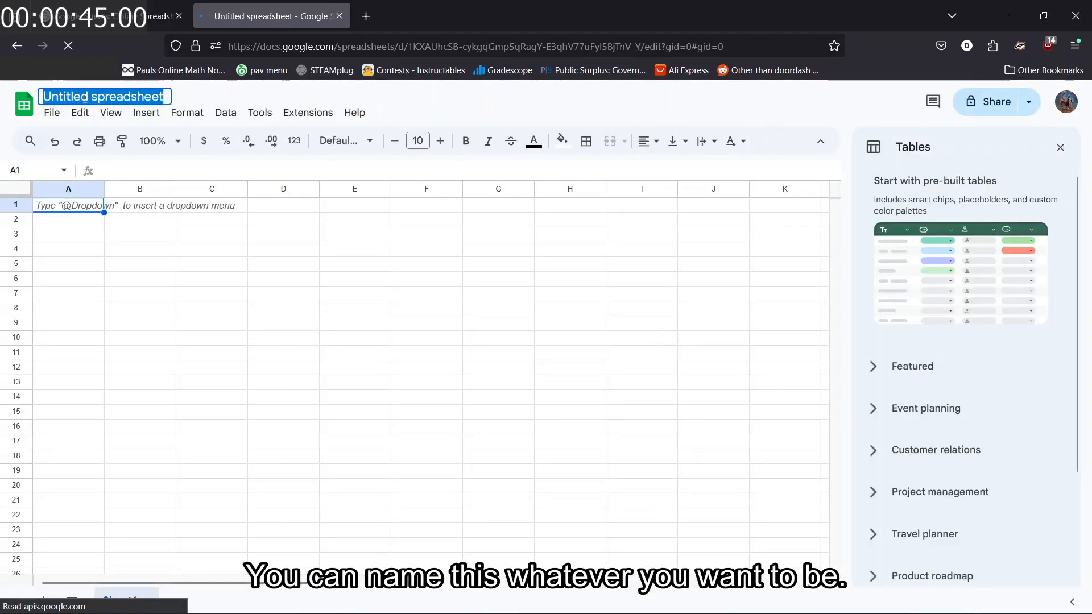
pyautogui.write('Basic')
pyautogui.hotkey('ctrl', 'a')
pyautogui.write('Biz F')
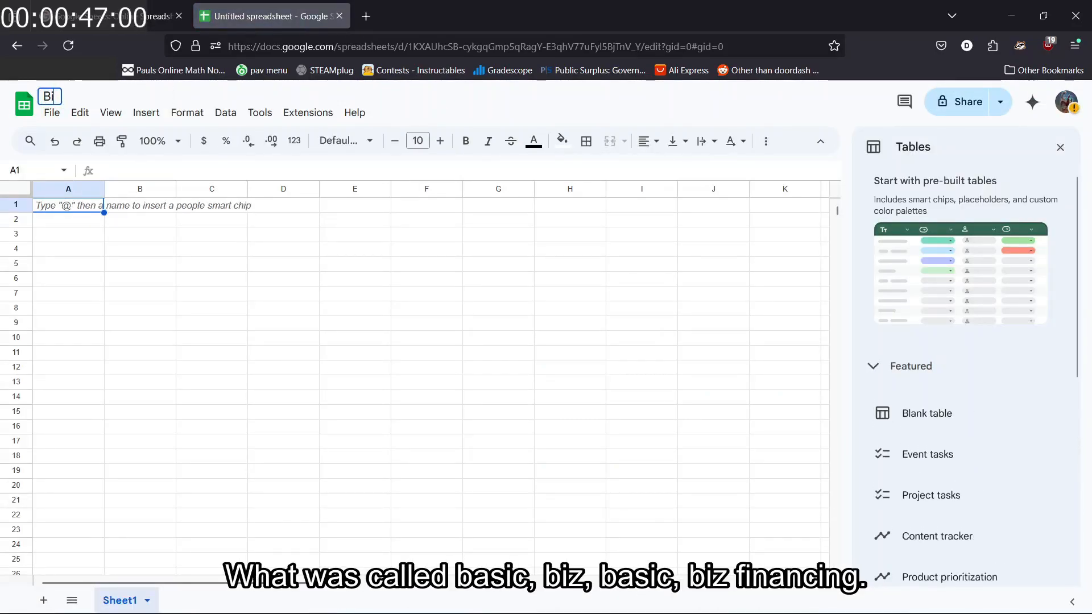
pyautogui.press('BackSpace')
pyautogui.press('BackSpace')
pyautogui.press('BackSpace')
pyautogui.press('BackSpace')
pyautogui.press('BackSpace')
pyautogui.write('Basic B')
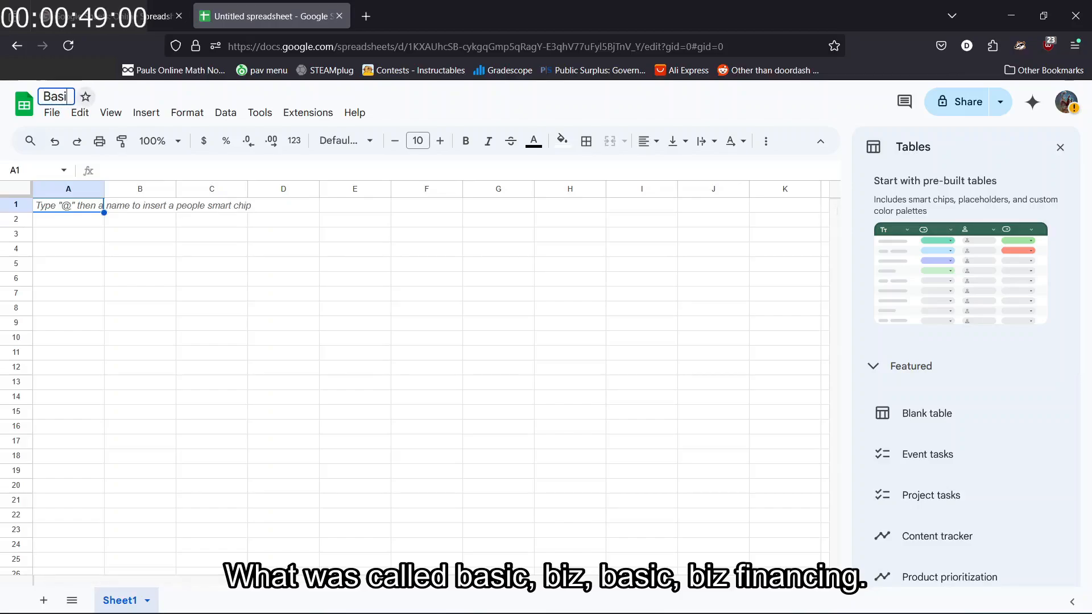
pyautogui.write('iz finacing')
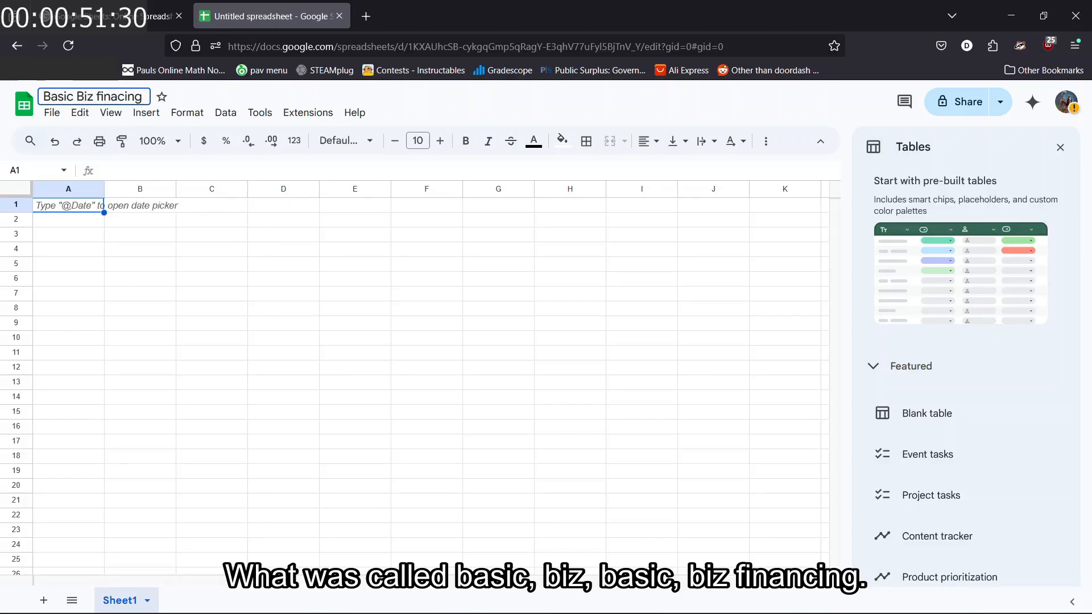
pyautogui.press('Return')
pyautogui.click(189, 267)
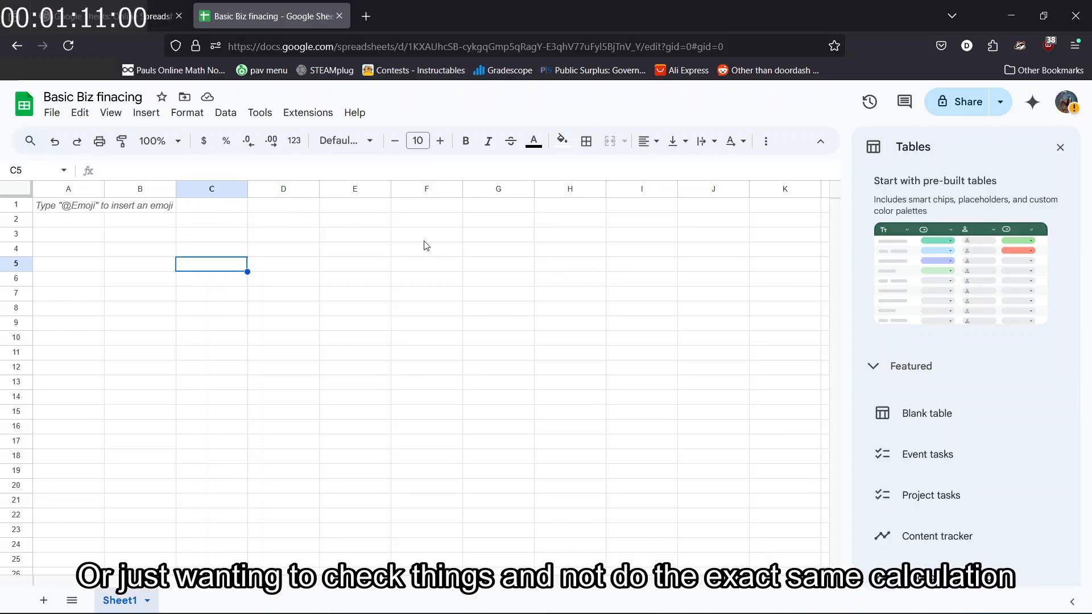
pyautogui.click(93, 210)
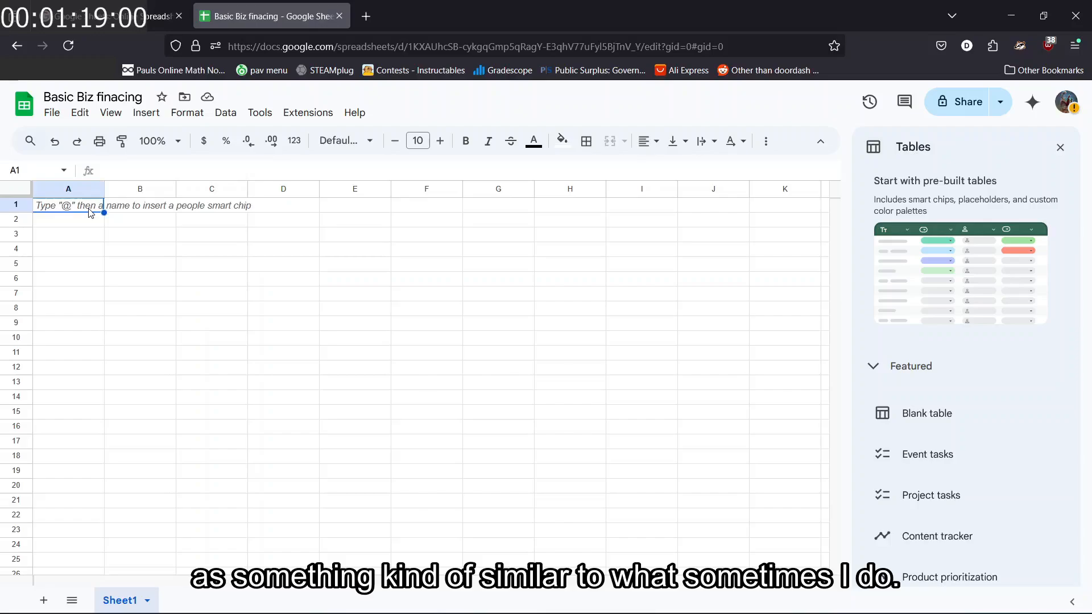
pyautogui.click(110, 239)
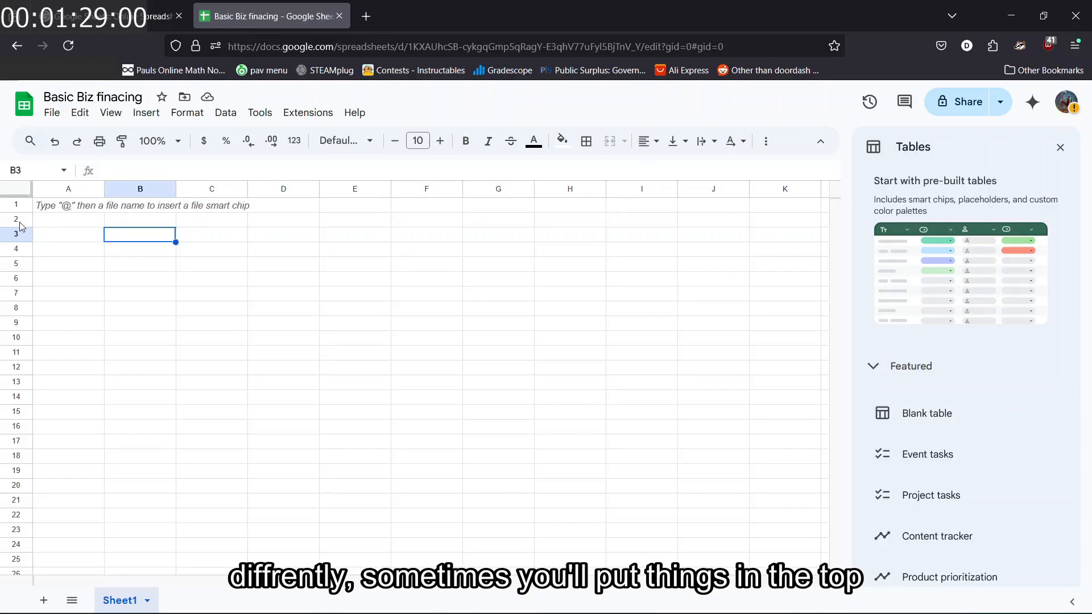
pyautogui.doubleClick(79, 206)
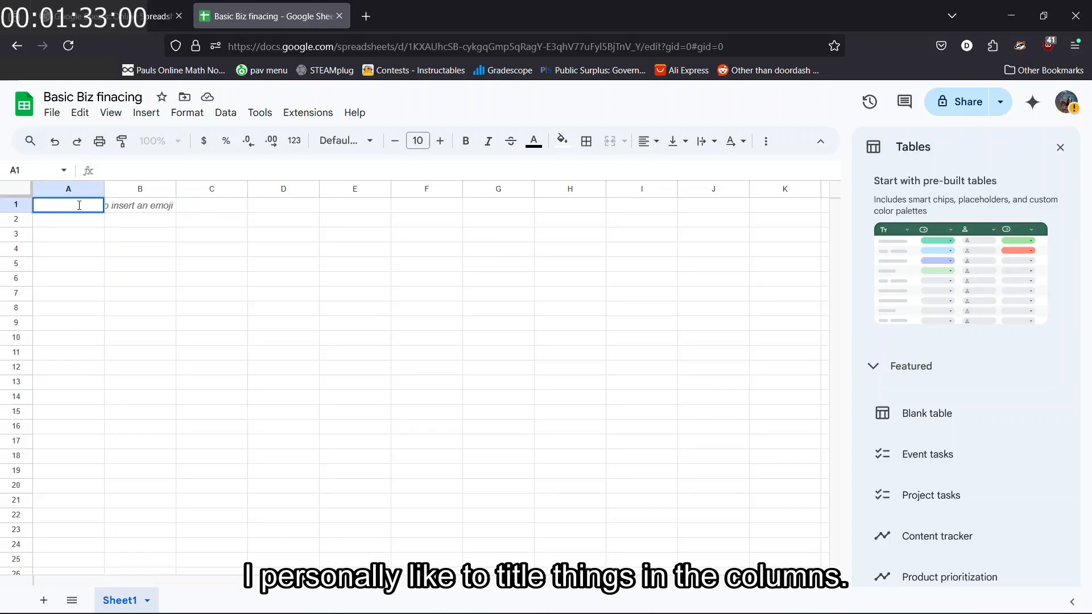
pyautogui.write('Names')
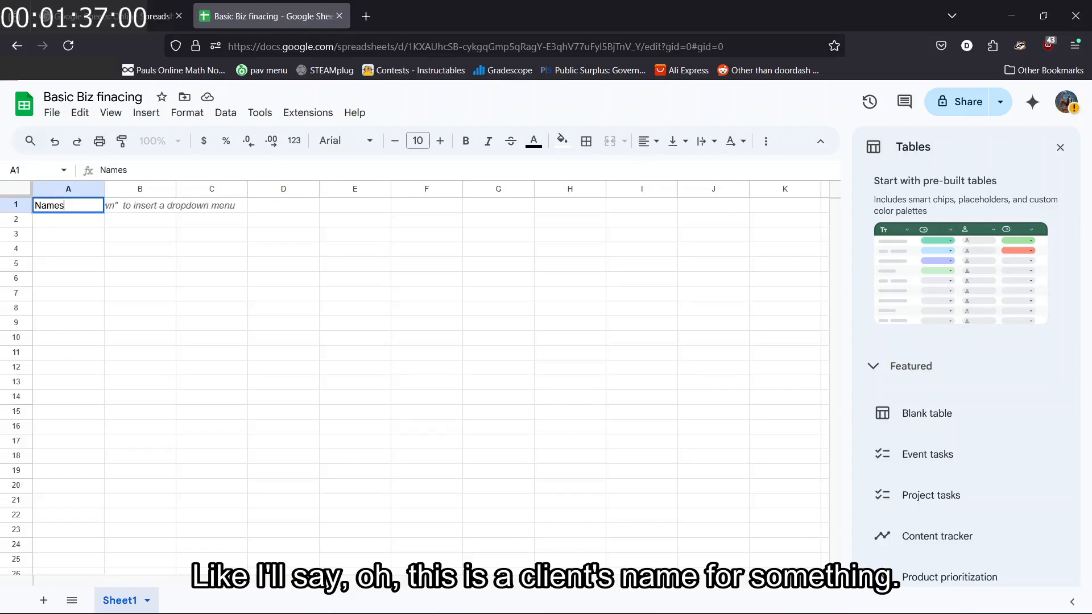
pyautogui.click(136, 207)
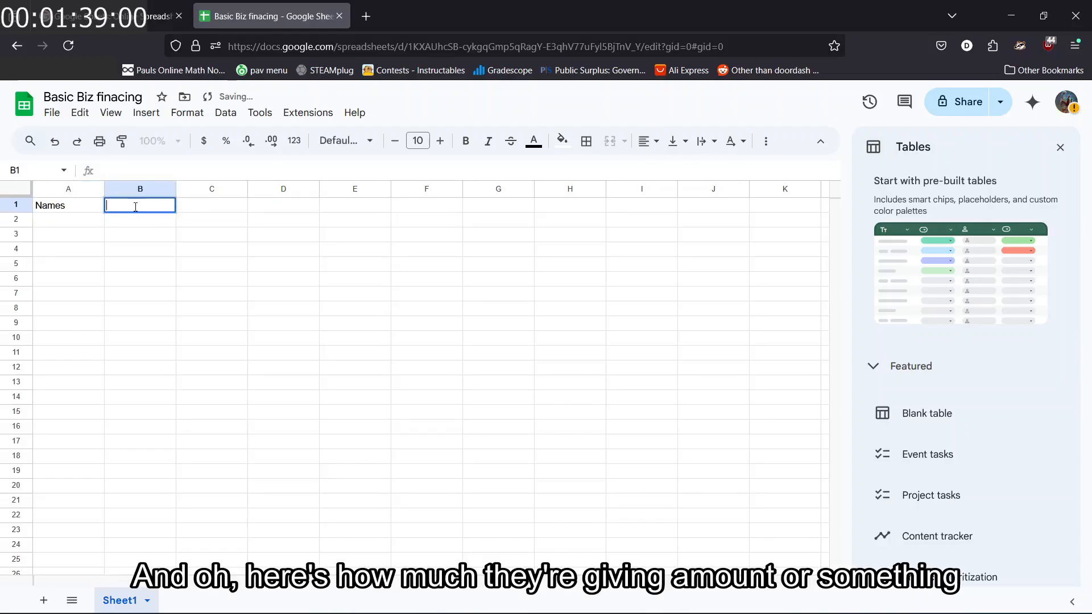
pyautogui.write('AMont')
pyautogui.press('BackSpace')
pyautogui.press('BackSpace')
pyautogui.press('BackSpace')
pyautogui.press('BackSpace')
pyautogui.press('BackSpace')
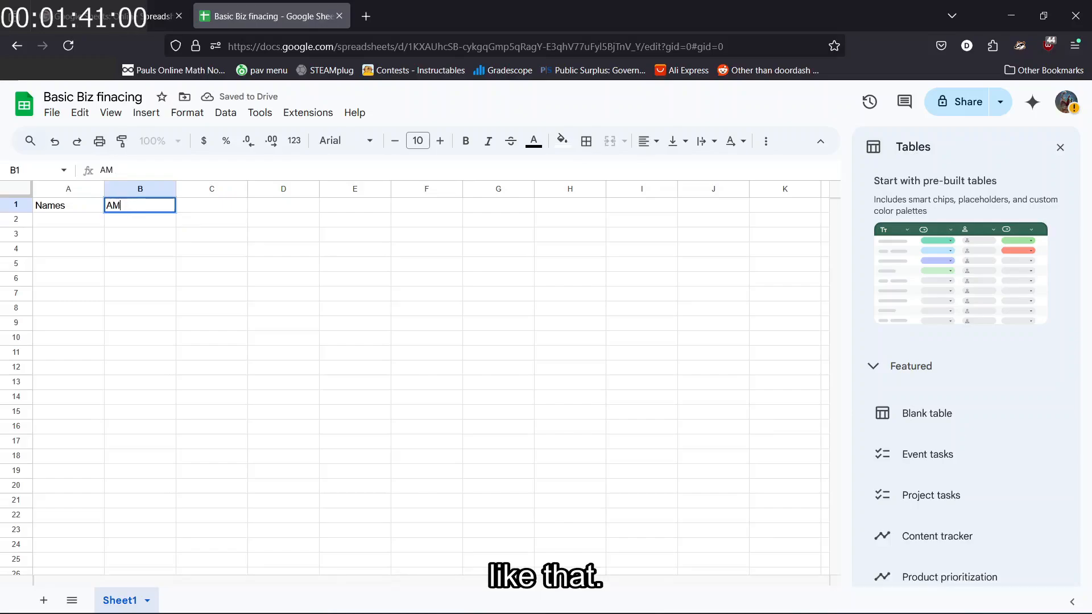
# - Set the header in A1 to "$ Per Hour" and enter "Hours per week" as the header in B1
pyautogui.click(91, 211)
pyautogui.doubleClick(91, 210)
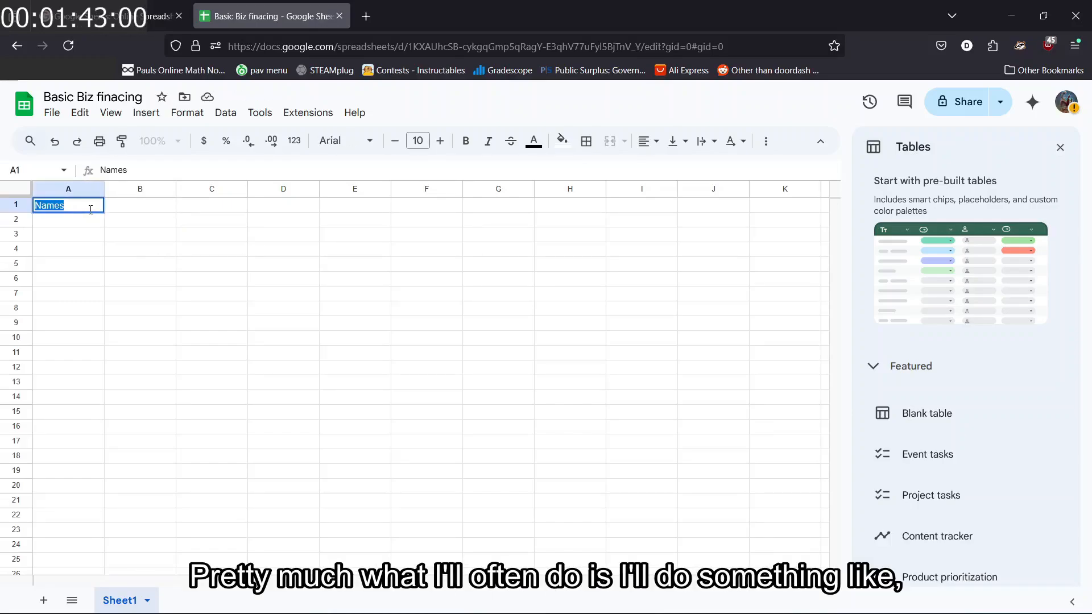
pyautogui.press('BackSpace')
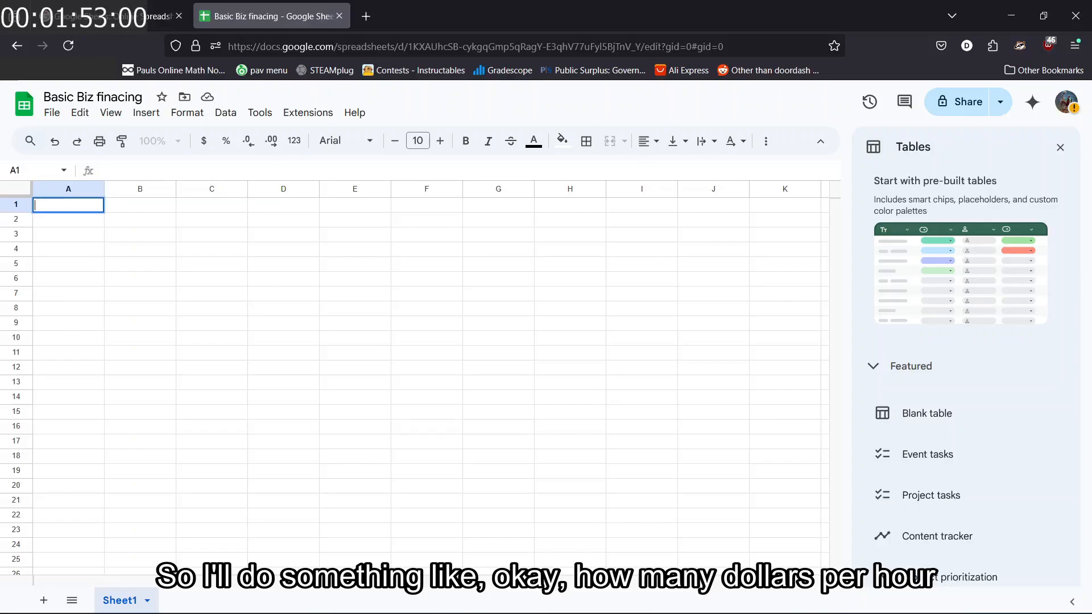
pyautogui.write('Per Hour')
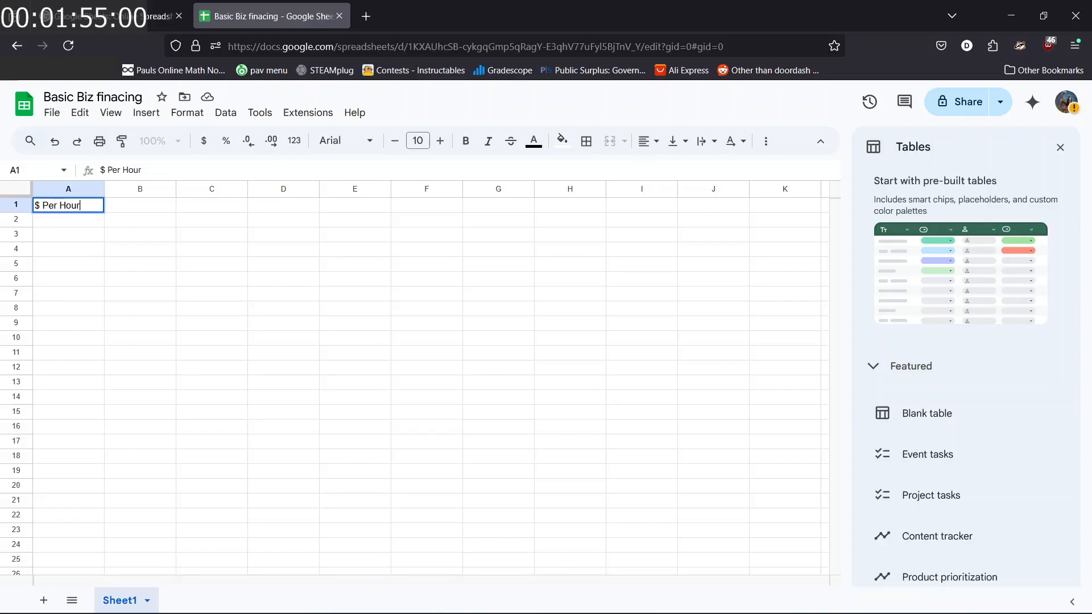
pyautogui.doubleClick(133, 205)
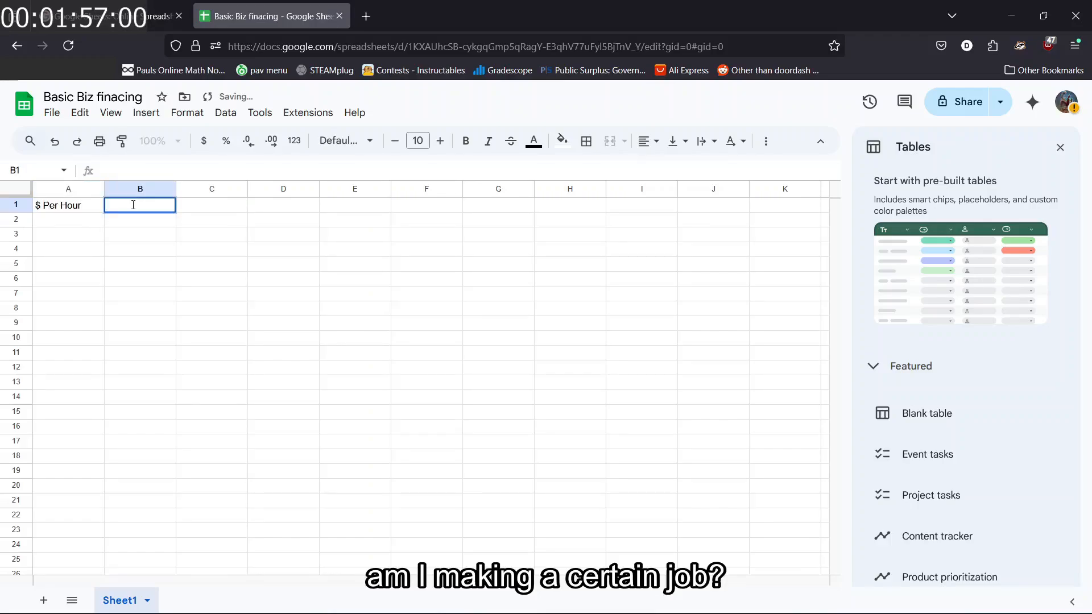
pyautogui.write('Ho')
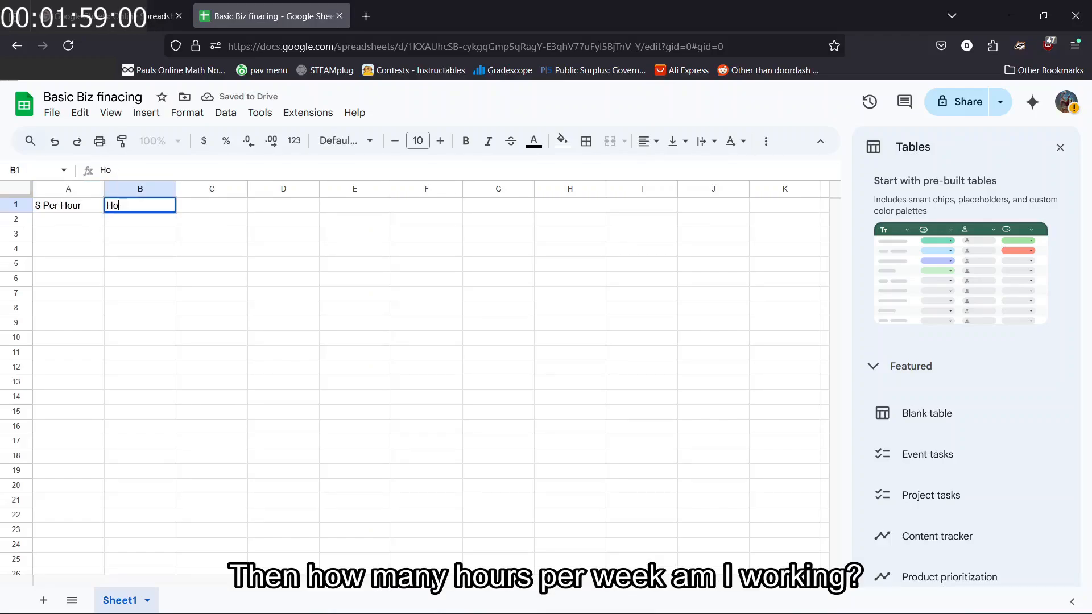
pyautogui.write('urs per week')
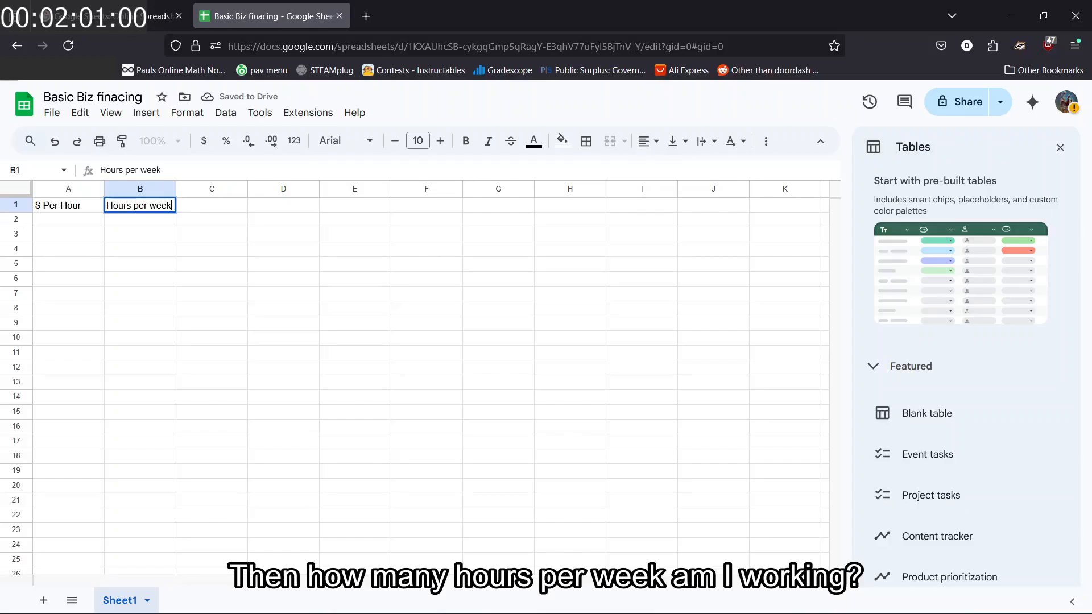
# - Enter "Weeks per time" as the column header in cell C1
pyautogui.doubleClick(241, 206)
pyautogui.write('Weeks Per')
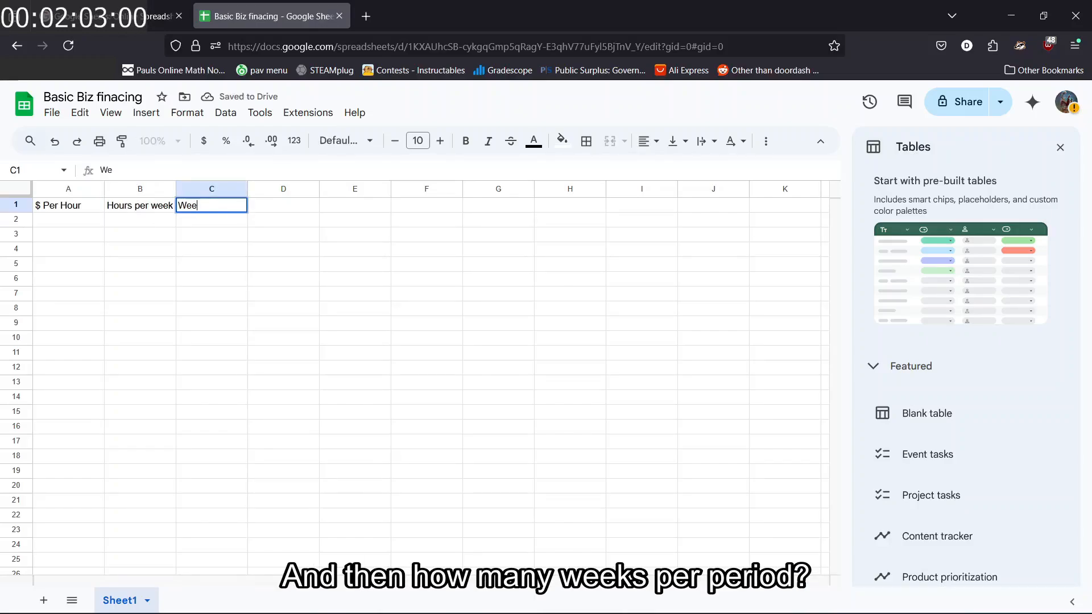
pyautogui.press('BackSpace')
pyautogui.press('BackSpace')
pyautogui.press('BackSpace')
pyautogui.write('per ')
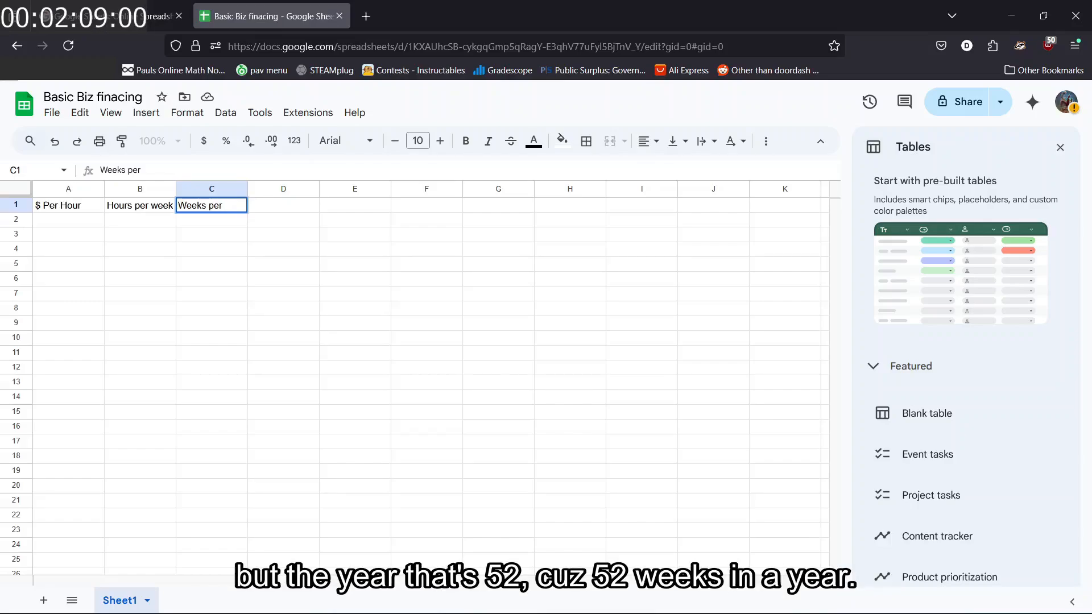
pyautogui.write('per')
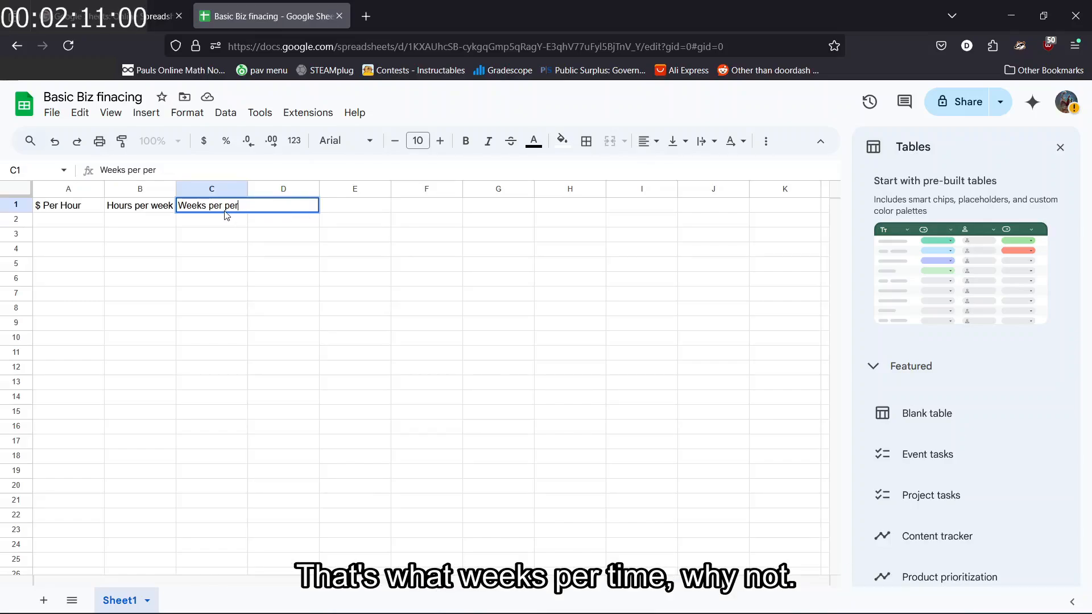
pyautogui.press('BackSpace')
pyautogui.press('BackSpace')
pyautogui.press('BackSpace')
pyautogui.write('time')
pyautogui.click(265, 240)
# - Fill A2, B2 and C2 with the values 15, 20 and 4, and add the header "$ Per Time" in D1
pyautogui.doubleClick(79, 219)
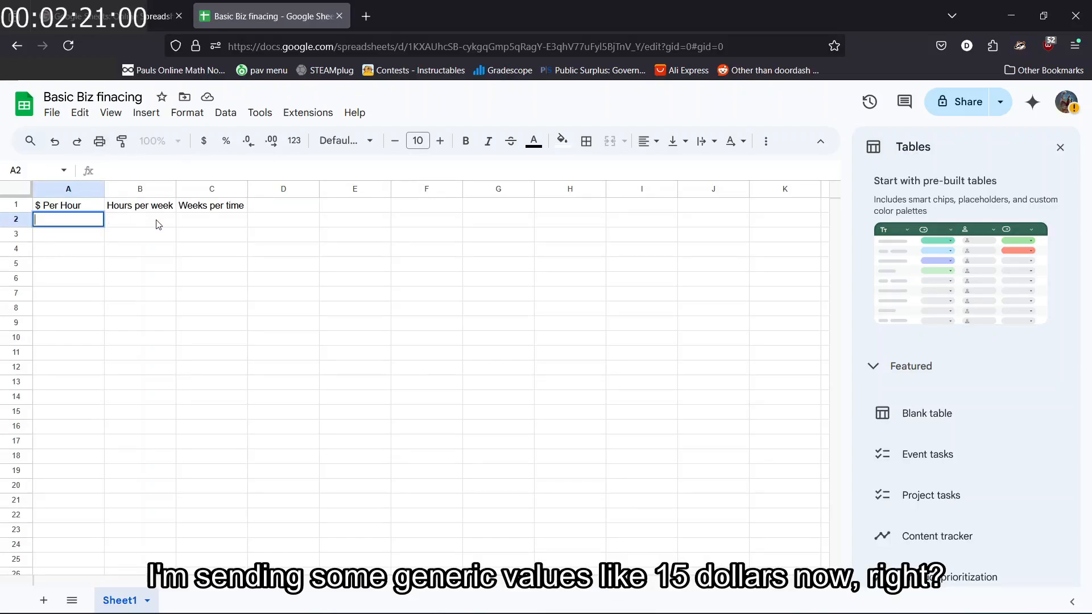
pyautogui.write('15')
pyautogui.click(140, 222)
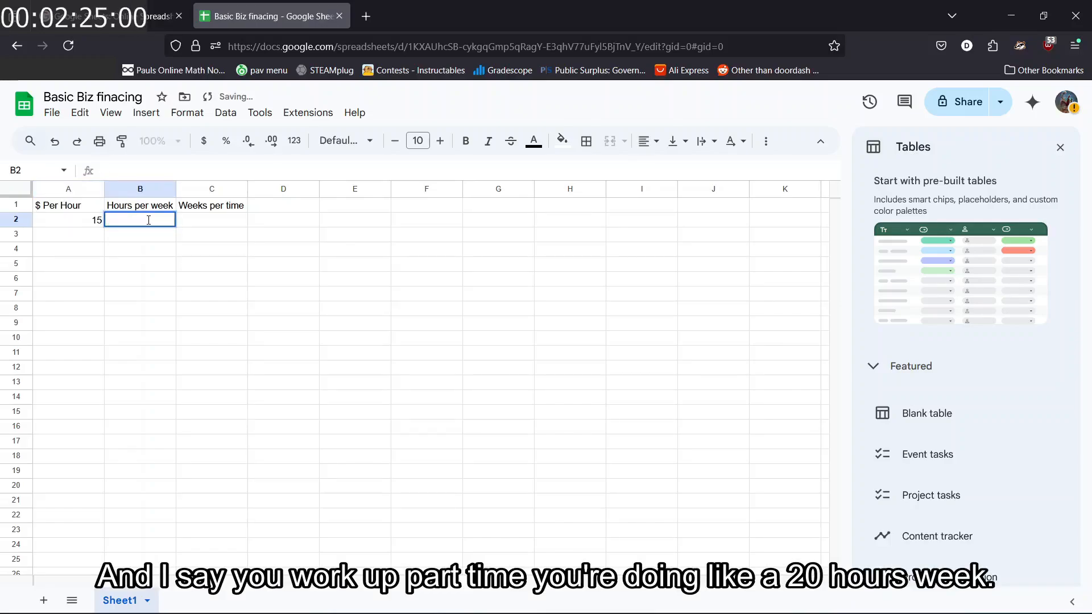
pyautogui.write('20')
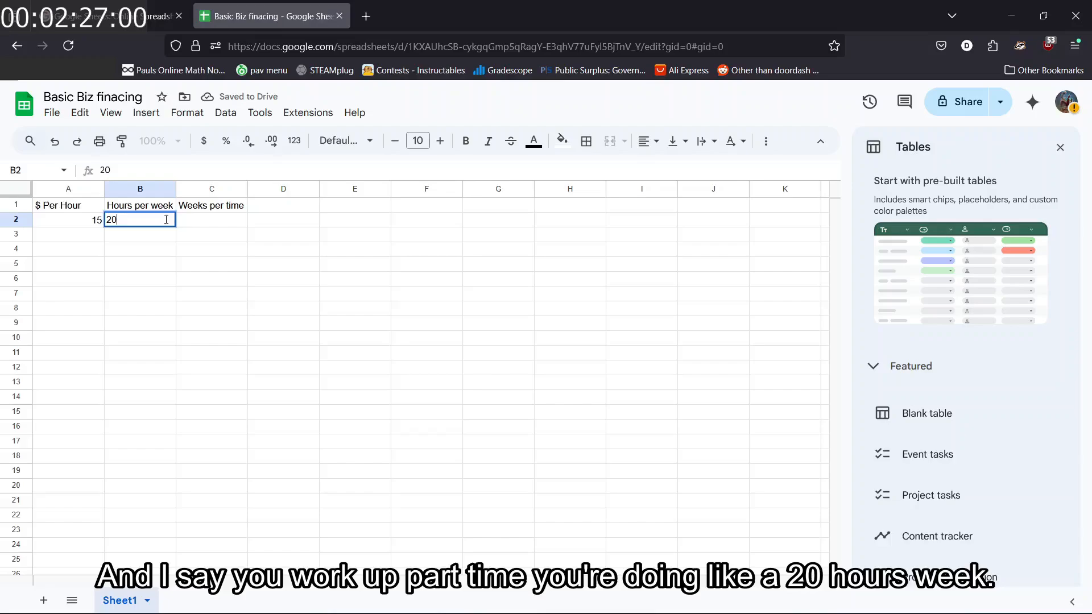
pyautogui.click(199, 217)
pyautogui.click(199, 217)
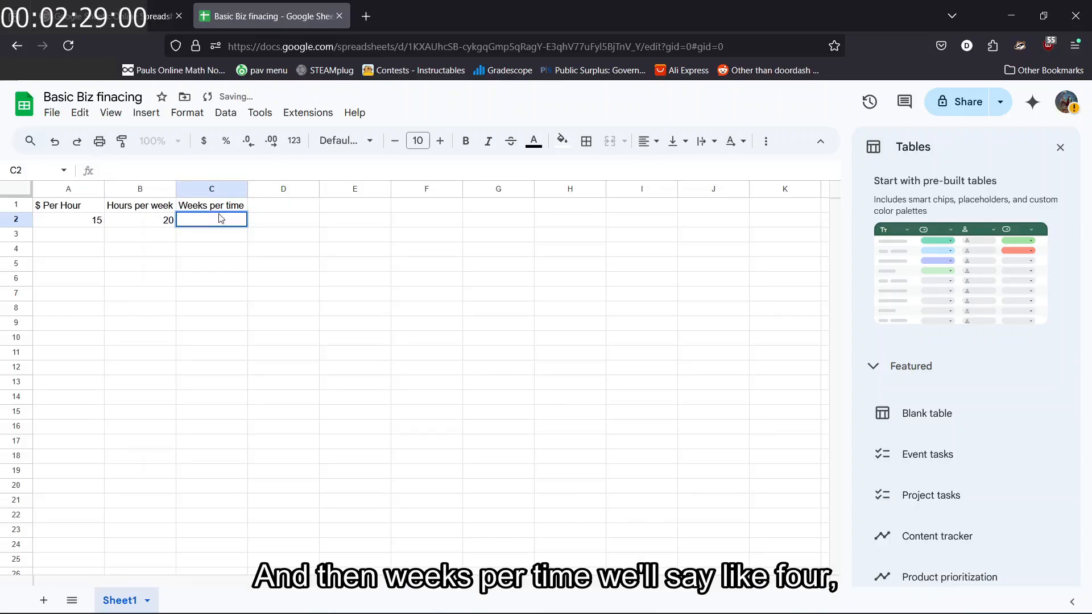
pyautogui.write('4')
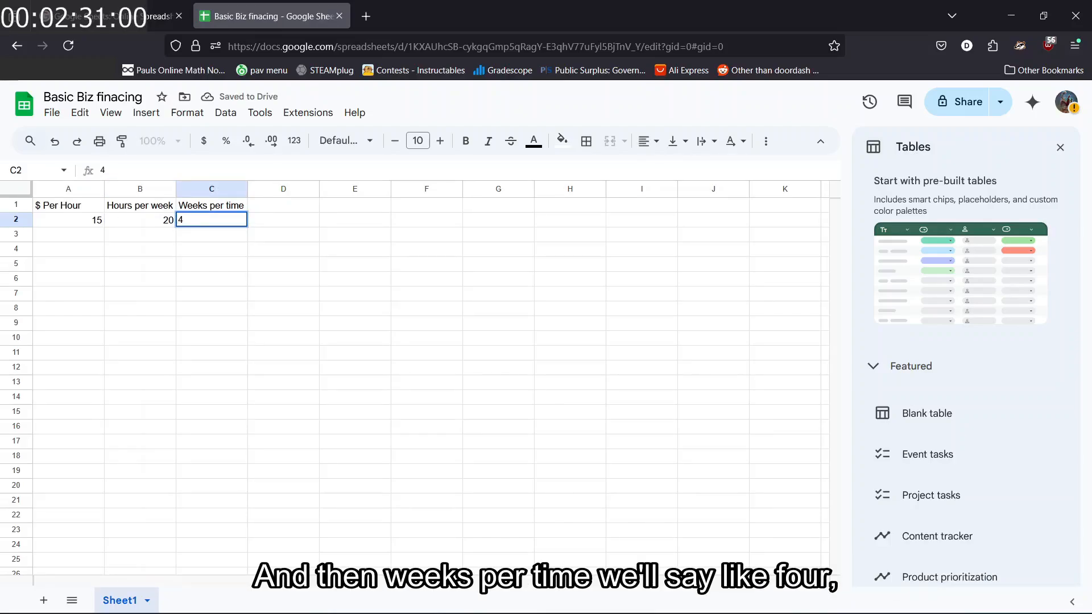
pyautogui.click(272, 216)
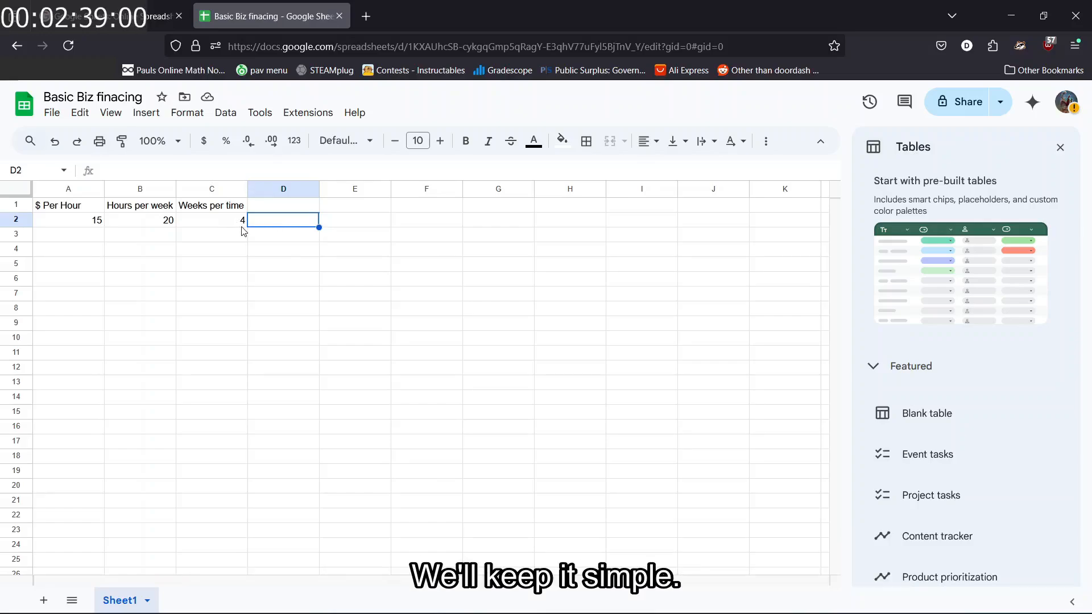
pyautogui.click(293, 203)
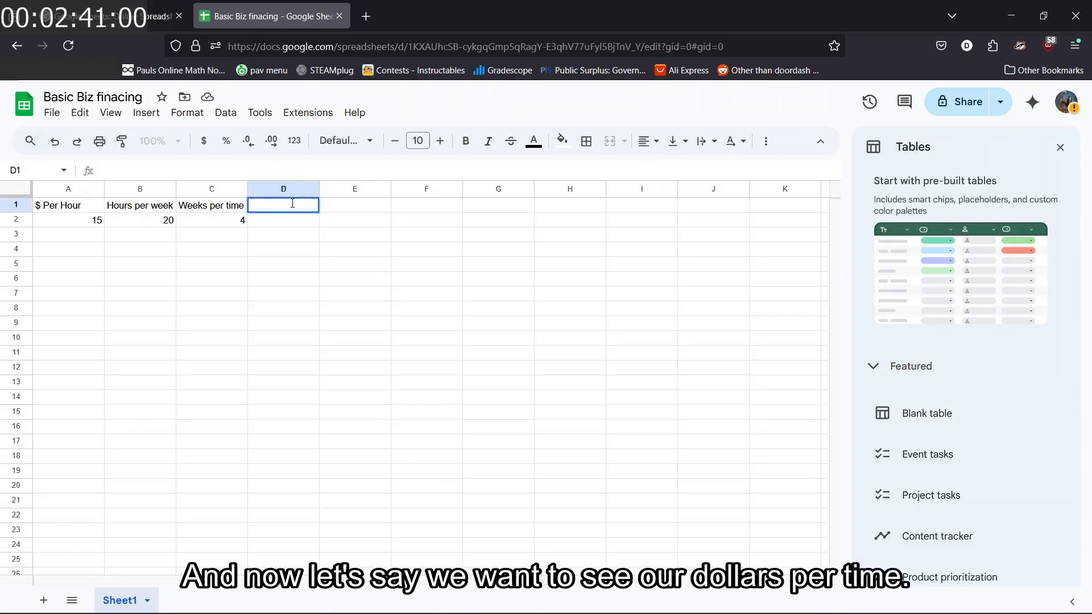
pyautogui.write('$ Per Time')
pyautogui.doubleClick(291, 218)
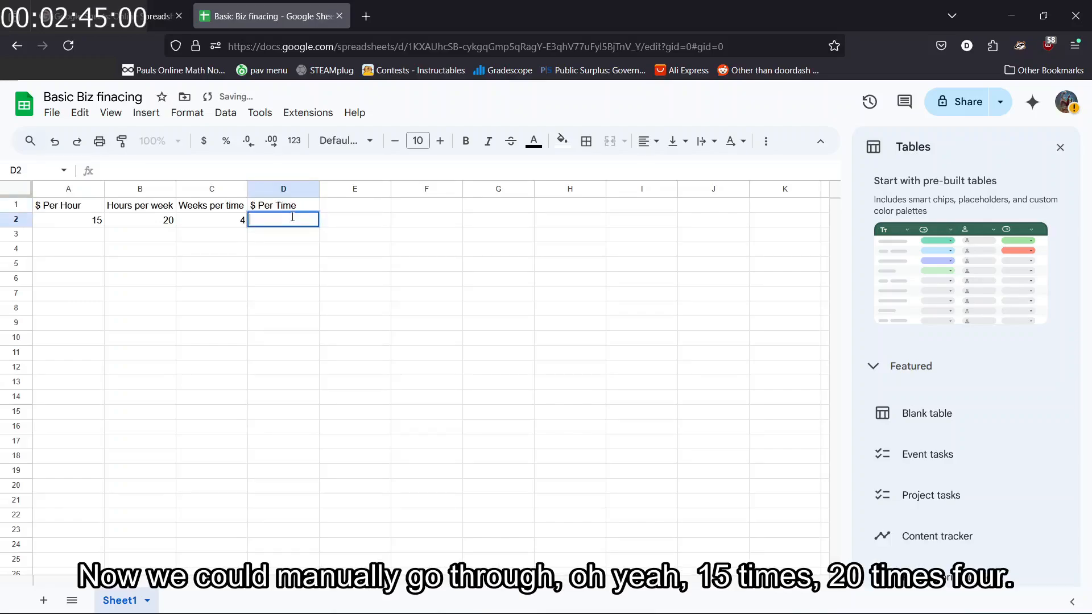
pyautogui.write('15 x 20 x 4')
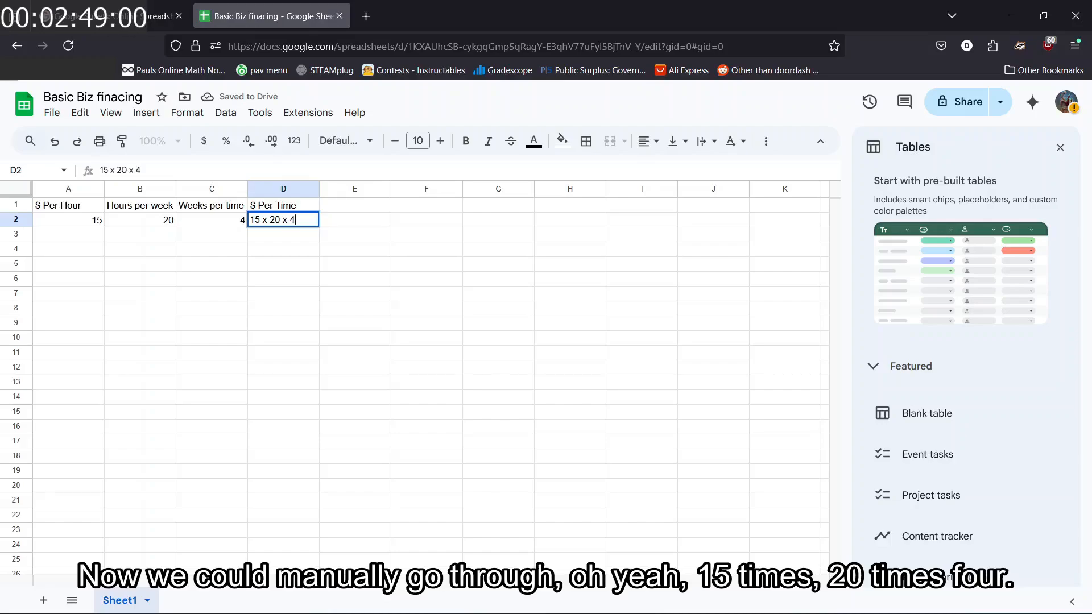
pyautogui.press('BackSpace')
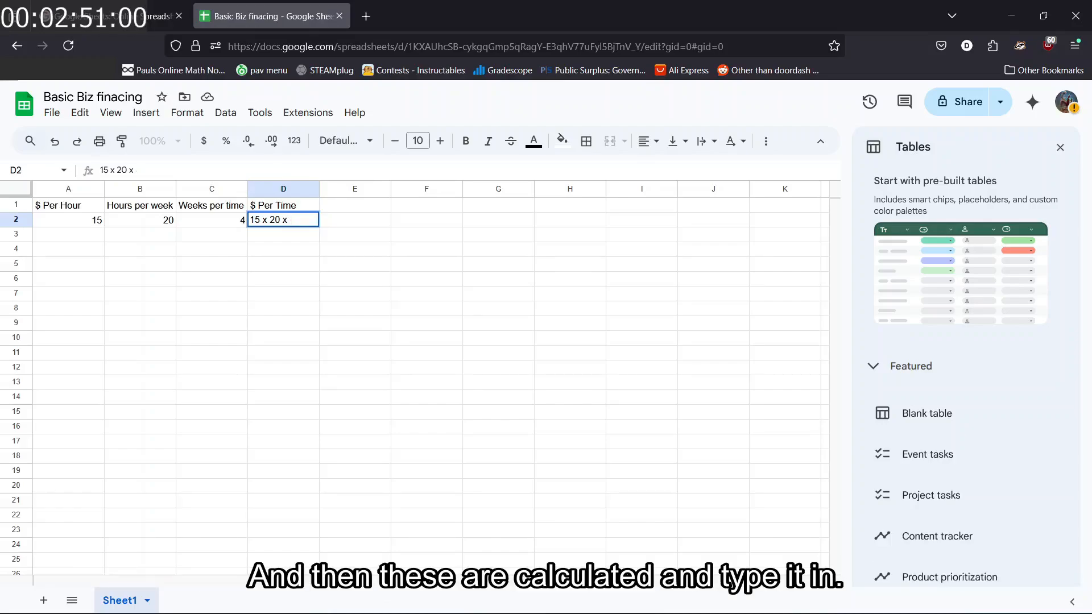
pyautogui.press('Escape')
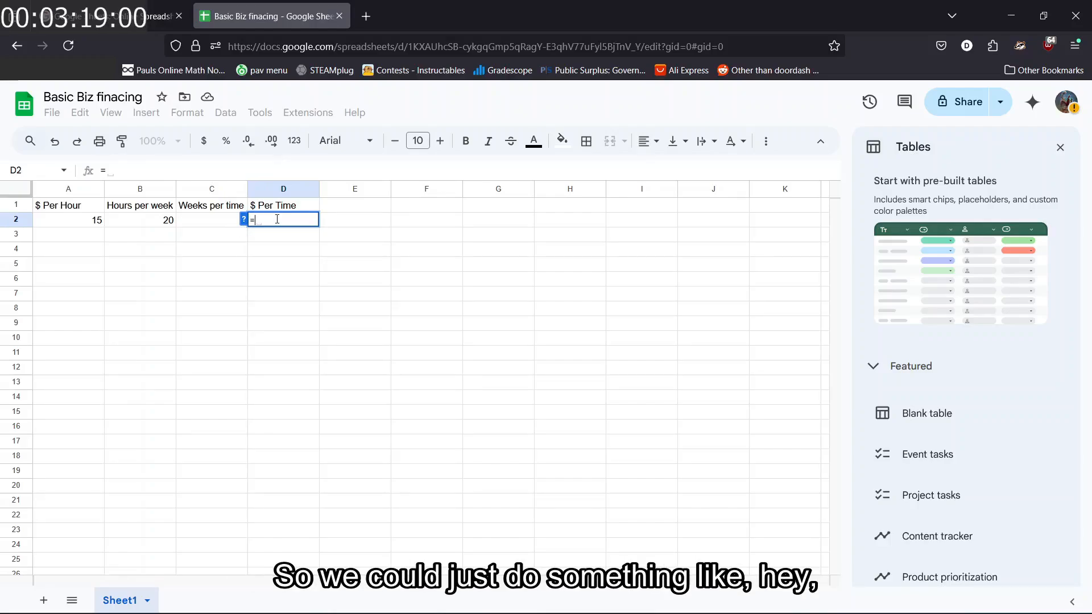
# - Enter the formula = 10 + 5 in D2 and change it to = 10 + 52
pyautogui.write('10 + 5')
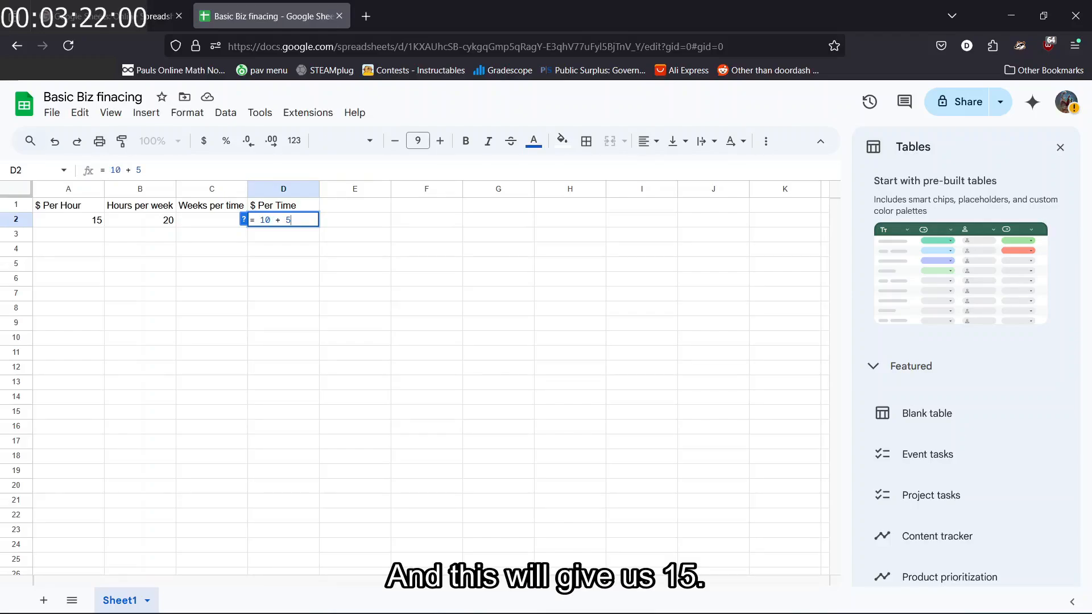
pyautogui.press('Return')
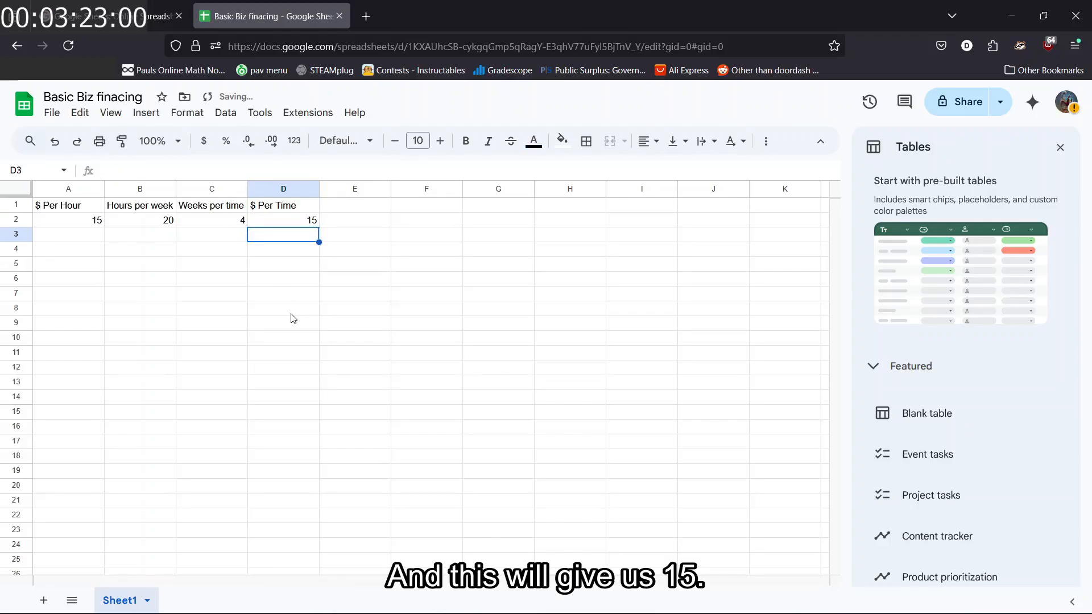
pyautogui.doubleClick(297, 219)
pyautogui.write('2')
pyautogui.press('Return')
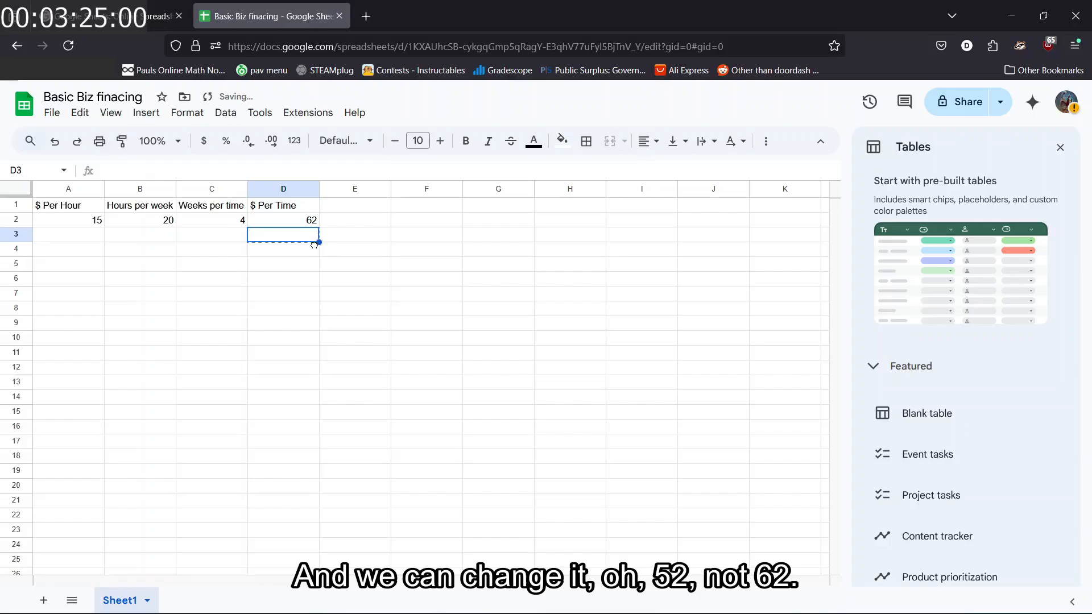
pyautogui.doubleClick(301, 219)
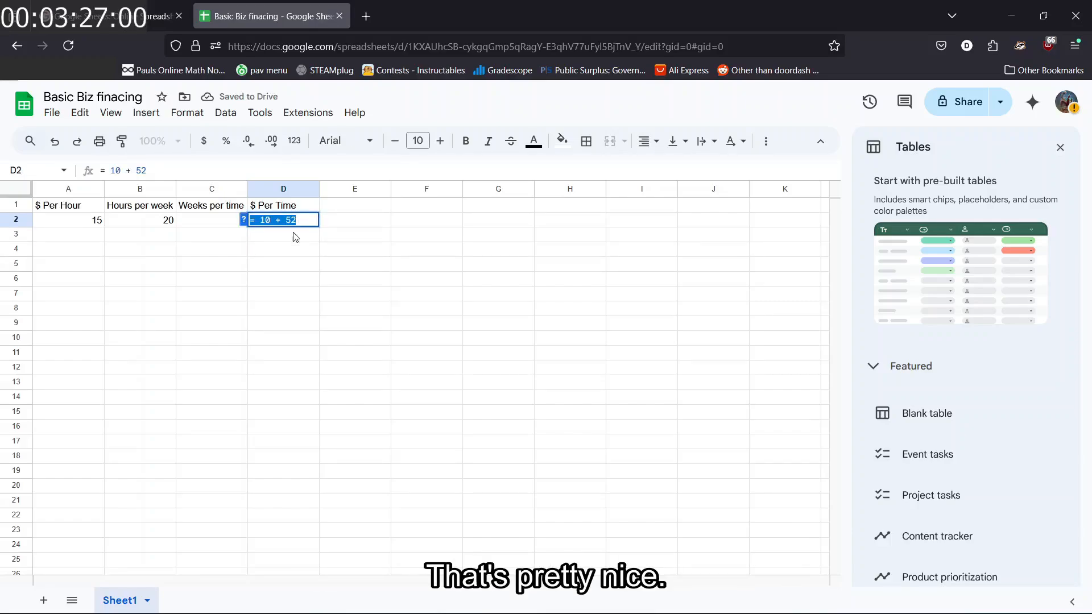
pyautogui.press('Escape')
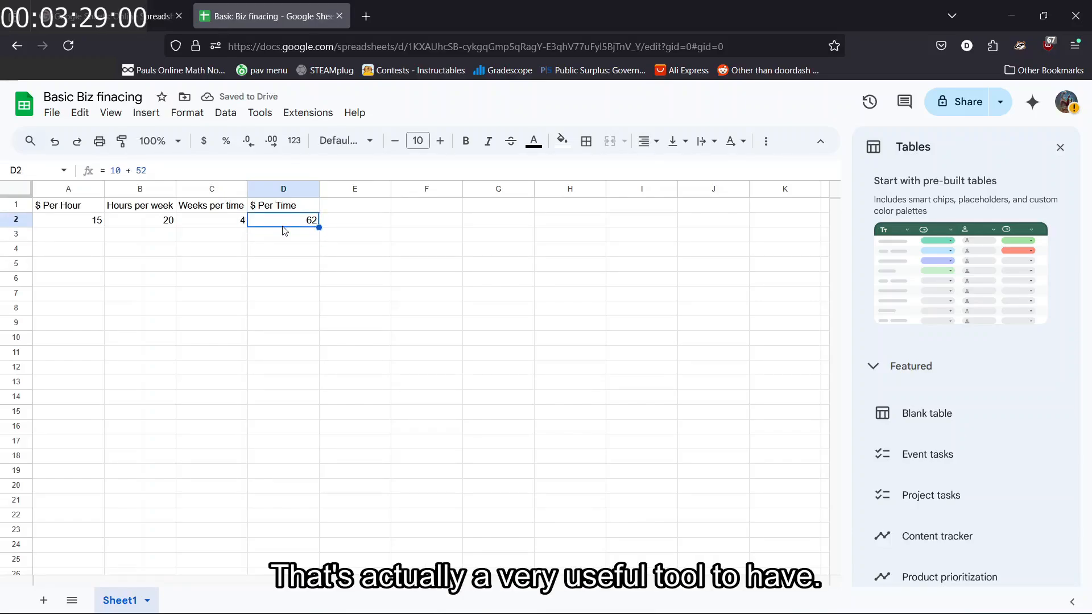
# - Replace the fixed-number sum in D2 with a reference to cell A2
pyautogui.doubleClick(279, 222)
pyautogui.moveTo(287, 220); pyautogui.dragTo(310, 221)
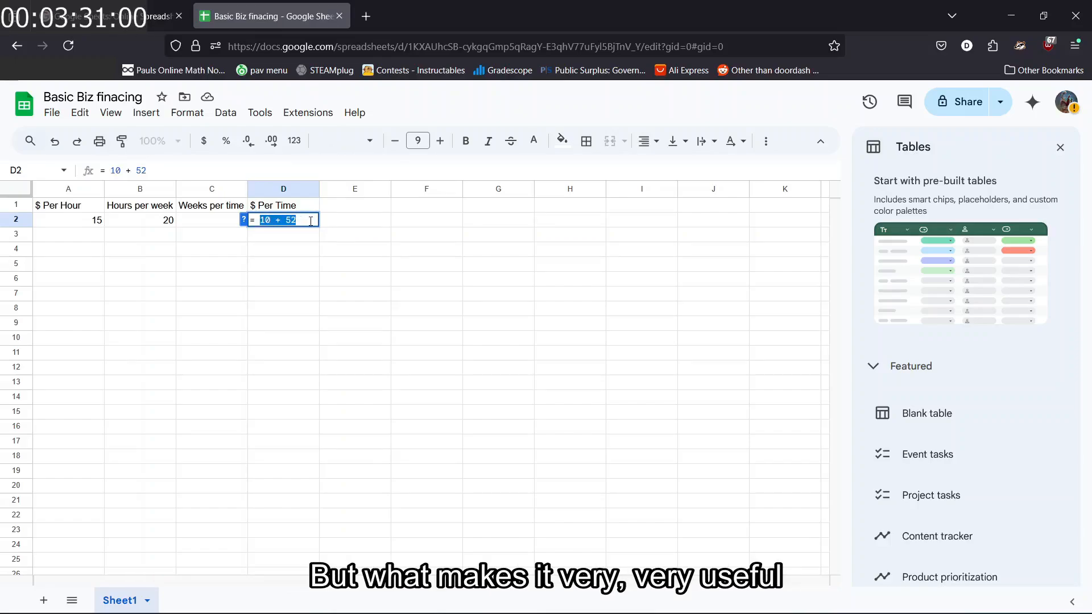
pyautogui.press('BackSpace')
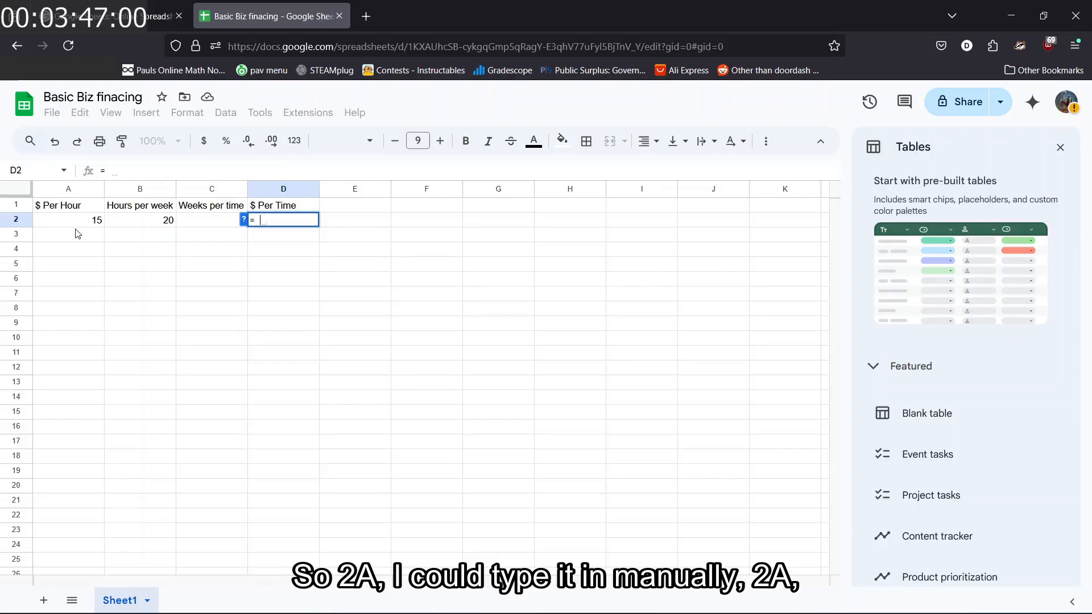
pyautogui.write('A2')
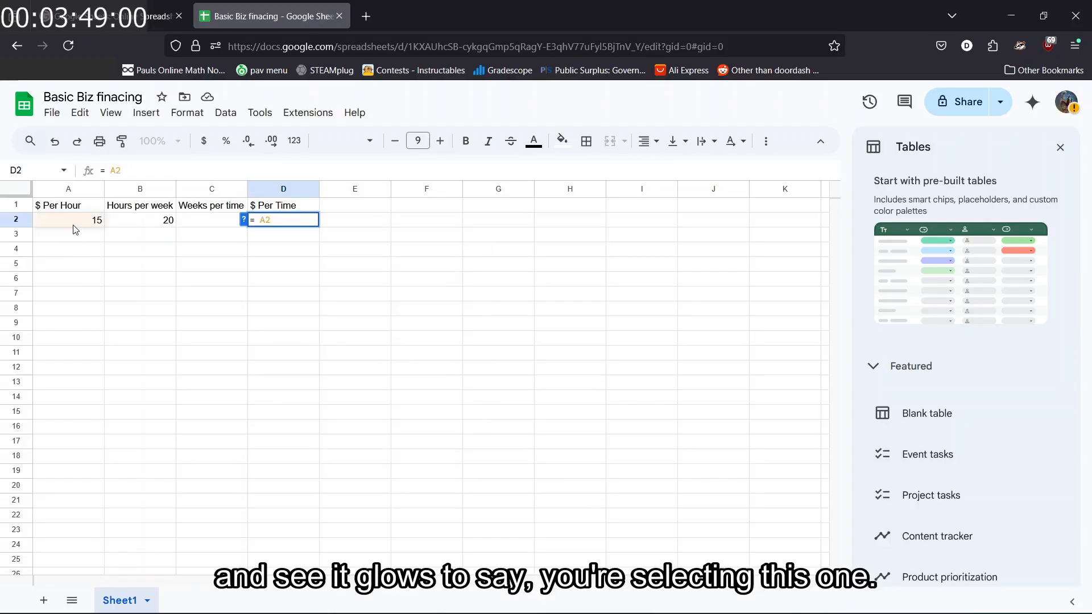
pyautogui.press('Return')
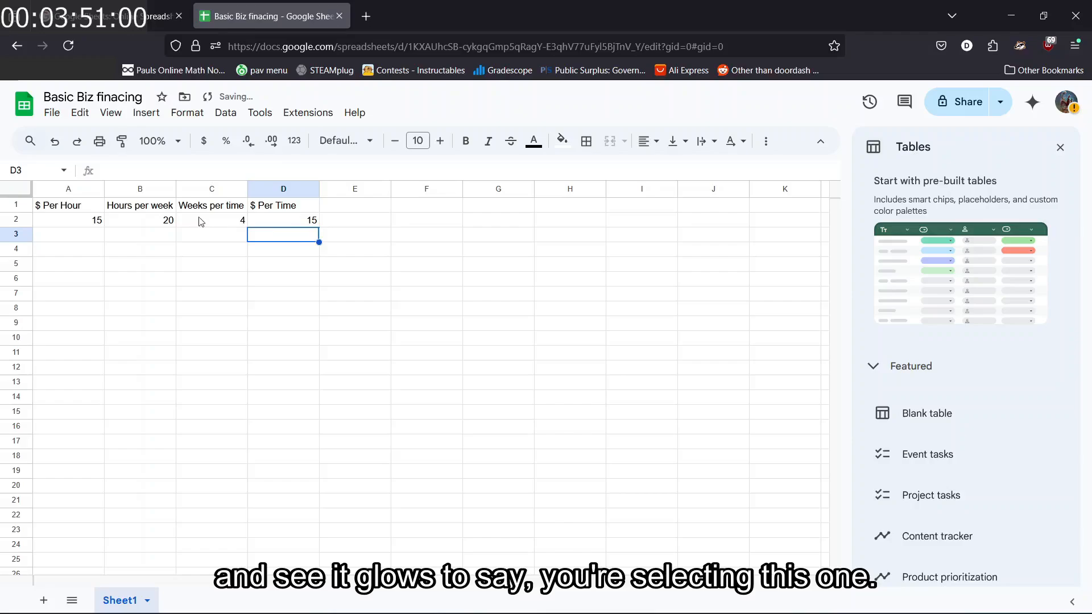
# - Change the D2 formula to multiply dollars per hour by hours per week, = A2*B2
pyautogui.doubleClick(301, 219)
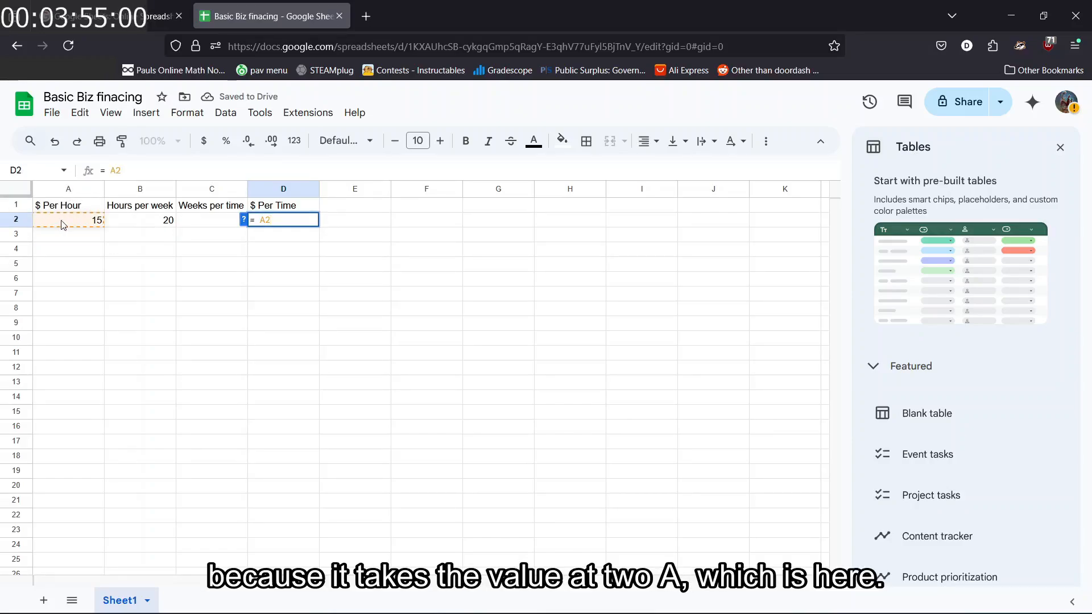
pyautogui.doubleClick(285, 217)
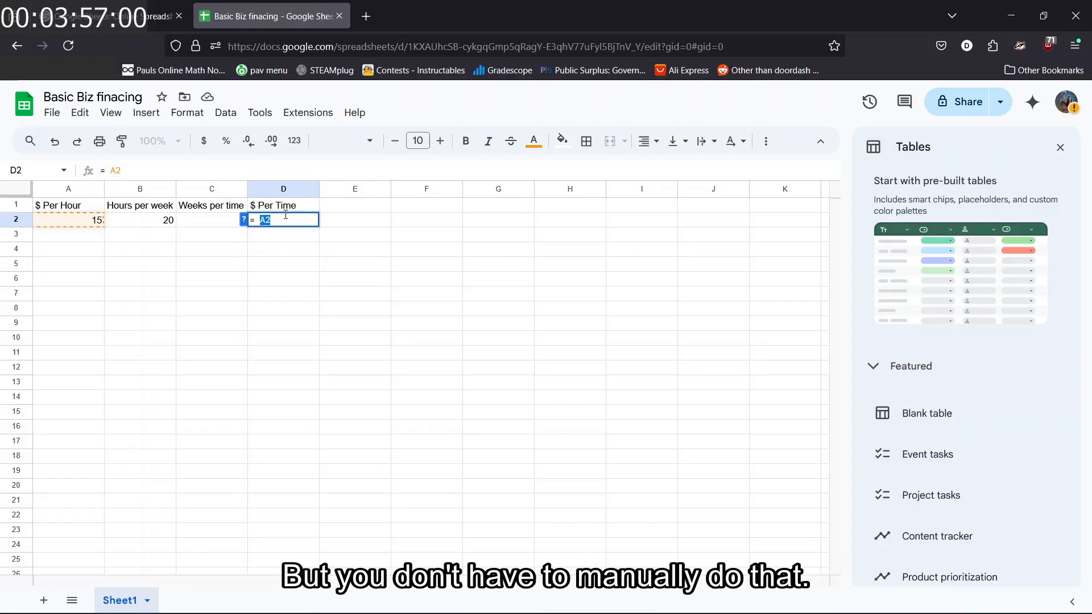
pyautogui.click(94, 220)
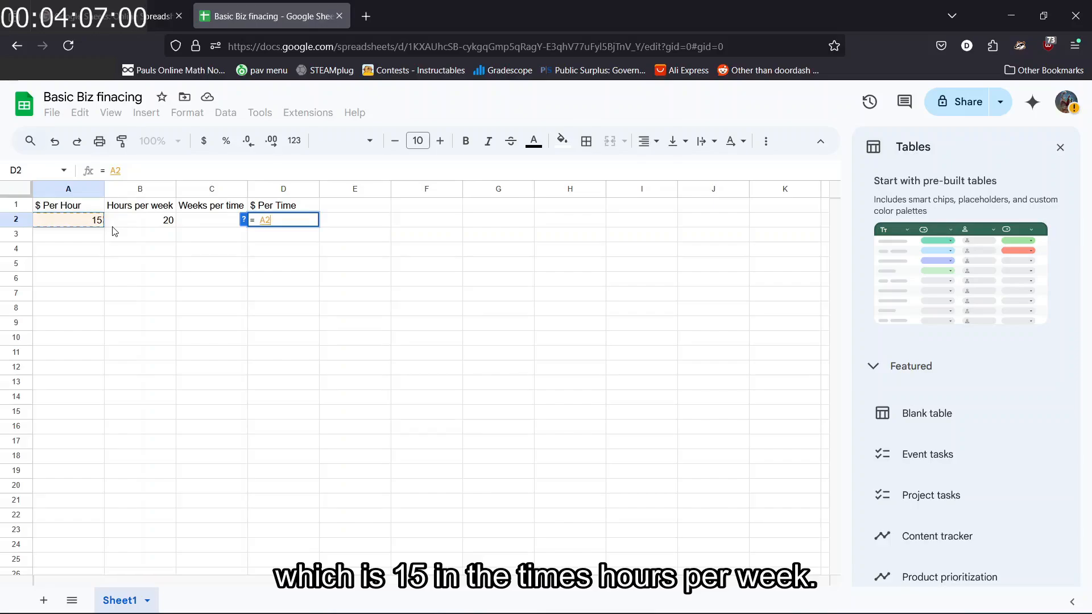
pyautogui.write('*')
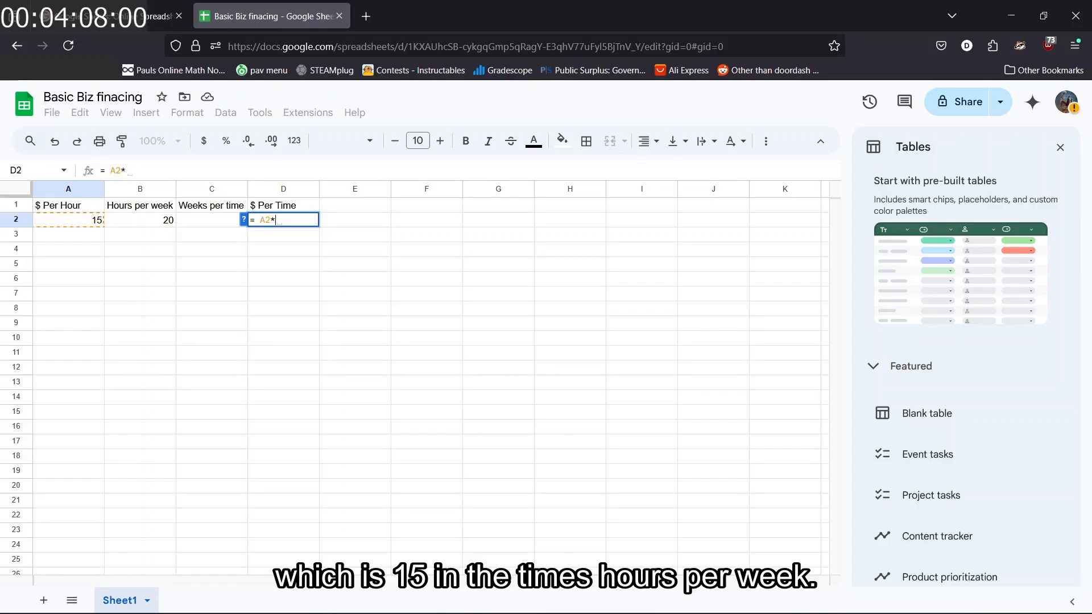
pyautogui.click(147, 223)
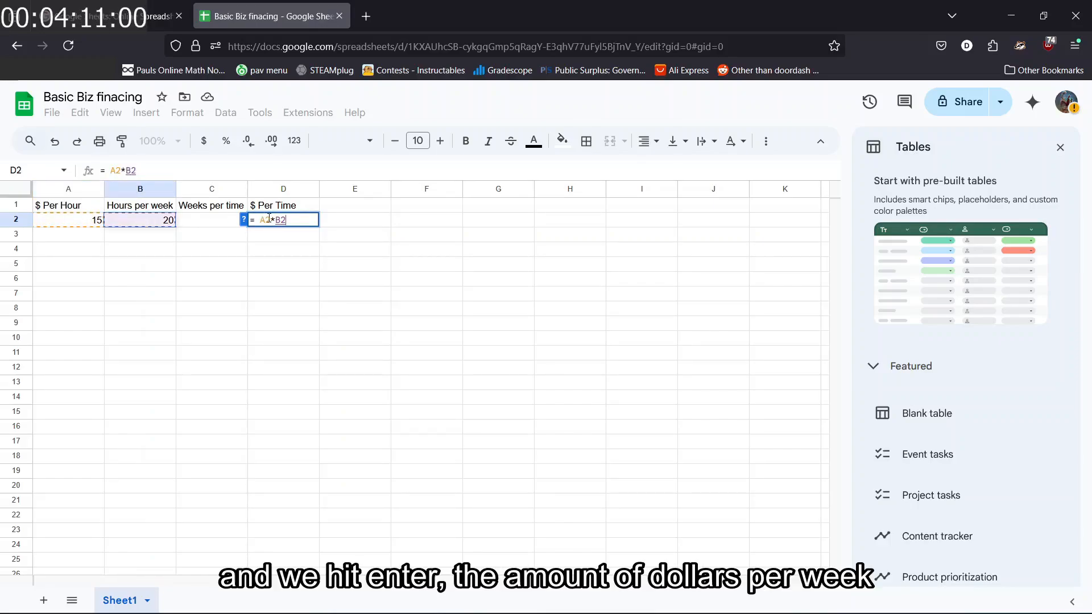
pyautogui.press('Return')
pyautogui.click(290, 221)
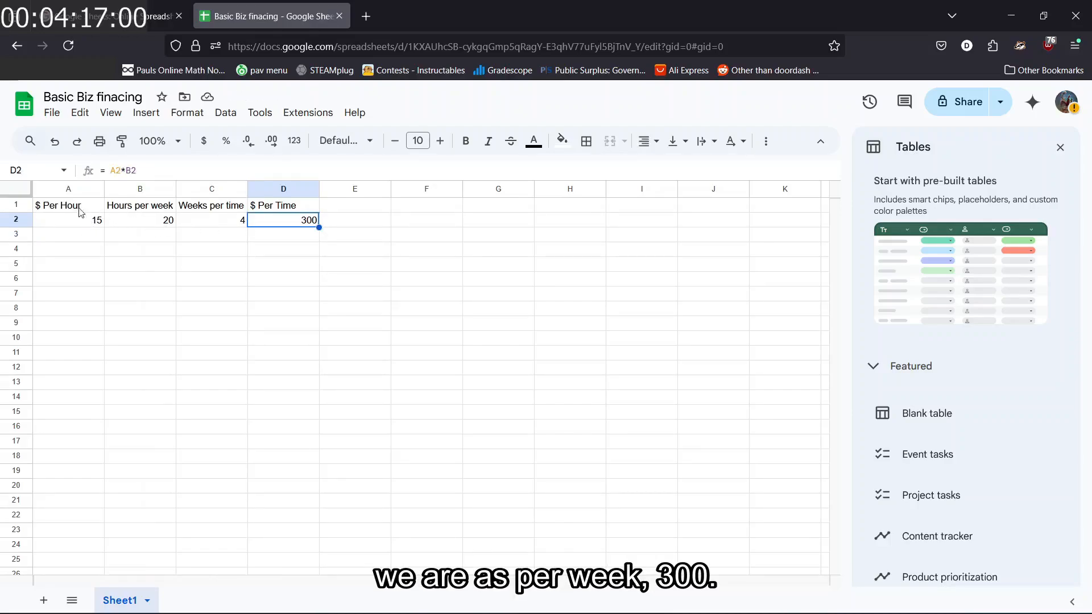
# - Extend the D2 formula to also multiply by weeks per time, giving = A2*B2*C2
pyautogui.doubleClick(295, 225)
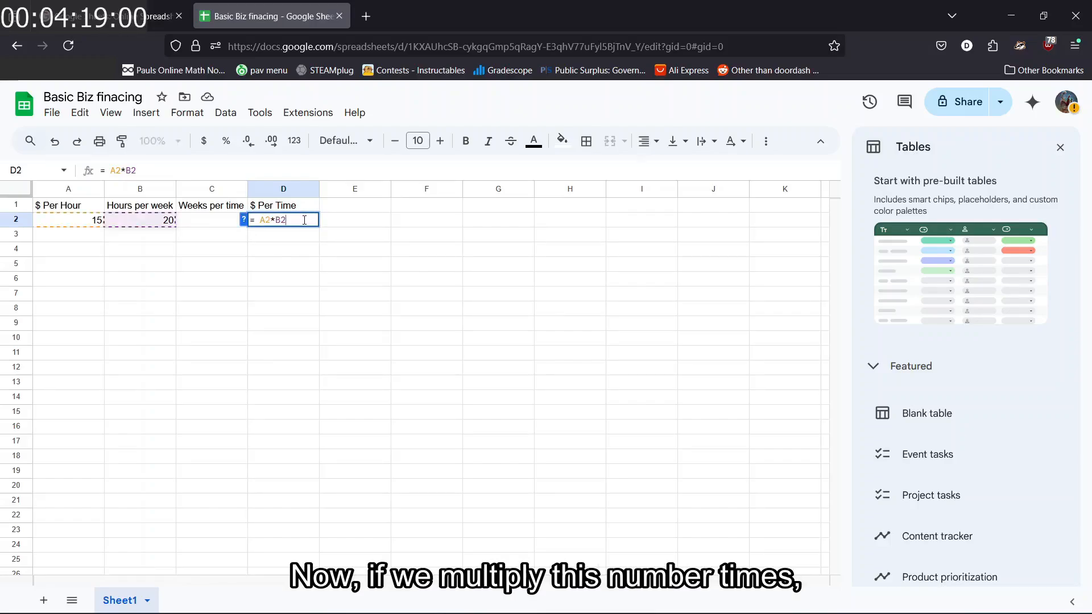
pyautogui.write('*')
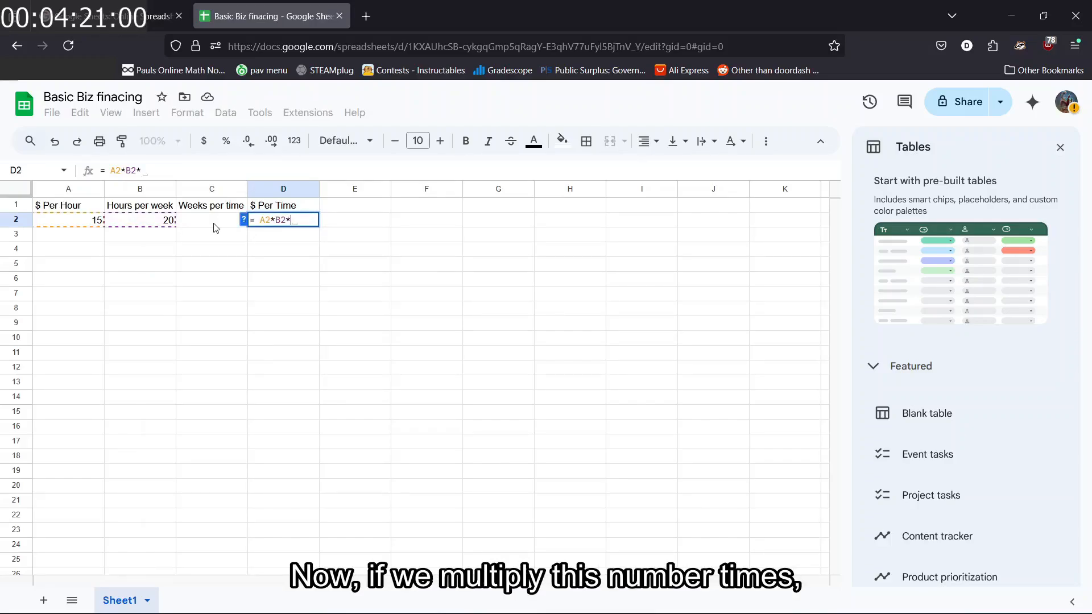
pyautogui.click(217, 226)
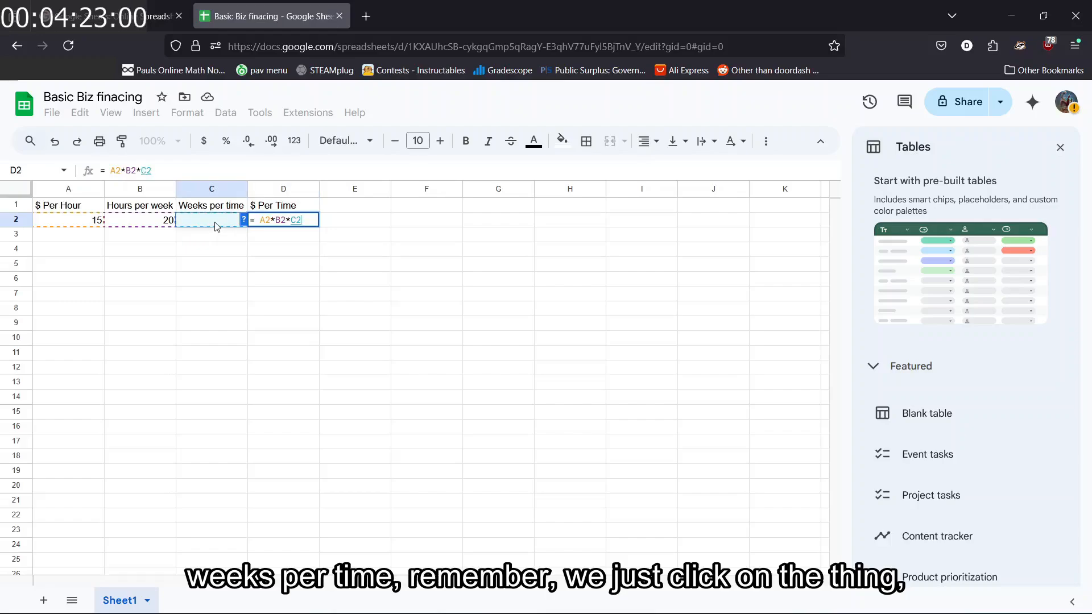
pyautogui.press('Return')
pyautogui.click(282, 220)
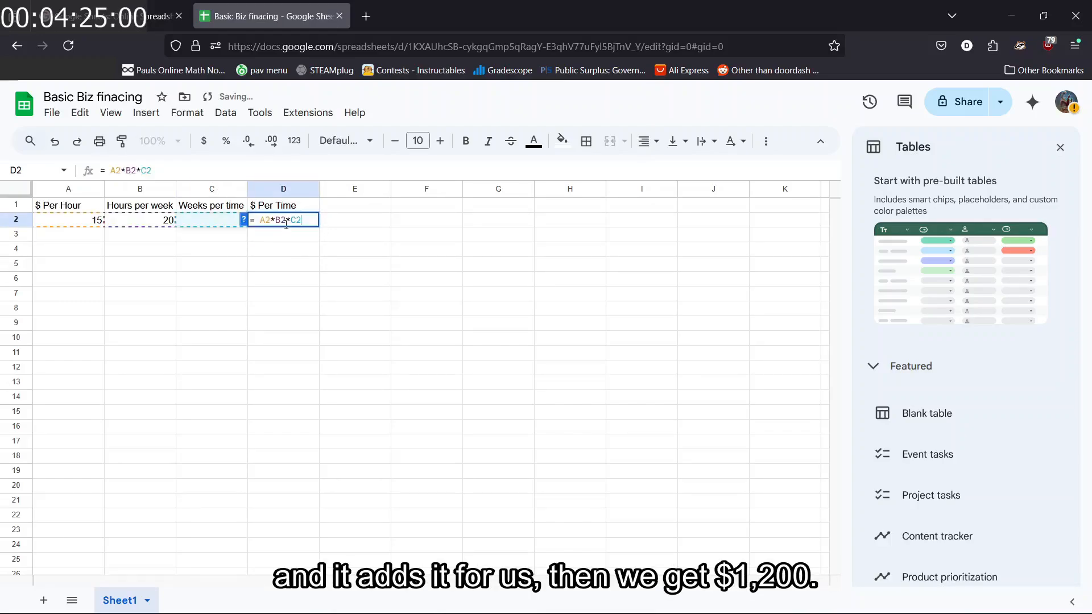
pyautogui.click(342, 226)
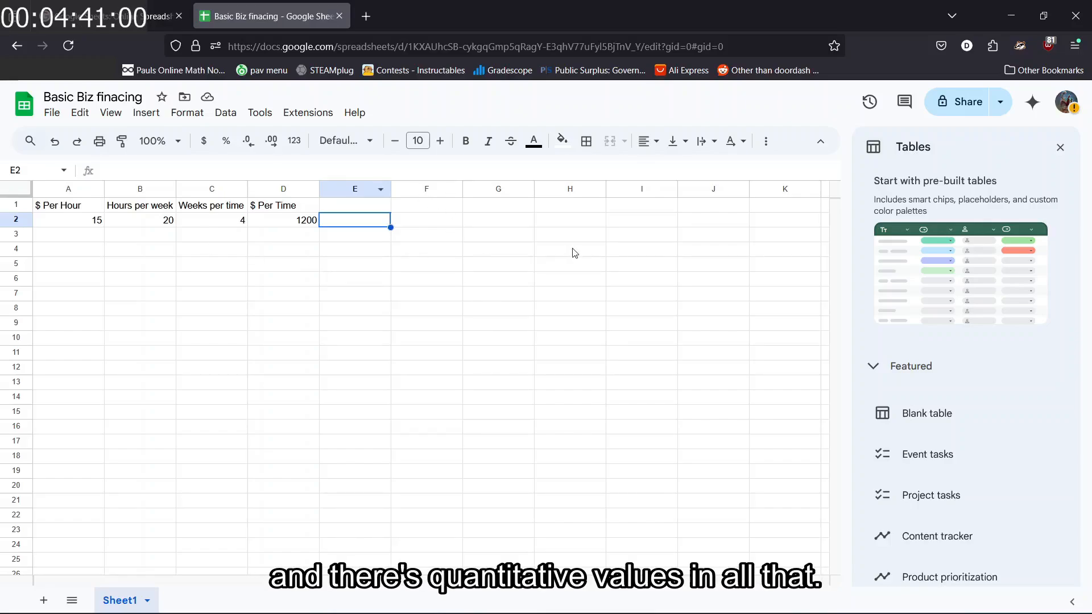
# - Replace the header in D1 with "Revenue per time"
pyautogui.doubleClick(403, 207)
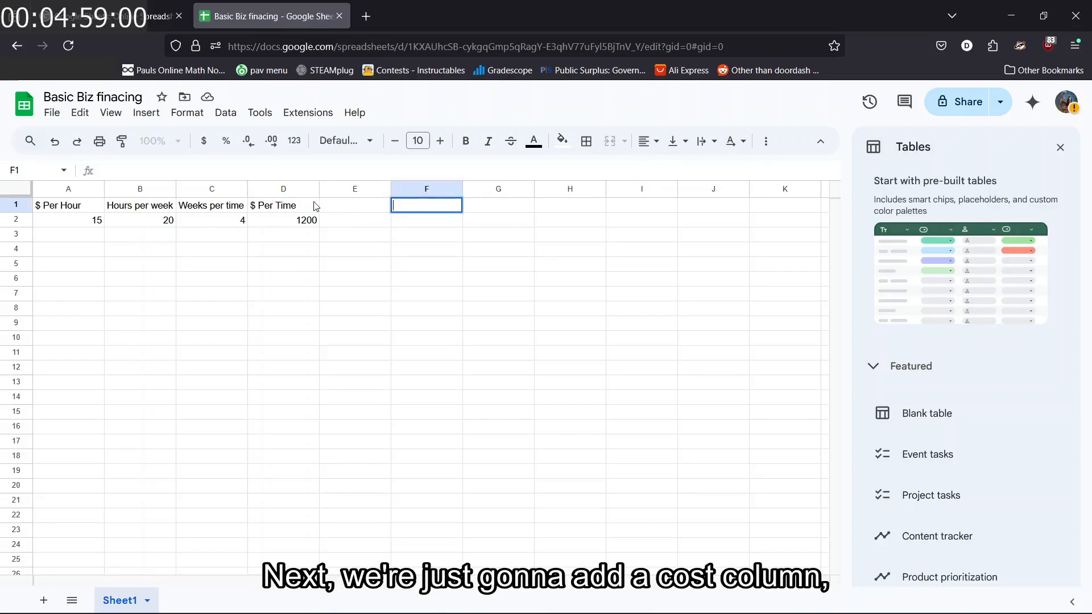
pyautogui.click(67, 210)
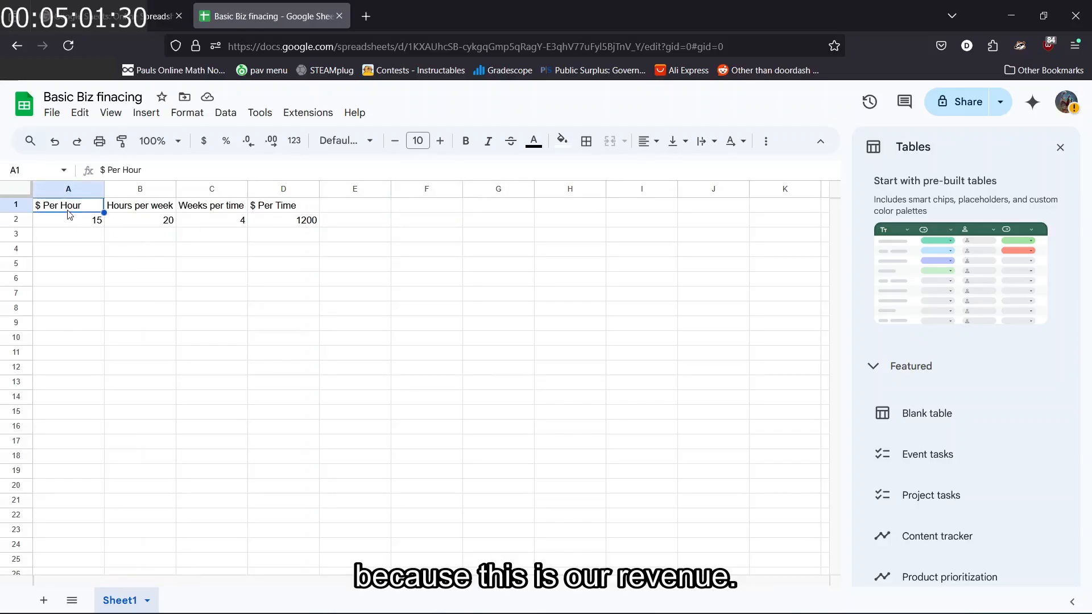
pyautogui.tripleClick(304, 207)
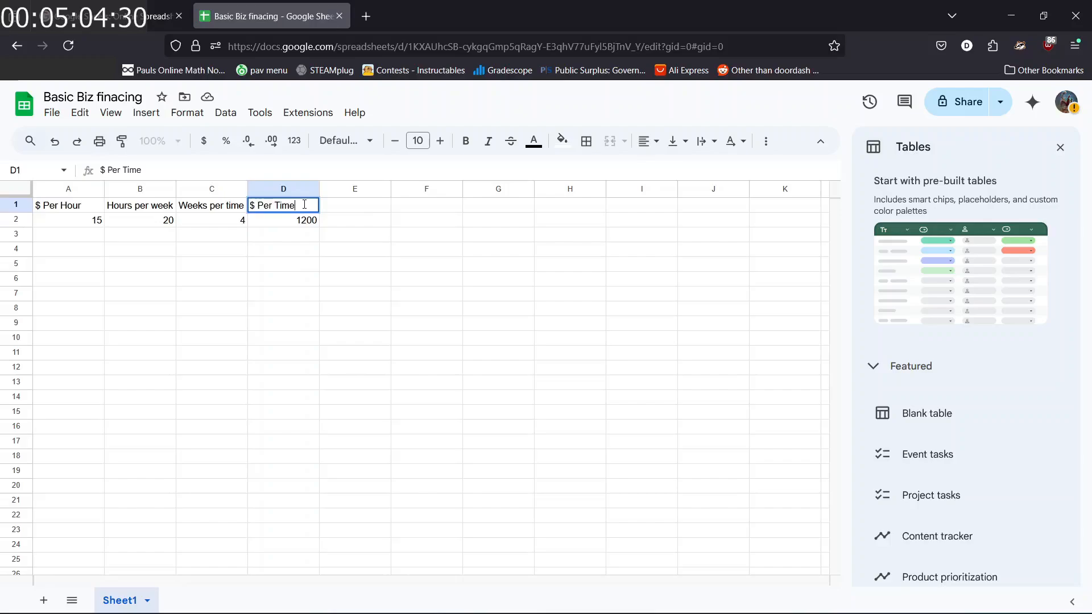
pyautogui.click(397, 216)
pyautogui.tripleClick(307, 206)
pyautogui.write('Rev')
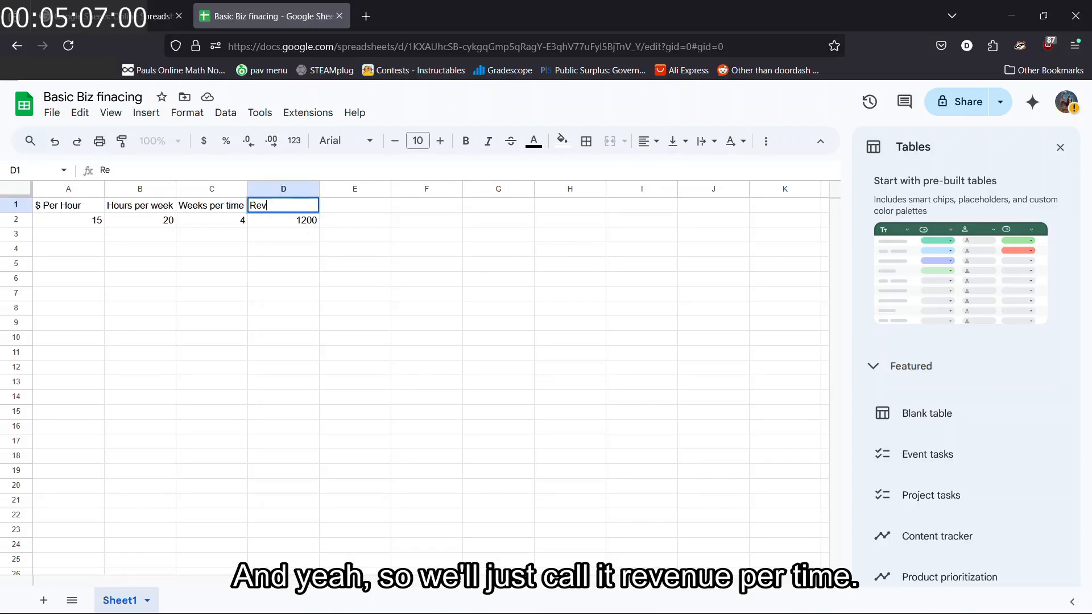
pyautogui.write('enue per time')
pyautogui.press('Return')
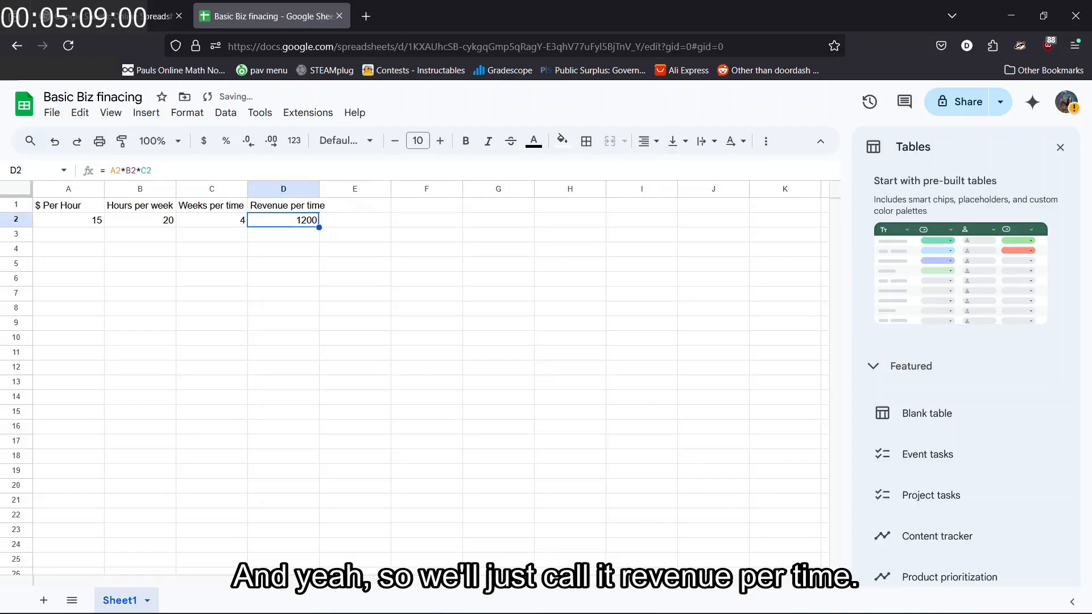
pyautogui.click(297, 208)
pyautogui.rightClick(296, 207)
pyautogui.click(272, 232)
pyautogui.click(339, 220)
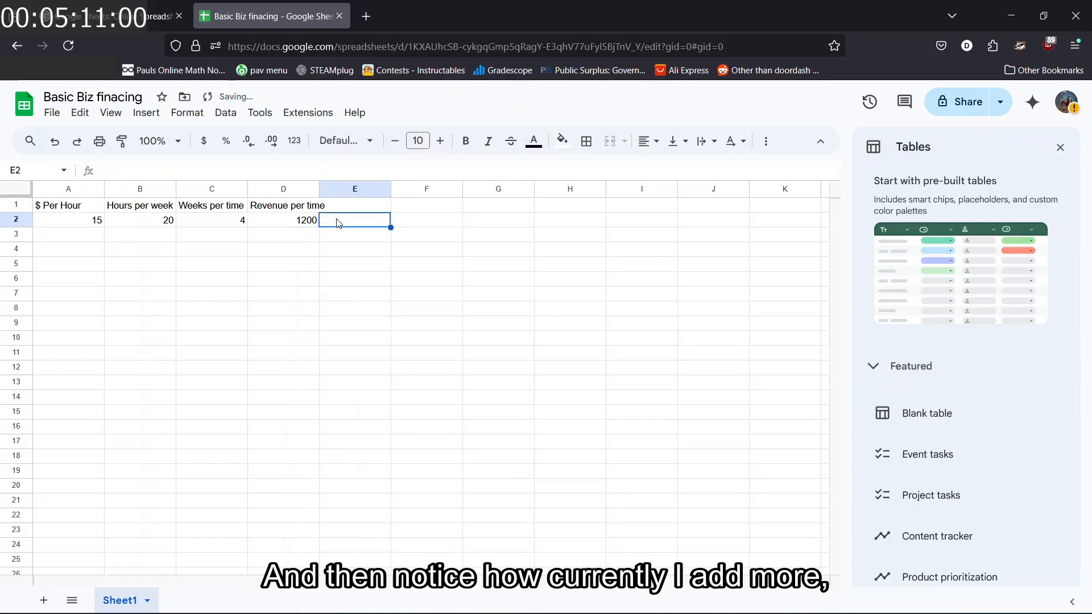
# - Lengthen the D1 header by appending a run of extra letters "e" after "Revenue per time"
pyautogui.doubleClick(315, 207)
pyautogui.write('eeeeeeeeeeee')
pyautogui.click(512, 253)
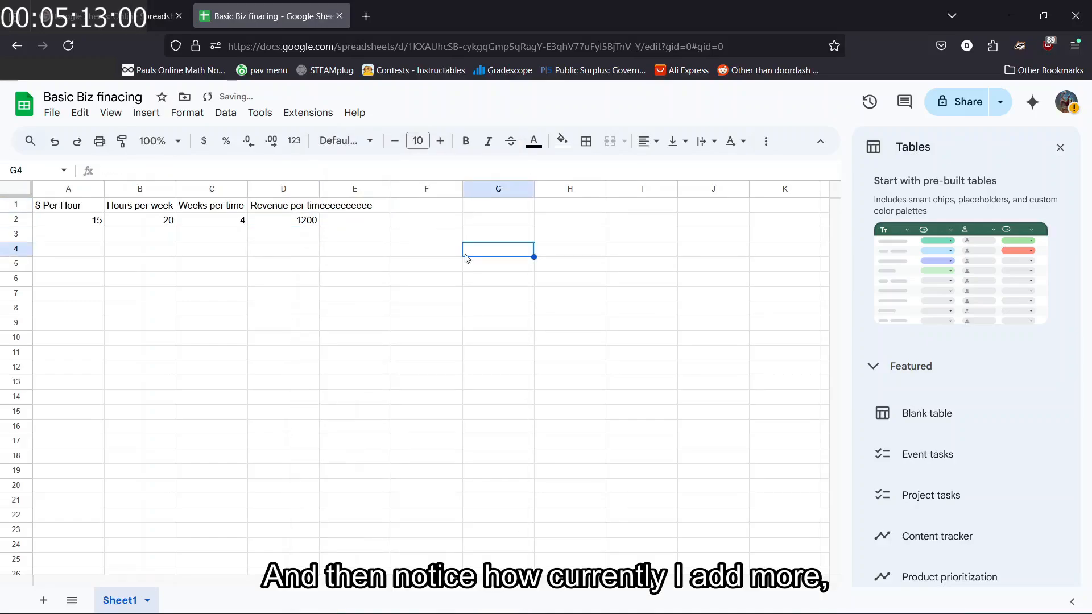
# - Enter the filler text "dawdad" in E1 next to the long header and remove it again
pyautogui.click(365, 205)
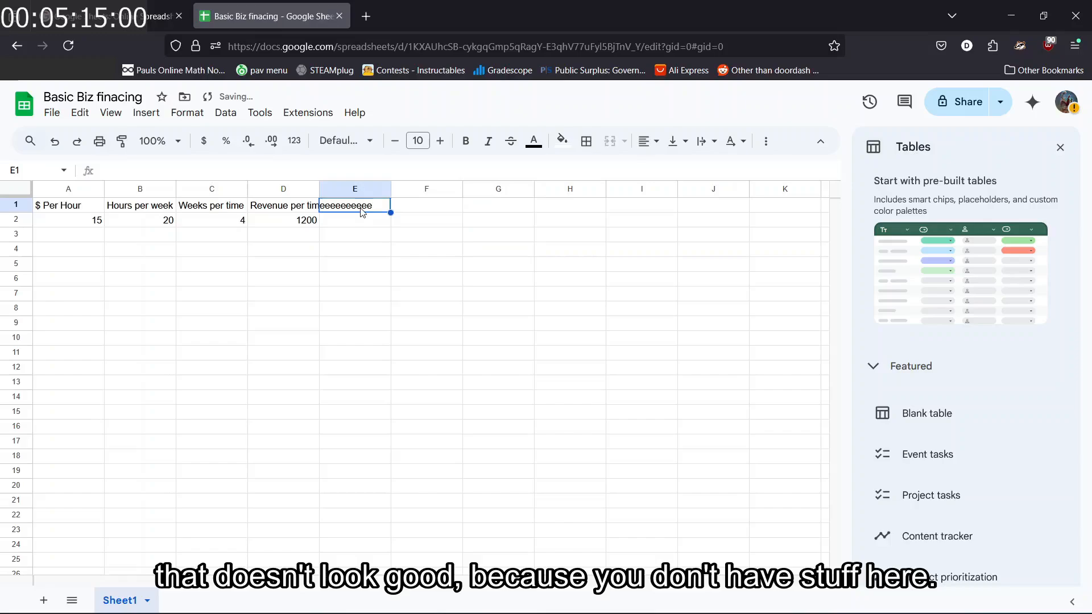
pyautogui.doubleClick(361, 207)
pyautogui.write('dawdad')
pyautogui.click(452, 262)
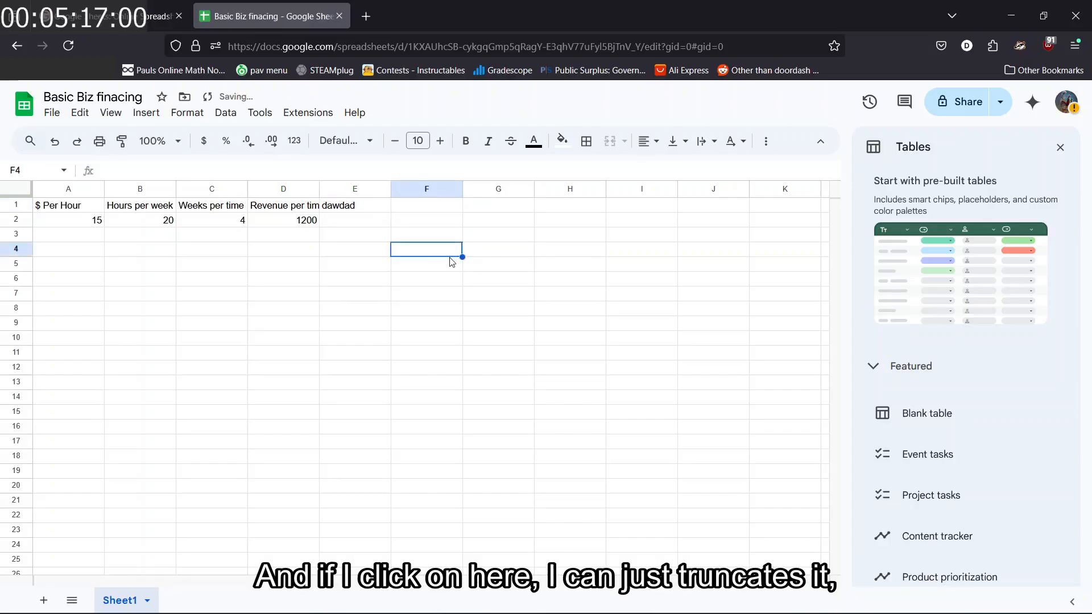
pyautogui.click(345, 210)
pyautogui.doubleClick(345, 208)
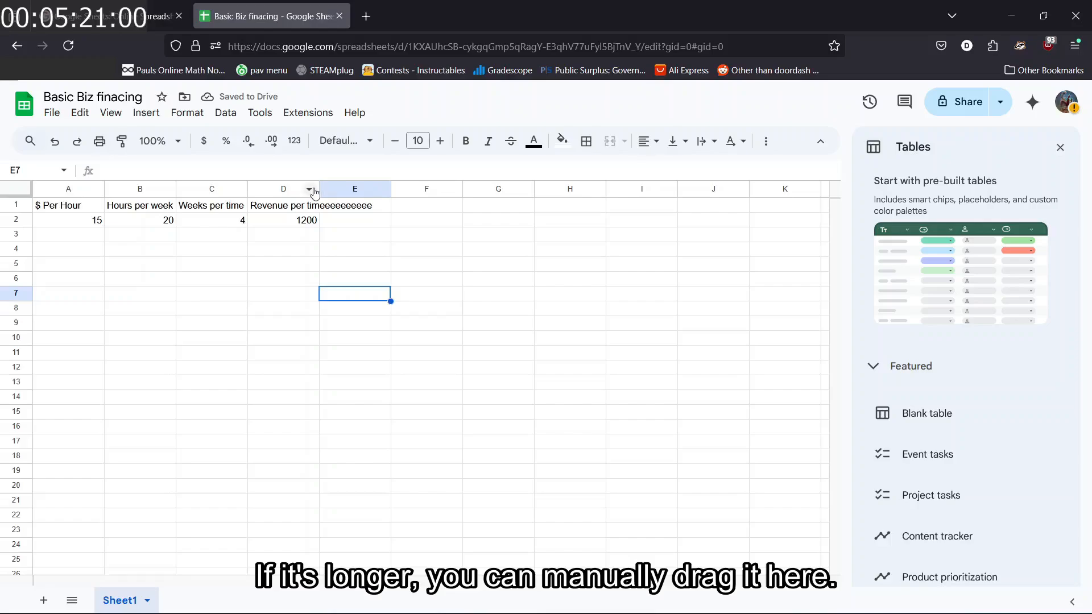
# - Widen column D slightly by hand and auto-fit its width to the long header
pyautogui.moveTo(318, 188)
pyautogui.mouseDown()
pyautogui.moveTo(548, 189)
pyautogui.moveTo(323, 189)
pyautogui.mouseUp()
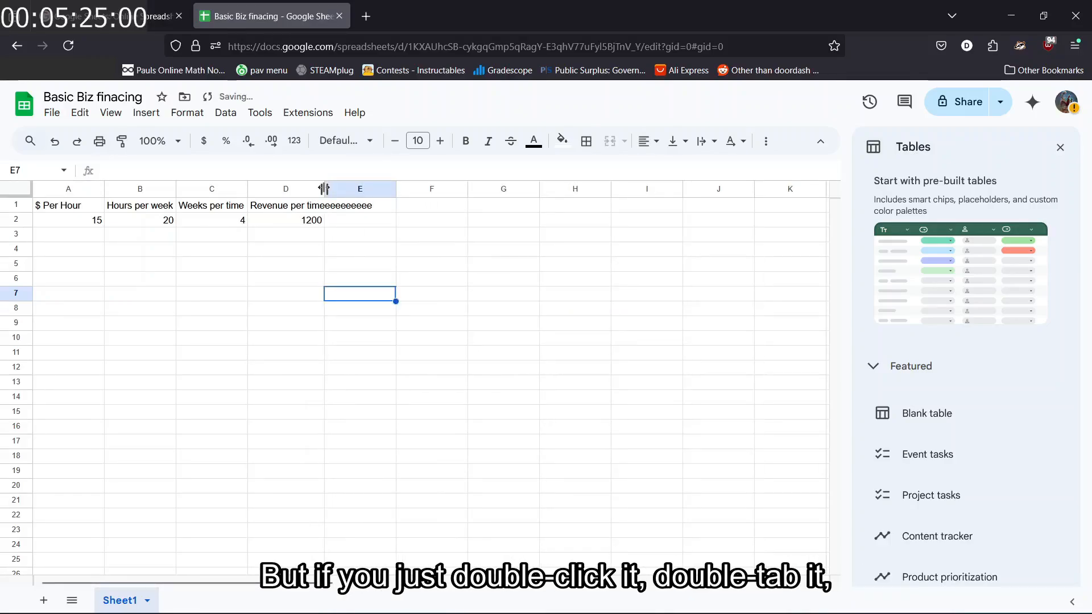
pyautogui.doubleClick(324, 188)
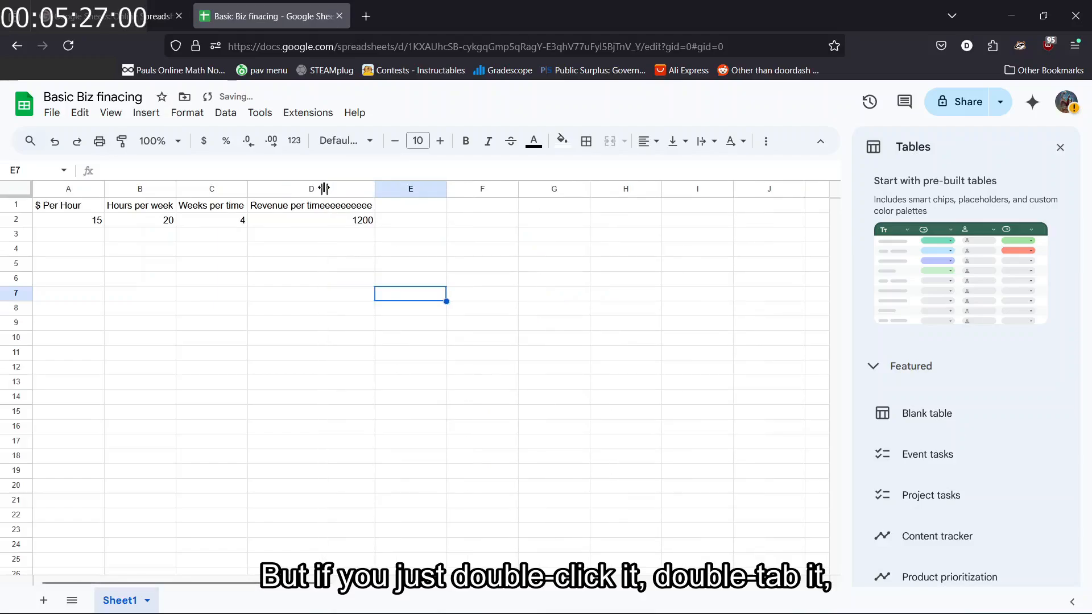
# - Delete surplus letters from the end of the D1 header so that it reads "Revenue per timeee"
pyautogui.click(344, 209)
pyautogui.doubleClick(344, 209)
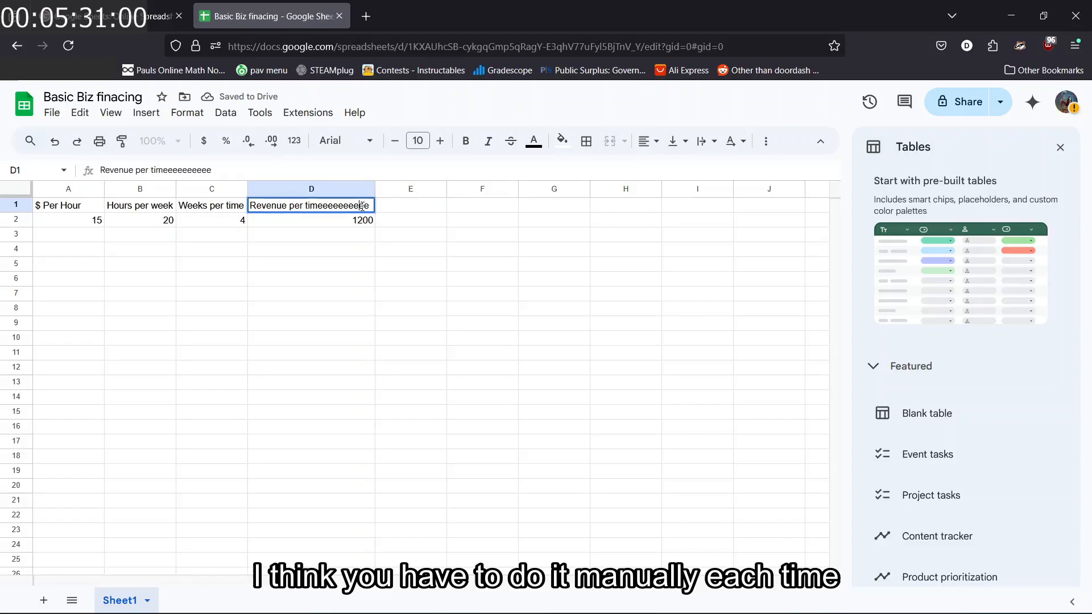
pyautogui.press('BackSpace')
pyautogui.press('BackSpace')
pyautogui.press('BackSpace')
pyautogui.press('BackSpace')
pyautogui.press('BackSpace')
pyautogui.press('BackSpace')
pyautogui.press('BackSpace')
pyautogui.click(361, 264)
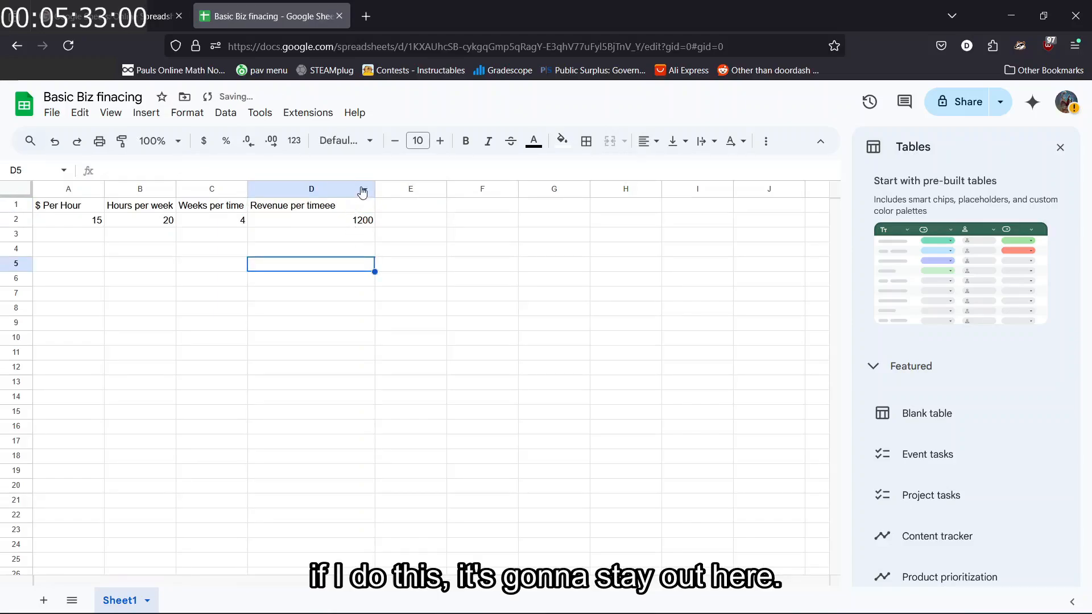
# - Trim the D1 header back to "Revenue per time" and auto-fit column D's width to it
pyautogui.doubleClick(374, 189)
pyautogui.click(335, 206)
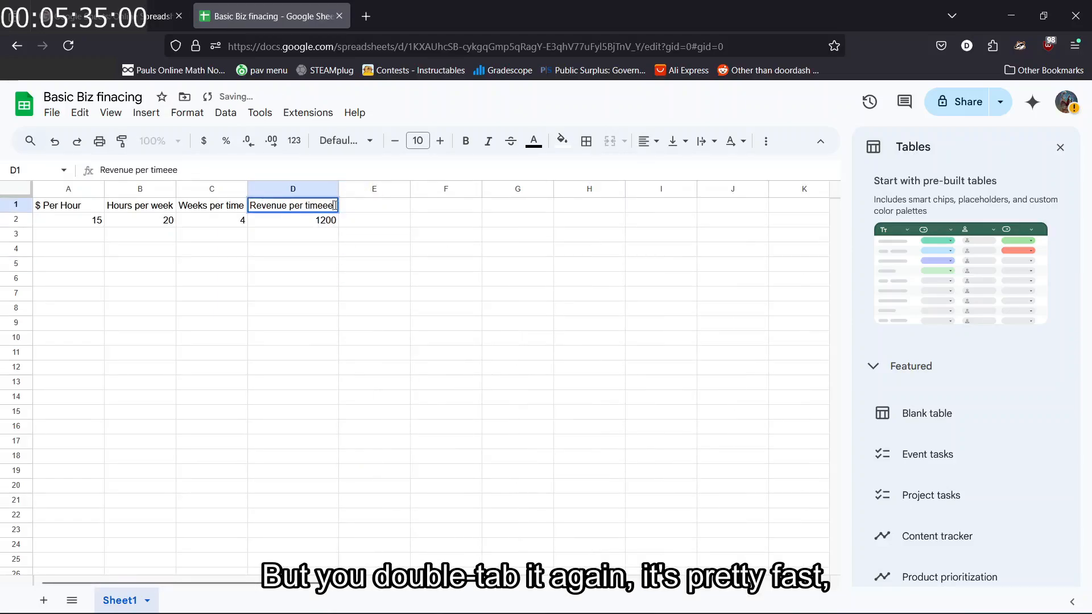
pyautogui.press('BackSpace')
pyautogui.press('BackSpace')
pyautogui.press('Return')
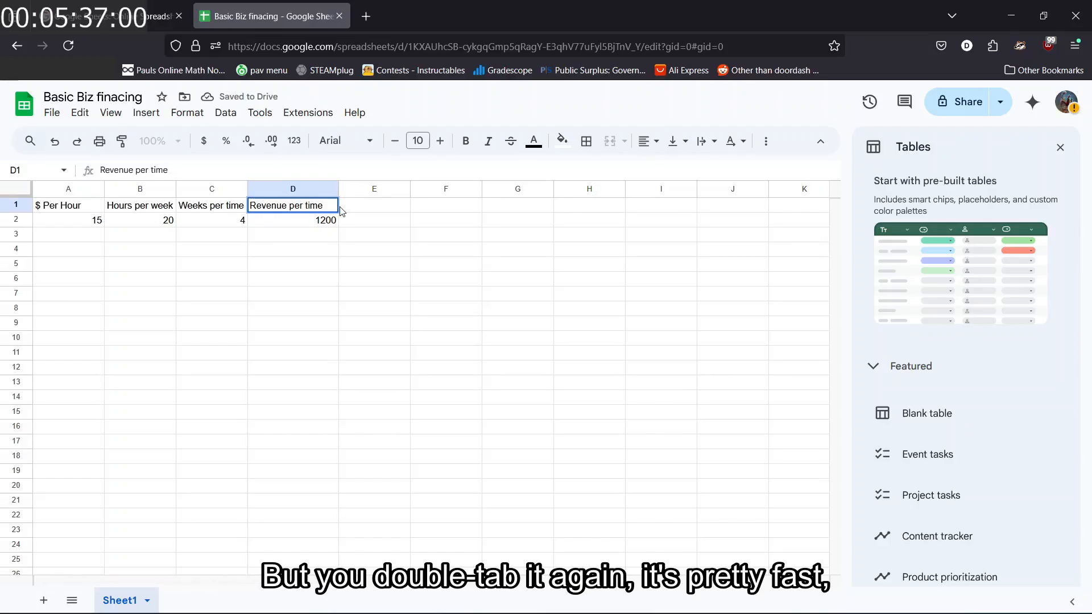
pyautogui.doubleClick(338, 189)
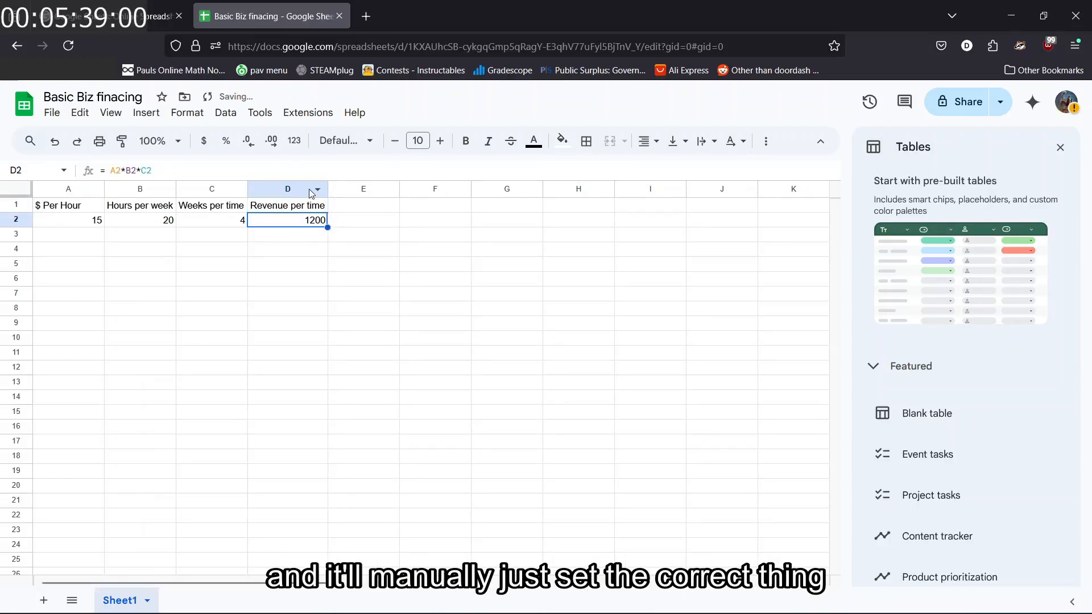
# - Enter a very long filler number made of 3s in D6 and auto-fit column D to it
pyautogui.doubleClick(299, 236)
pyautogui.doubleClick(306, 278)
pyautogui.write('33333333333333333333333333333333333333333333333333')
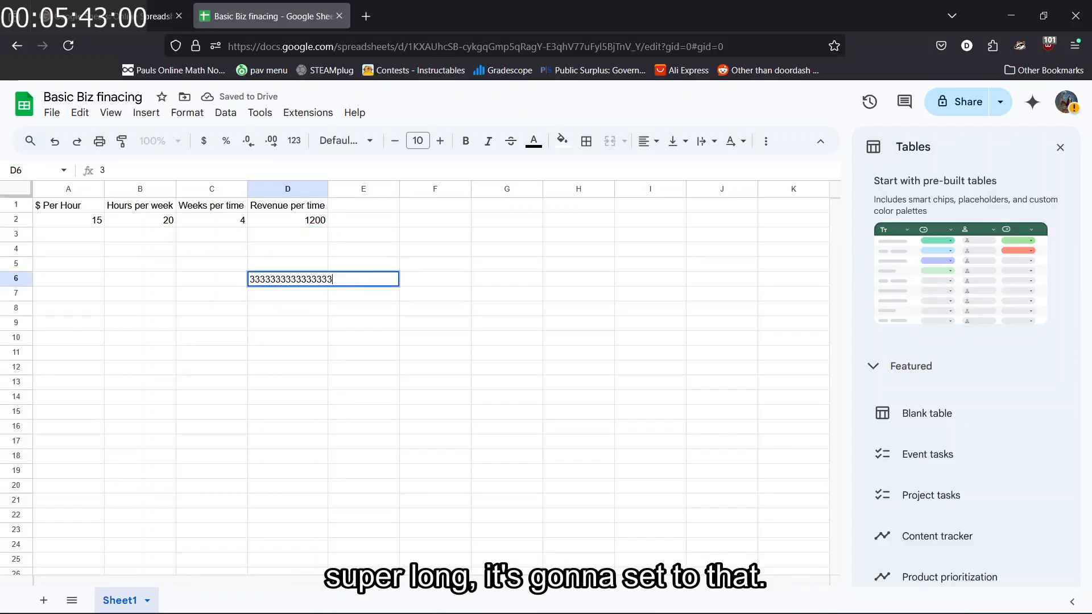
pyautogui.click(324, 341)
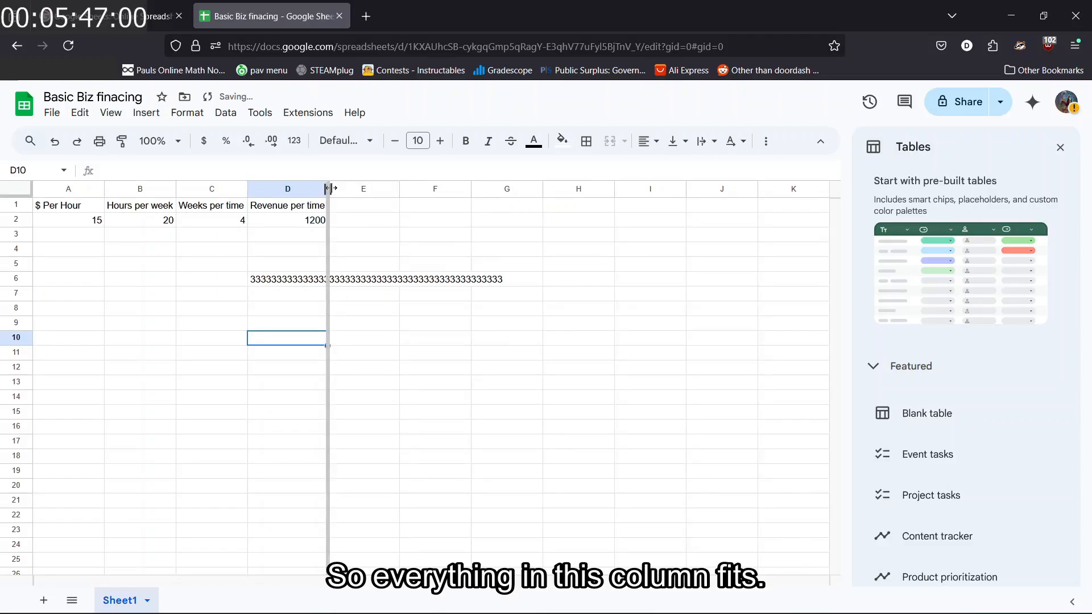
pyautogui.doubleClick(330, 188)
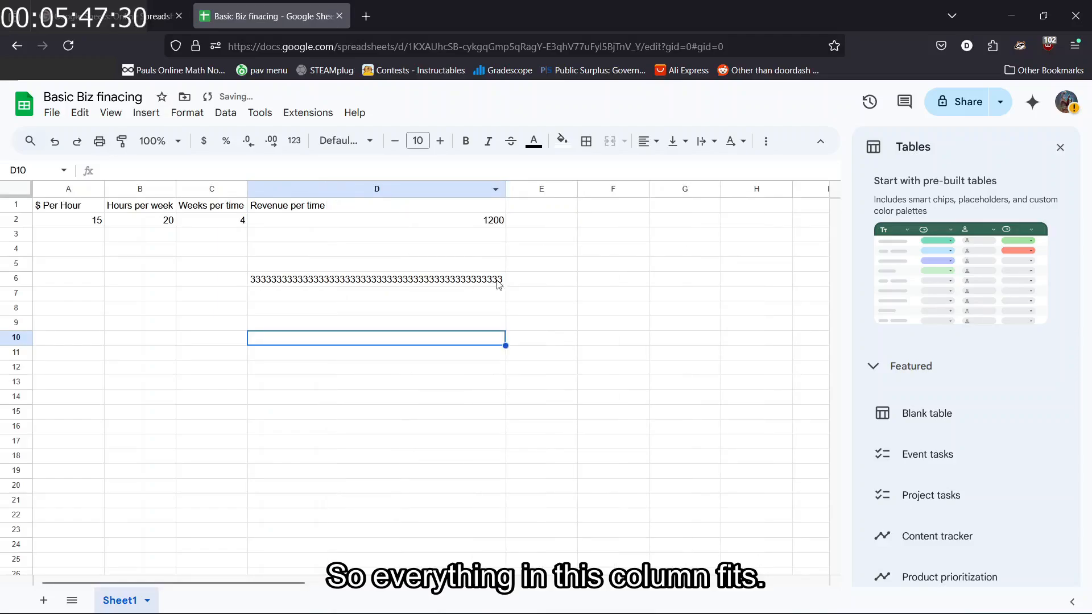
# - Try centre and right horizontal alignment on cells D1:D6, settling on left alignment
pyautogui.click(392, 205)
pyautogui.keyDown('shift'); pyautogui.click(395, 278); pyautogui.keyUp('shift')
pyautogui.click(653, 142)
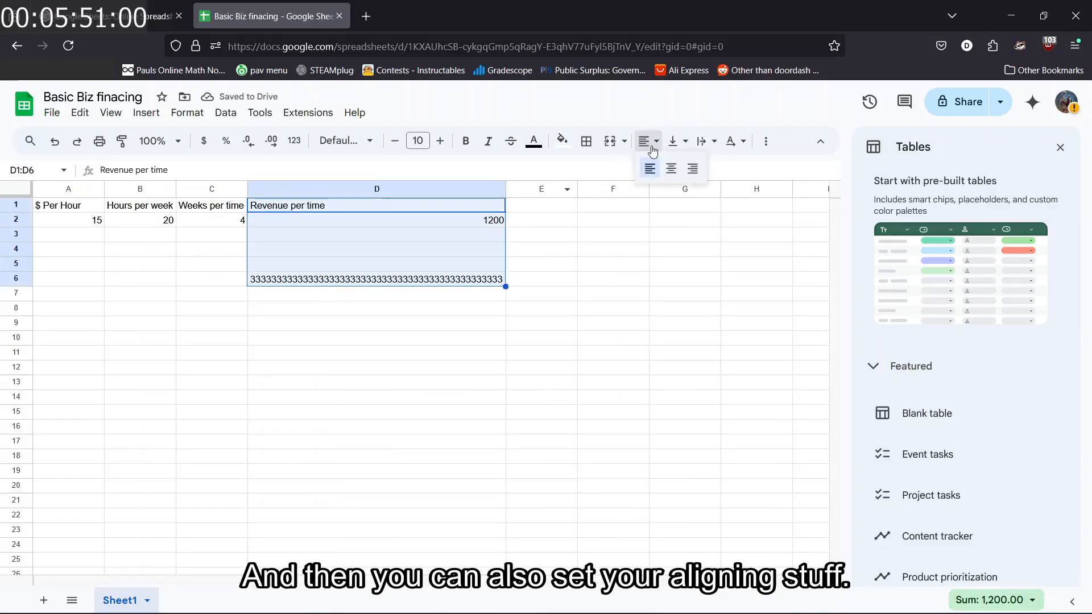
pyautogui.click(674, 171)
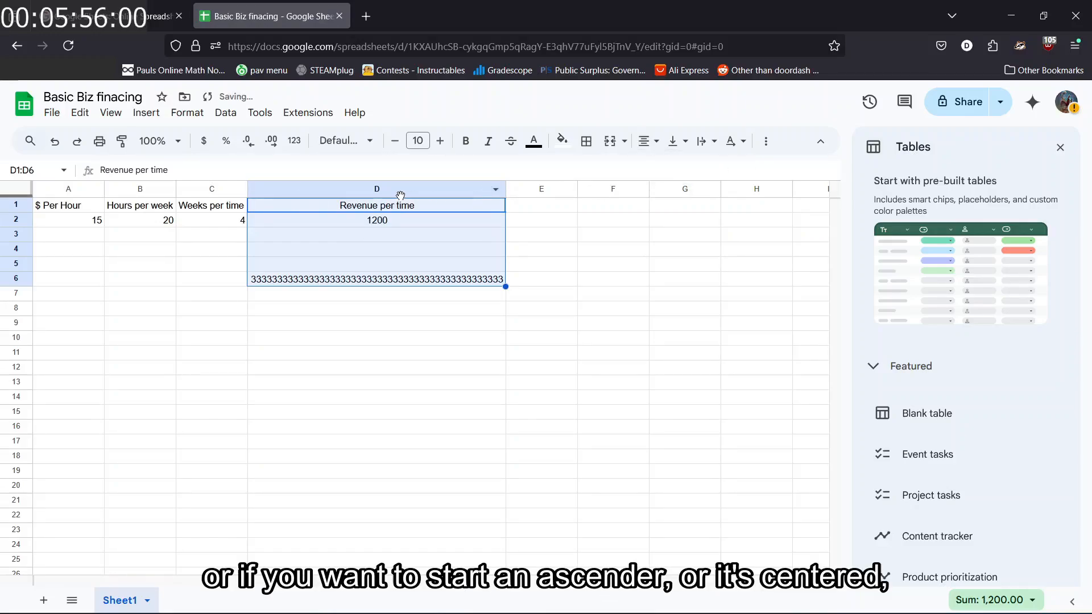
pyautogui.click(657, 143)
pyautogui.click(693, 168)
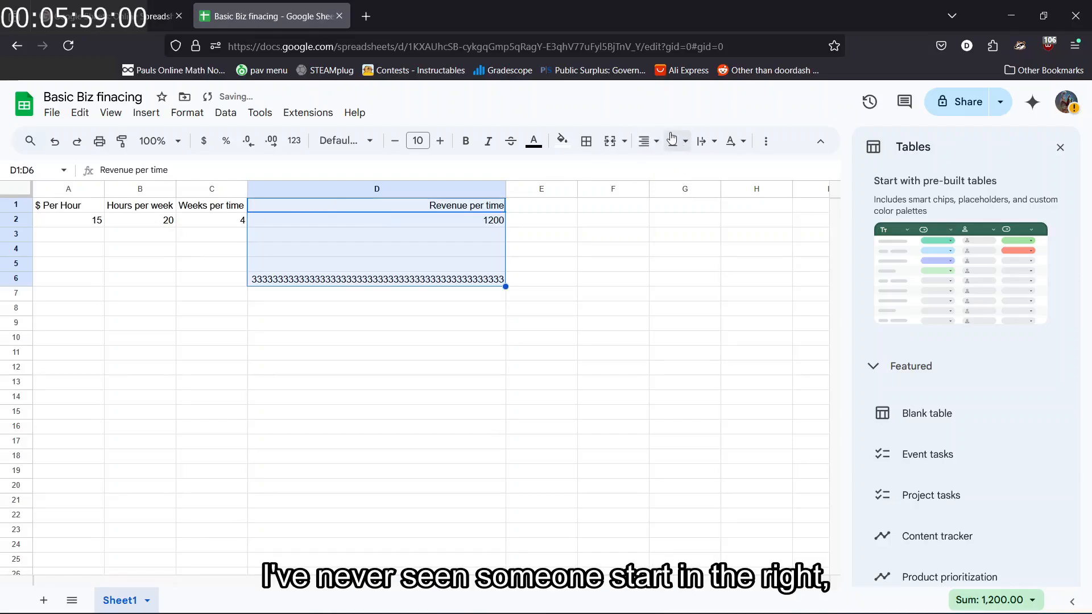
pyautogui.click(655, 141)
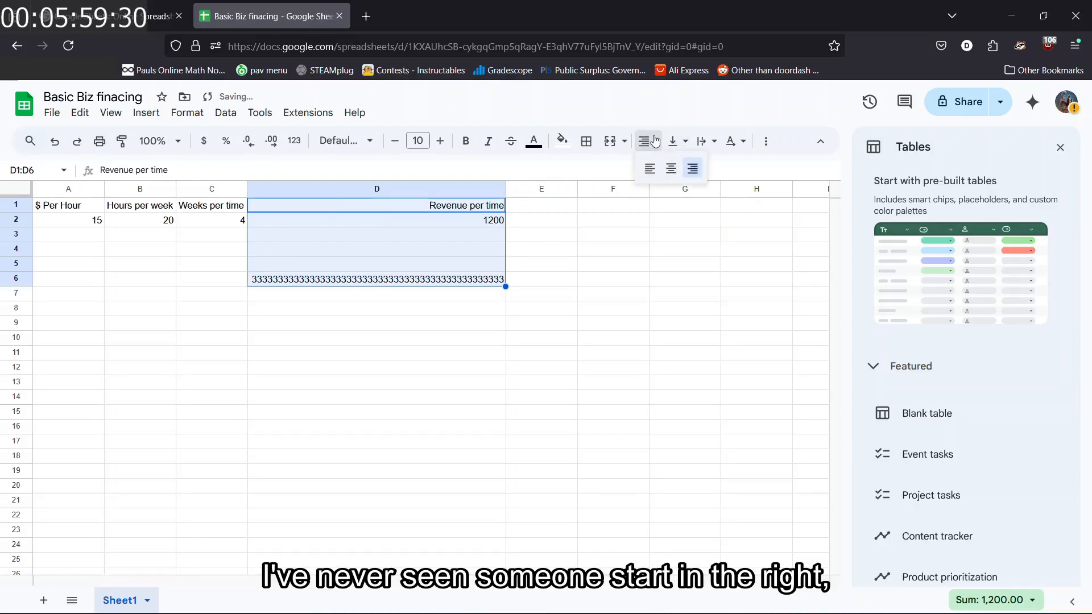
pyautogui.click(650, 169)
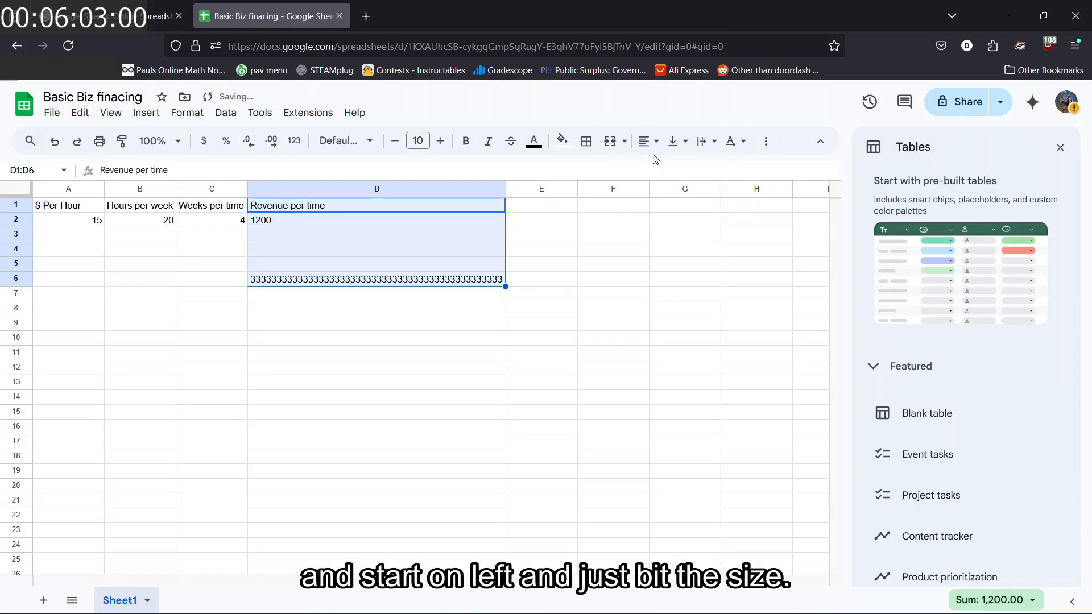
# - Delete the long filler number from D6 and narrow column D to the width of its header
pyautogui.click(477, 279)
pyautogui.doubleClick(478, 278)
pyautogui.press('BackSpace')
pyautogui.click(538, 263)
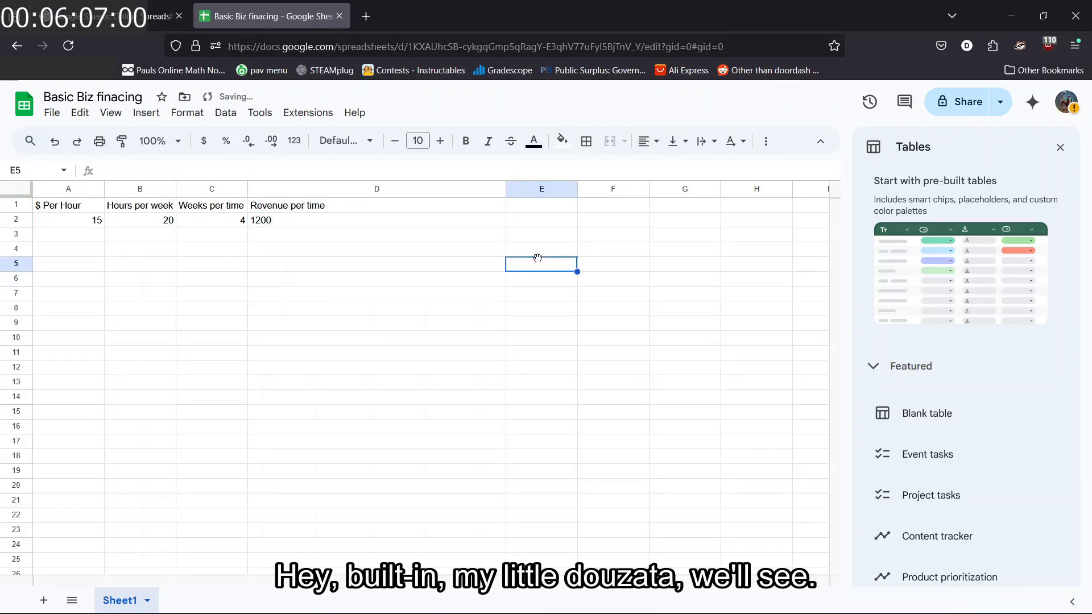
pyautogui.moveTo(505, 188); pyautogui.dragTo(327, 190)
# - Leave column E empty as a spacer and add a "Housing" cost in F1 with 760 in F2
pyautogui.click(367, 205)
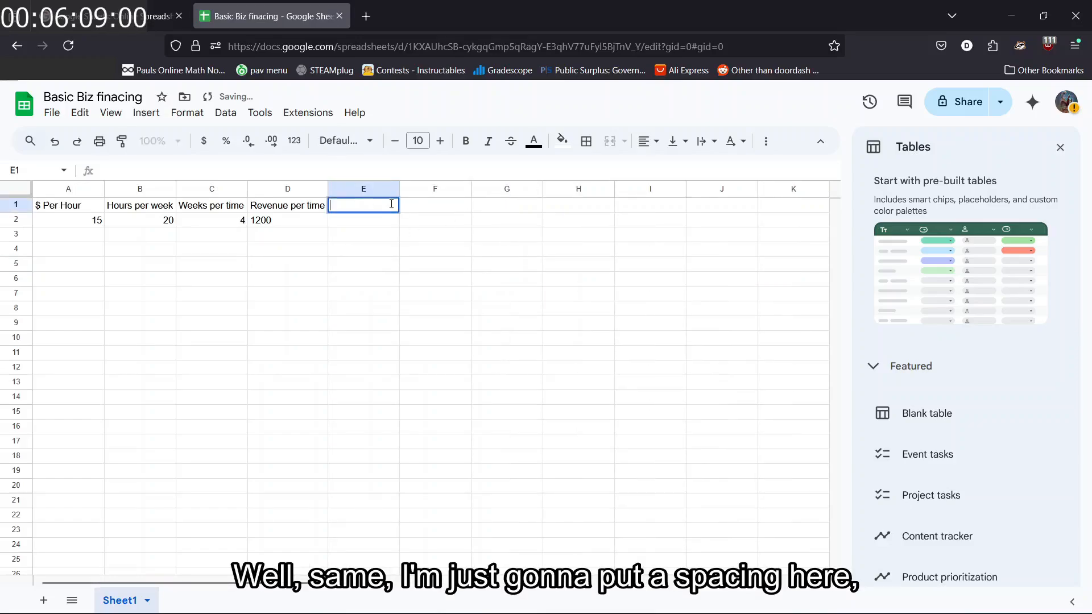
pyautogui.click(440, 206)
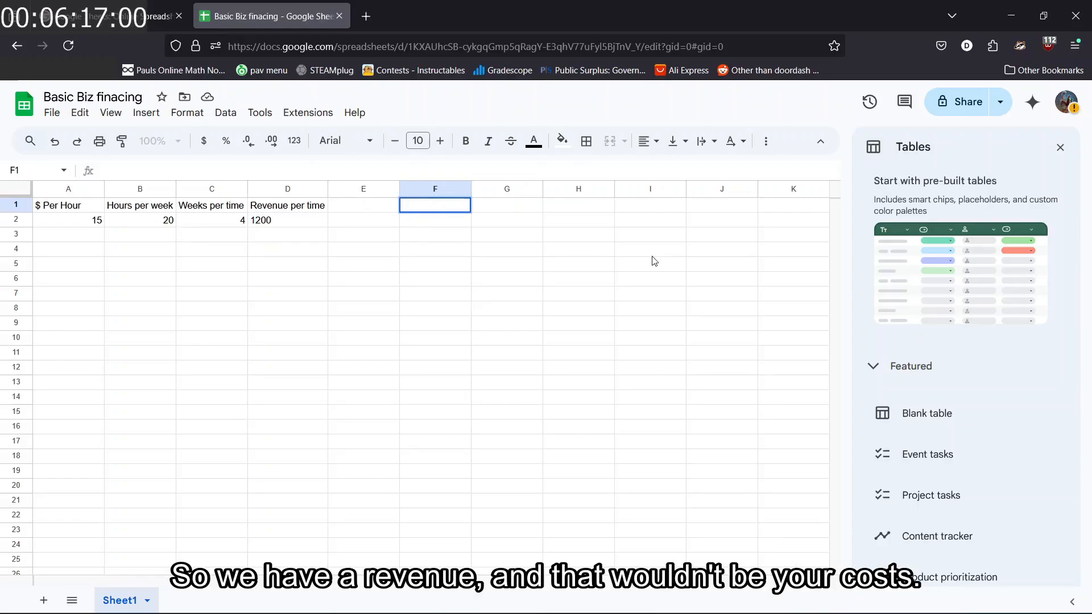
pyautogui.write('us')
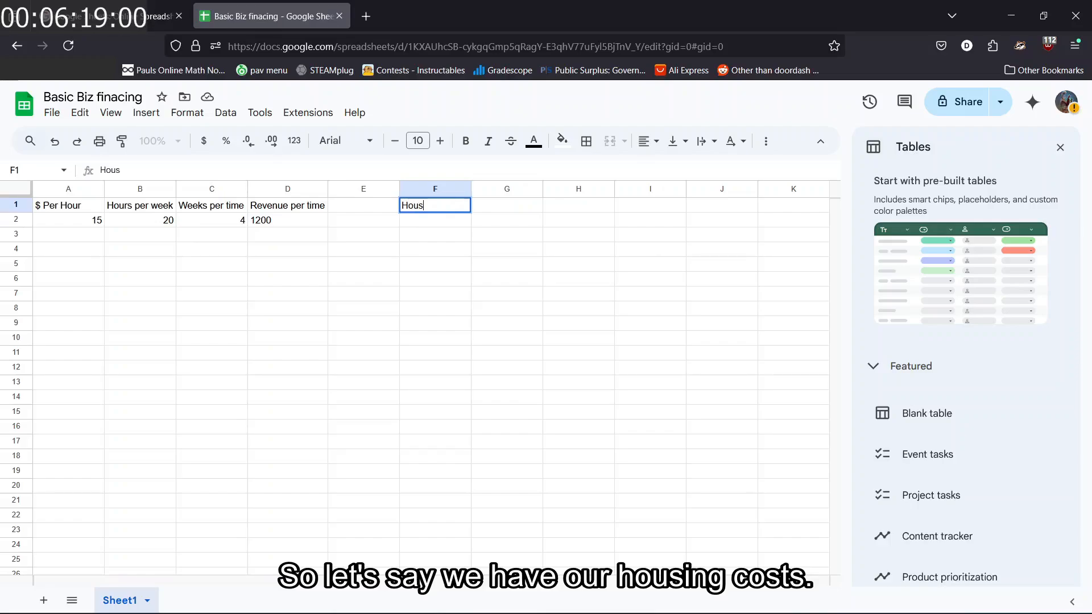
pyautogui.write('ing')
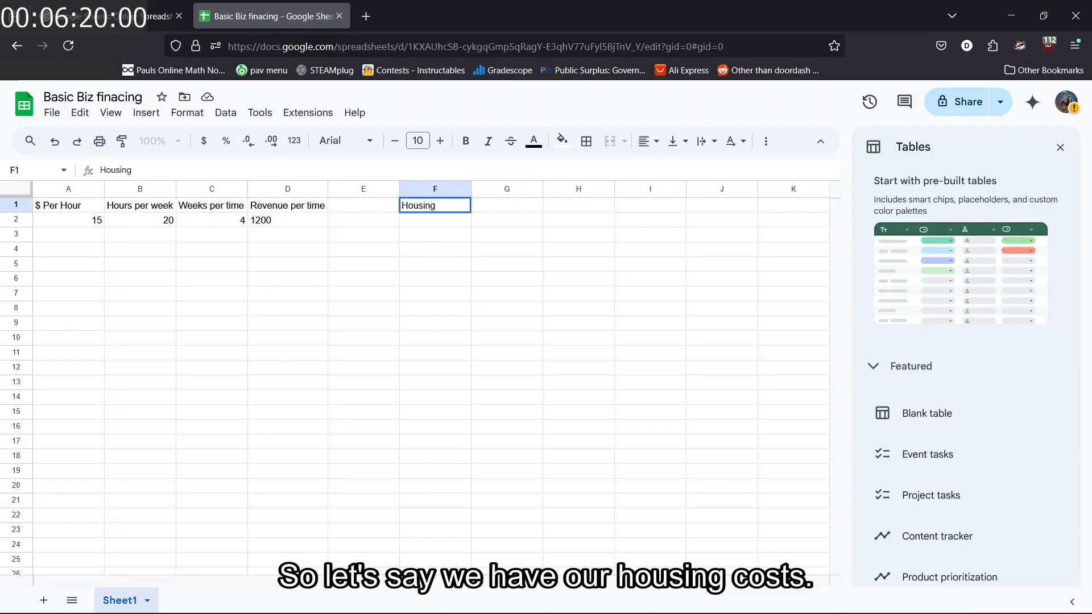
pyautogui.click(437, 226)
pyautogui.doubleClick(436, 222)
pyautogui.write('760')
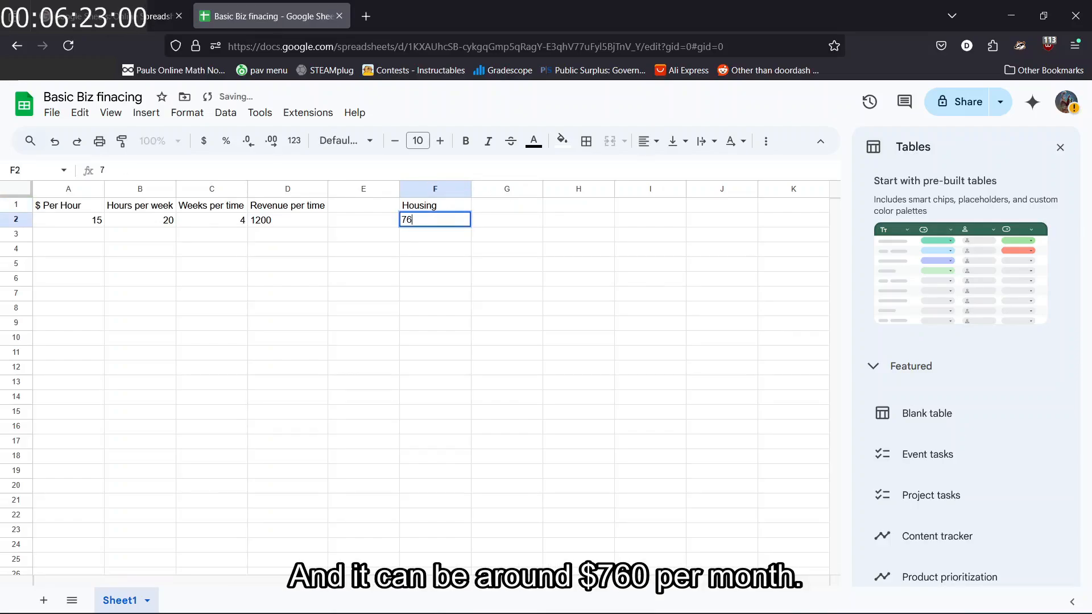
# - Set the weeks per time in C2 to 4.2 and look at the revenue in D2
pyautogui.click(244, 221)
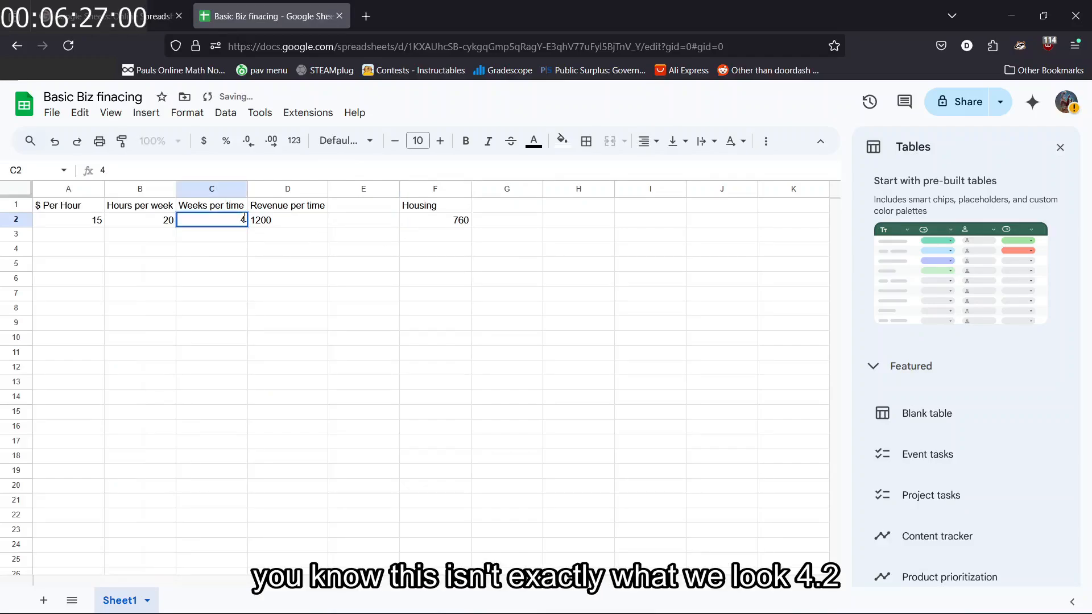
pyautogui.doubleClick(445, 208)
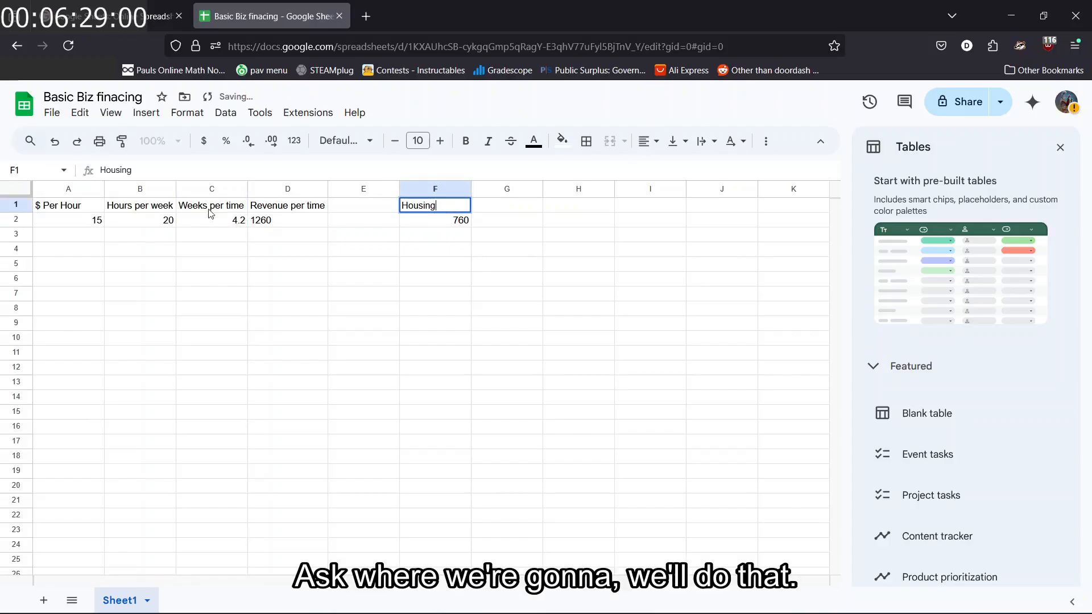
pyautogui.click(277, 208)
pyautogui.click(273, 220)
# - Change the weeks in C2 to 4 and back to 4.2 to show the revenue recalculating
pyautogui.click(239, 220)
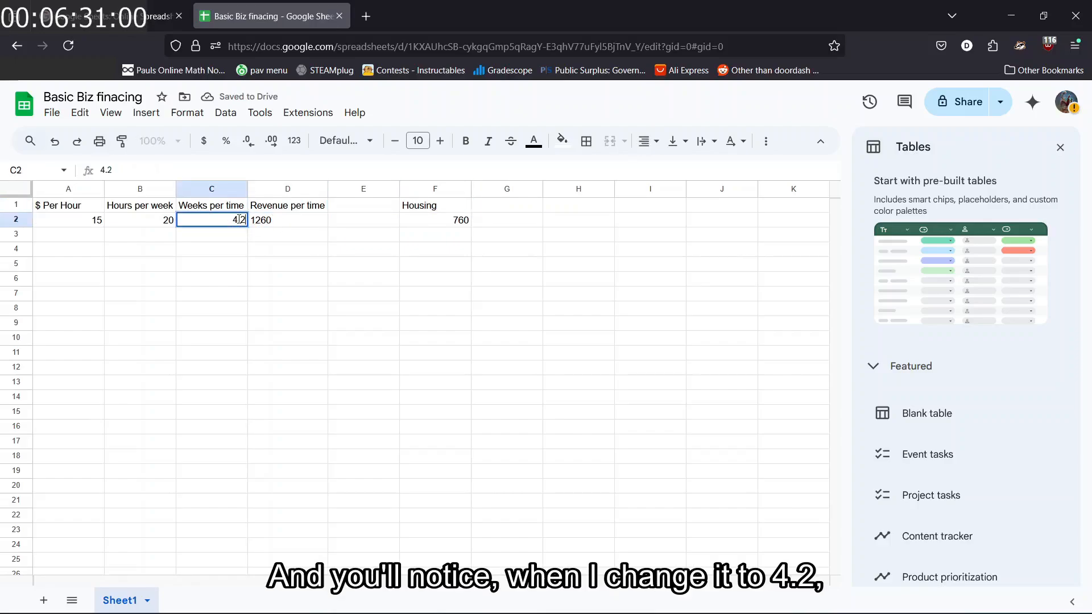
pyautogui.write('4')
pyautogui.press('Return')
pyautogui.click(243, 220)
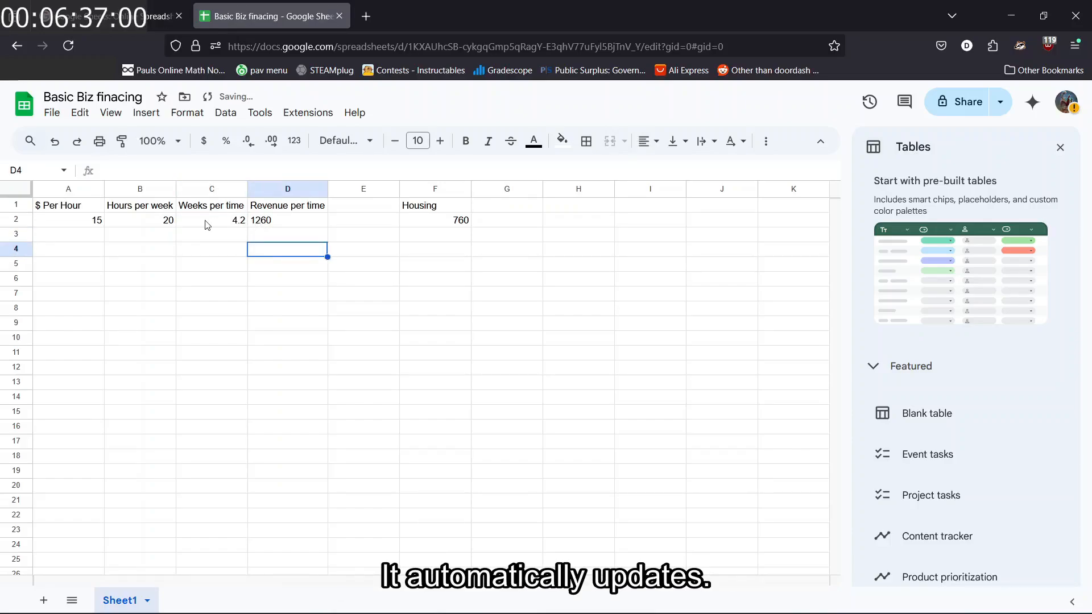
# - Try an hourly pay of 15.67 in A2 and undo the change
pyautogui.doubleClick(84, 220)
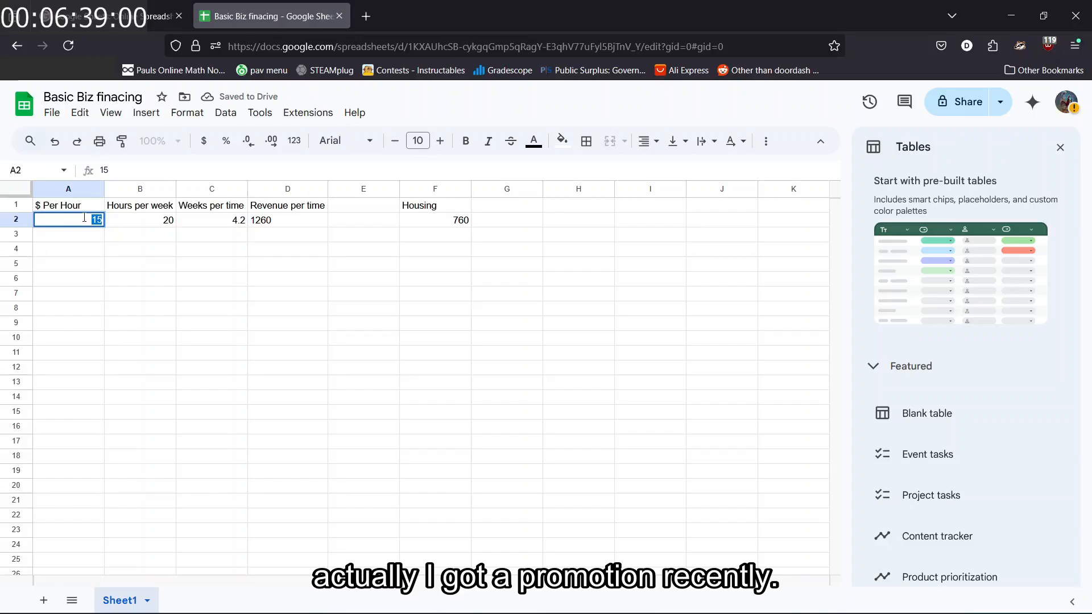
pyautogui.write('15.67')
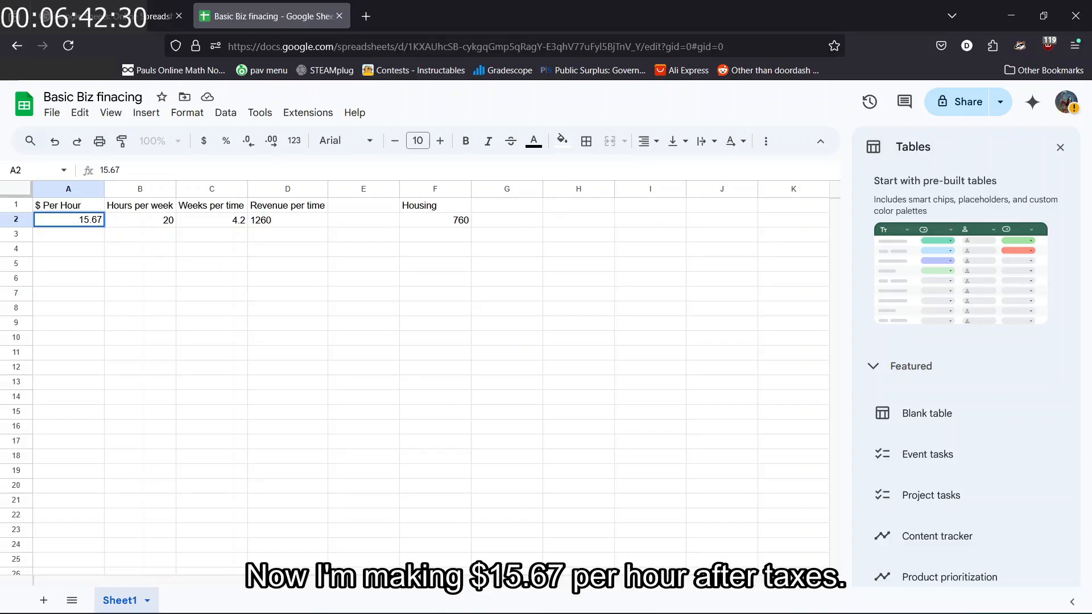
pyautogui.press('Return')
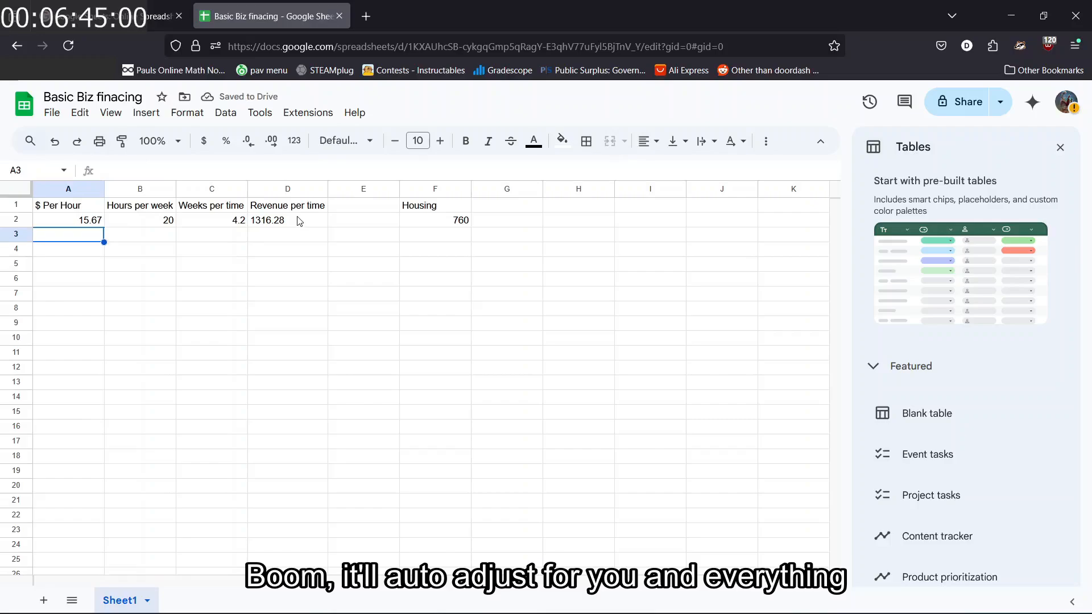
pyautogui.hotkey('ctrl', 'z')
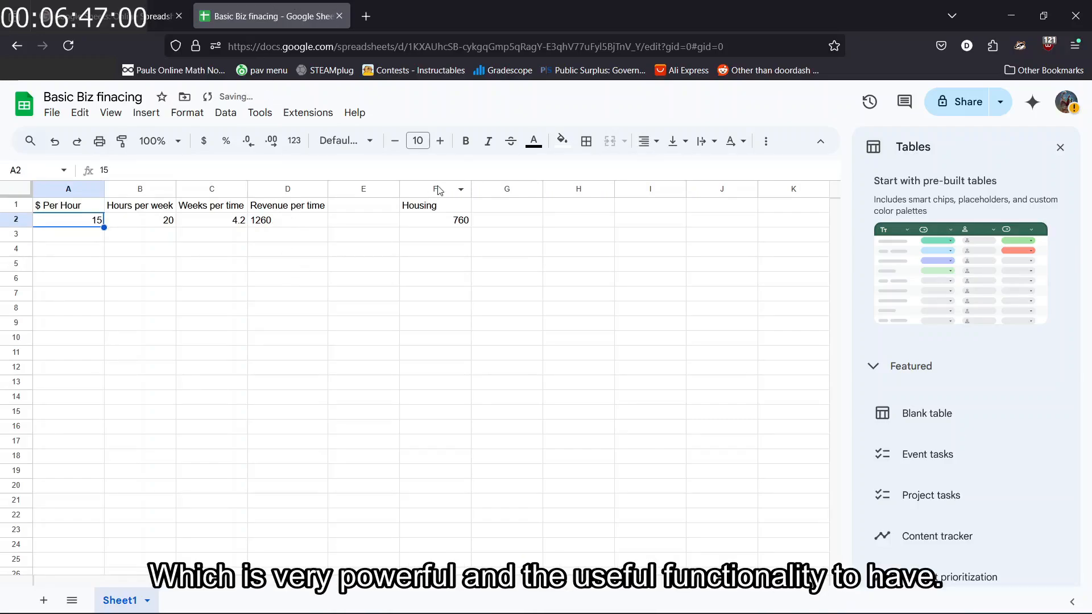
# - Add a "Food" cost header in G1 and enter the formula =3*4*30 in G2
pyautogui.click(501, 209)
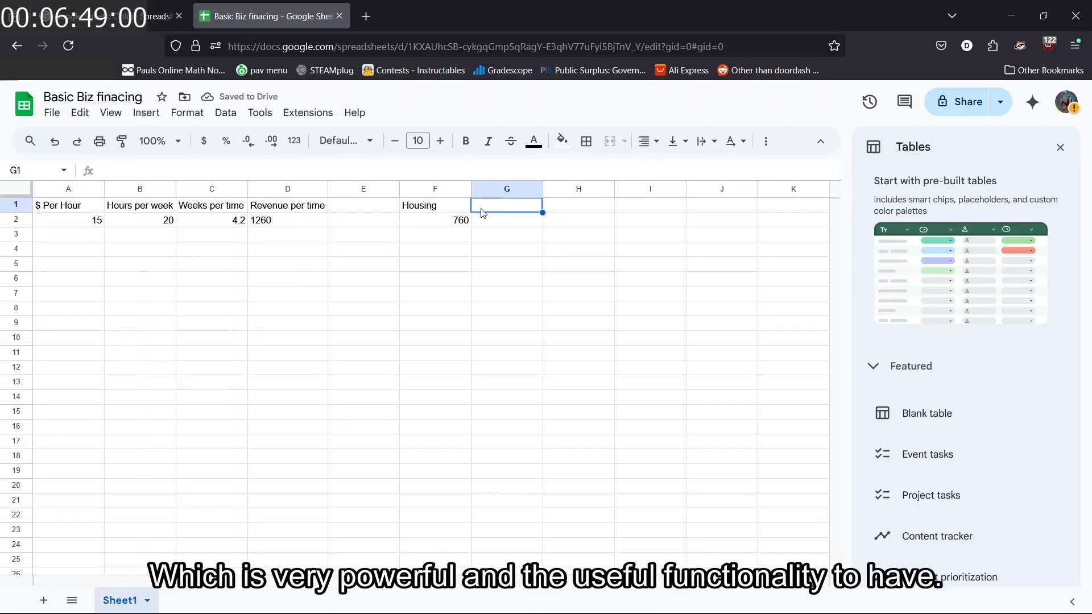
pyautogui.write('Food')
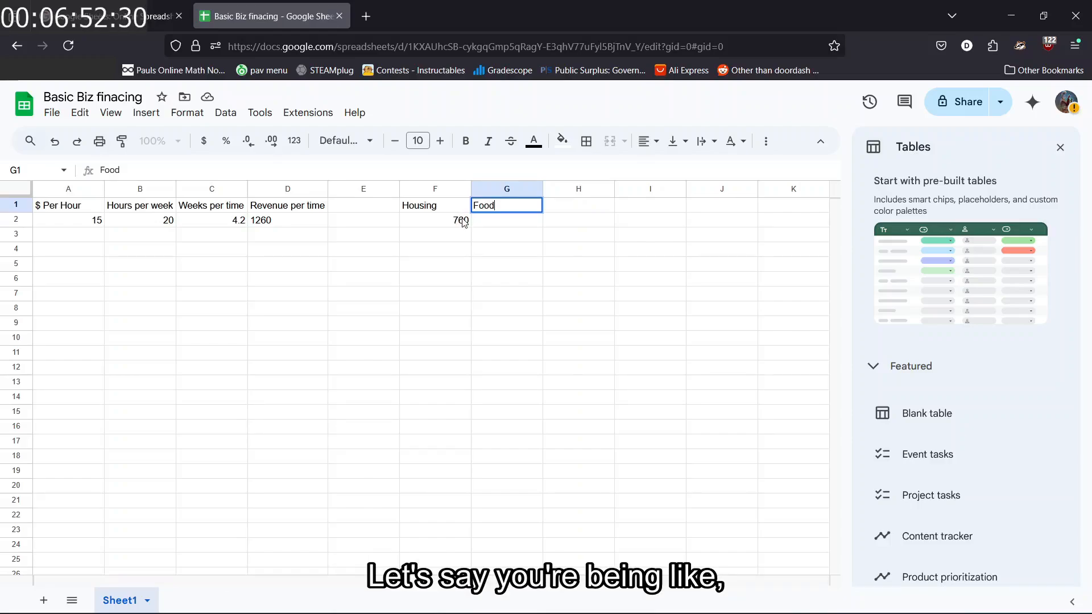
pyautogui.doubleClick(496, 221)
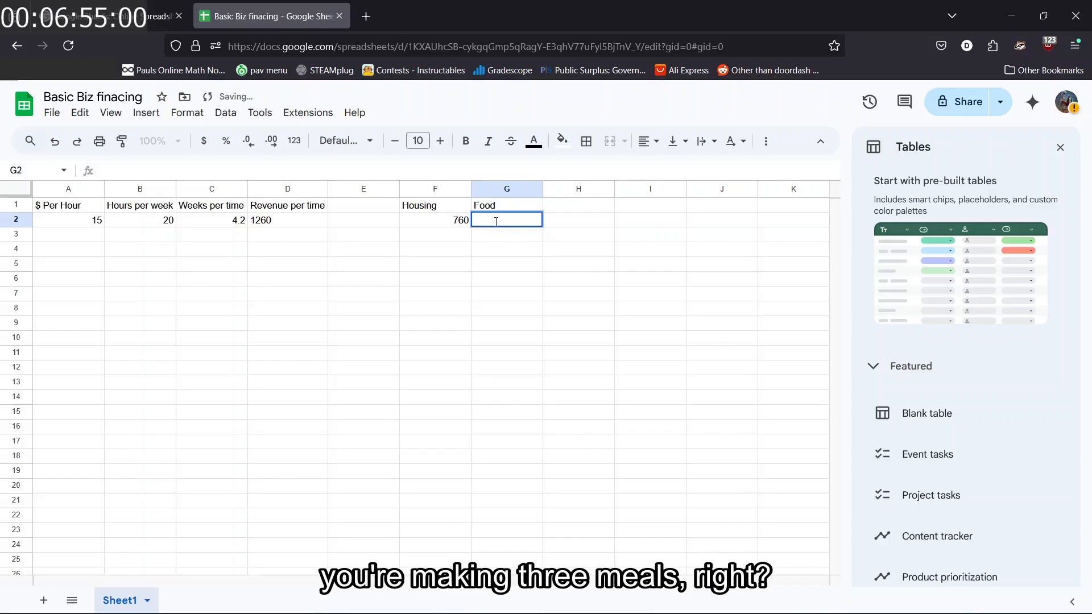
pyautogui.write('3')
pyautogui.press('BackSpace')
pyautogui.write('=')
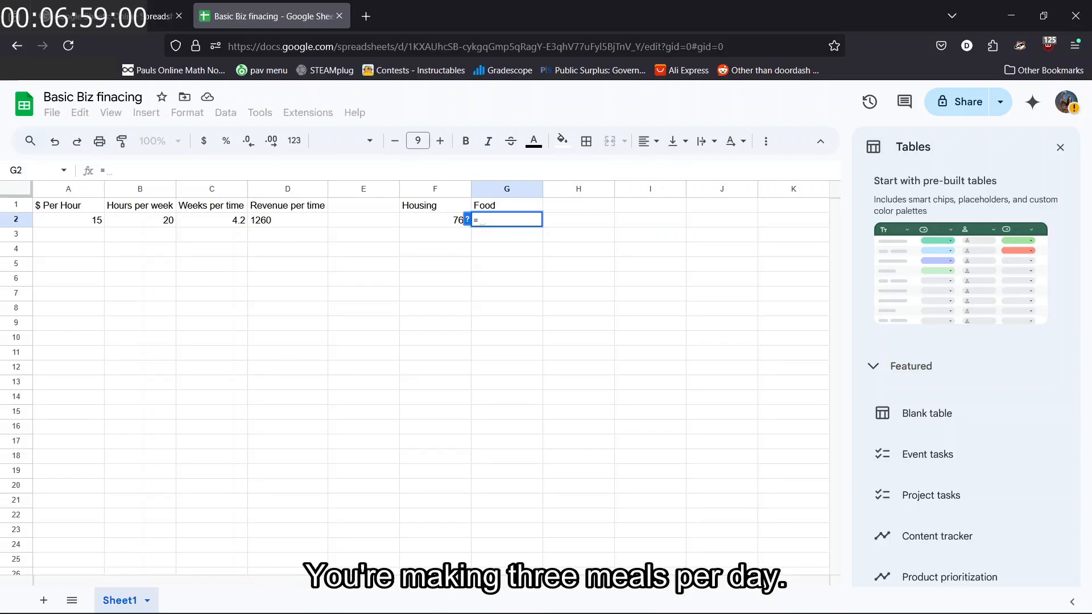
pyautogui.write('3')
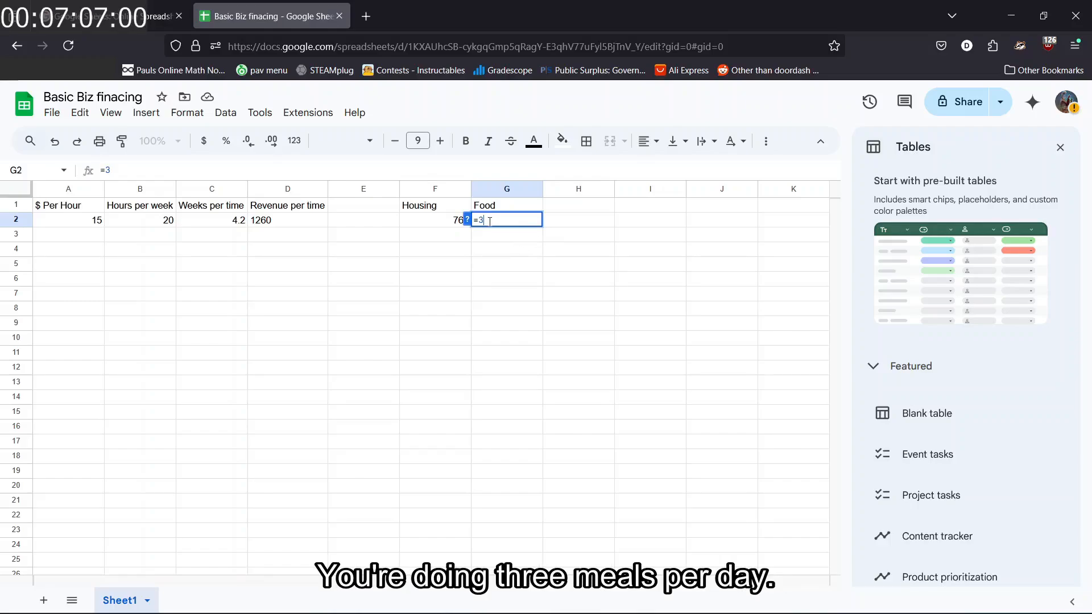
pyautogui.write('*')
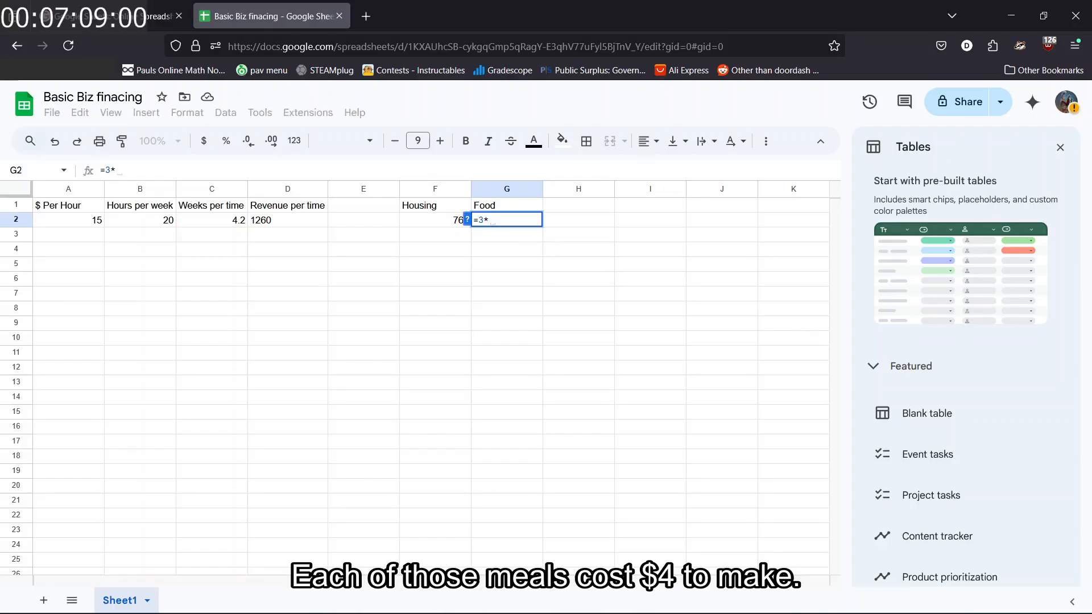
pyautogui.write('4')
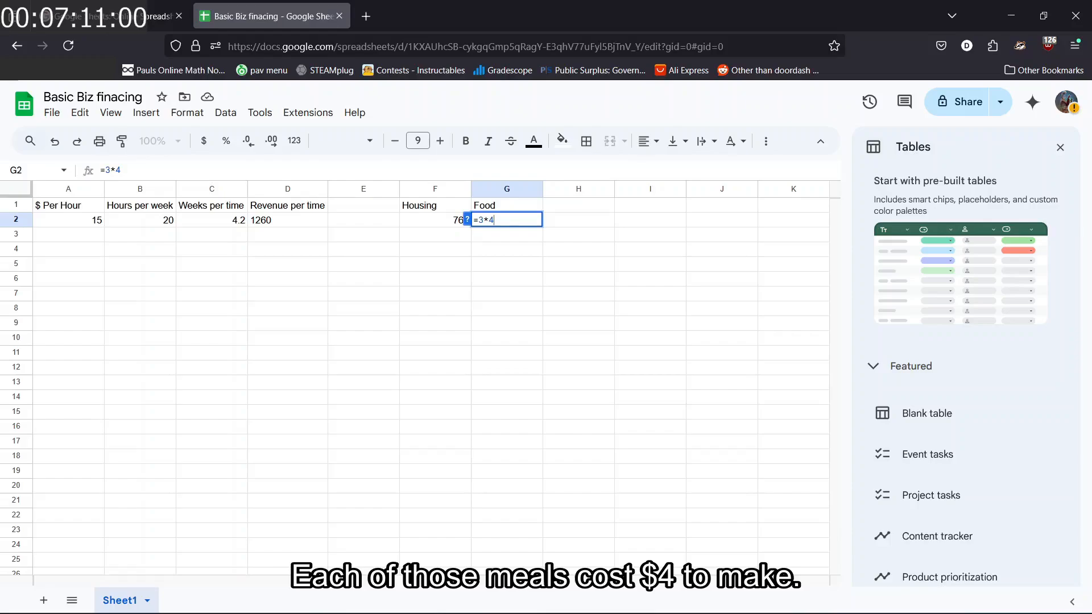
pyautogui.write('*')
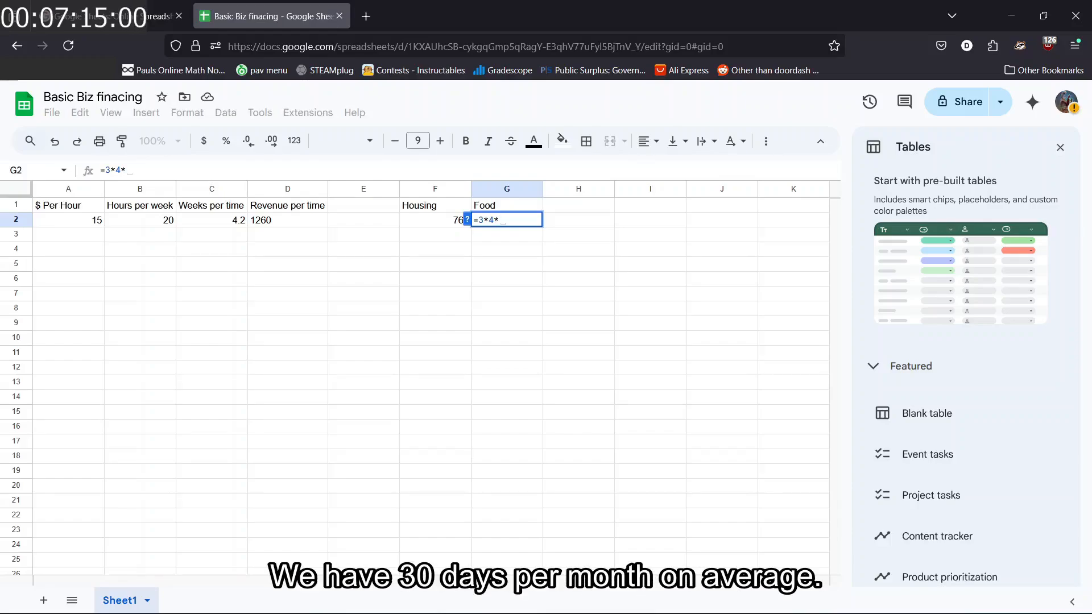
pyautogui.write('30')
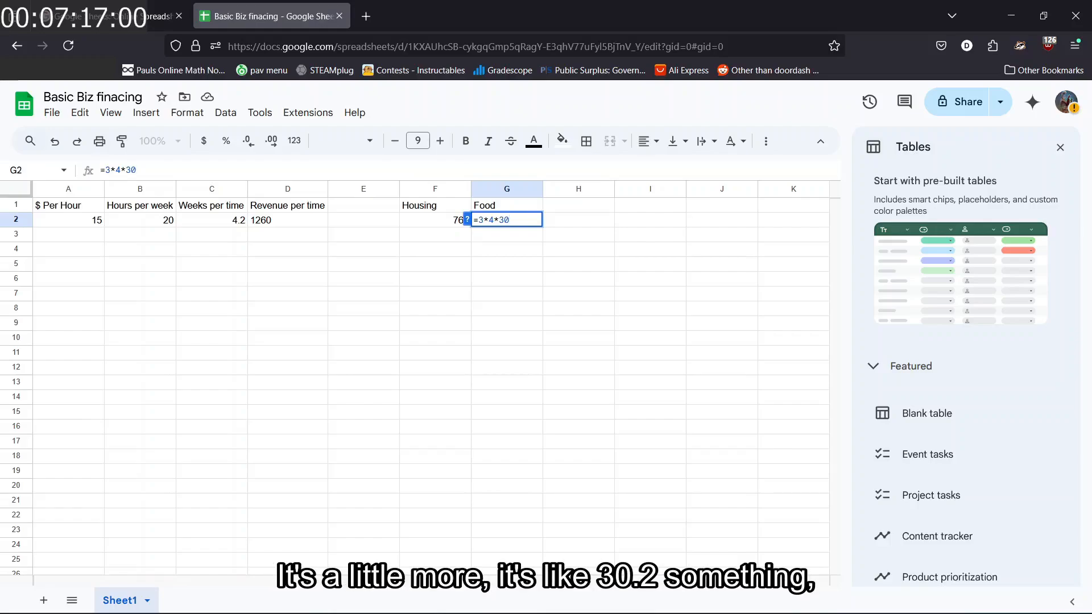
pyautogui.press('Return')
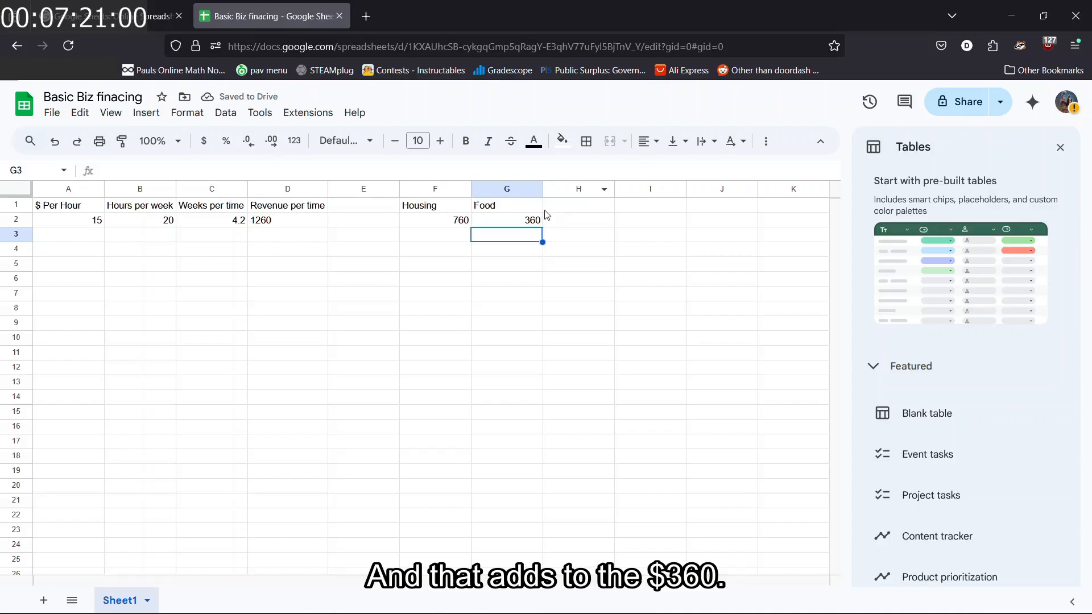
pyautogui.click(530, 221)
pyautogui.press('Right')
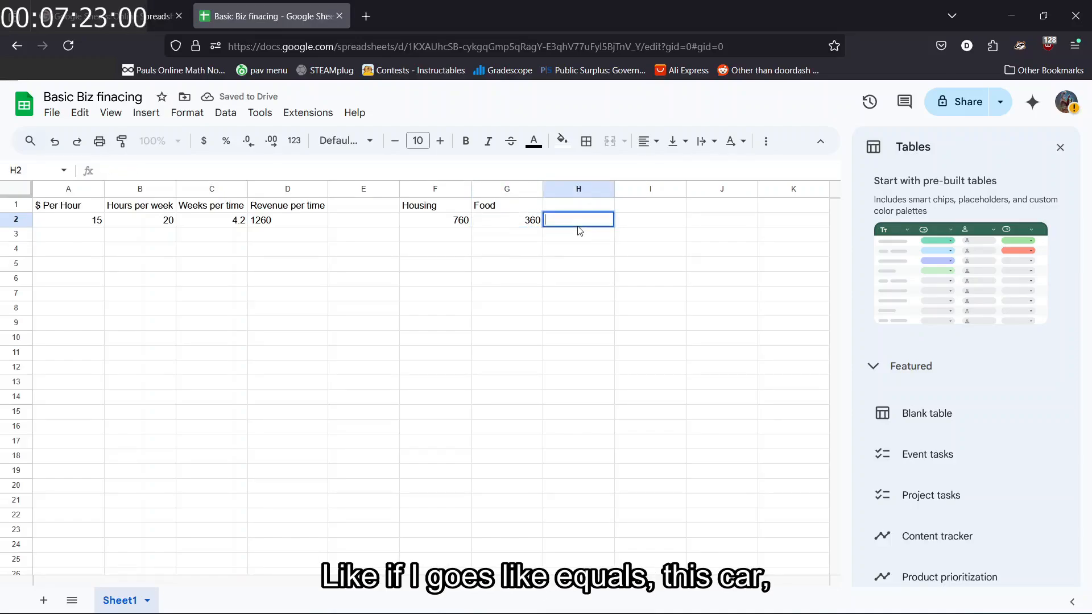
pyautogui.write('=')
pyautogui.hotkey('shift', 'Left')
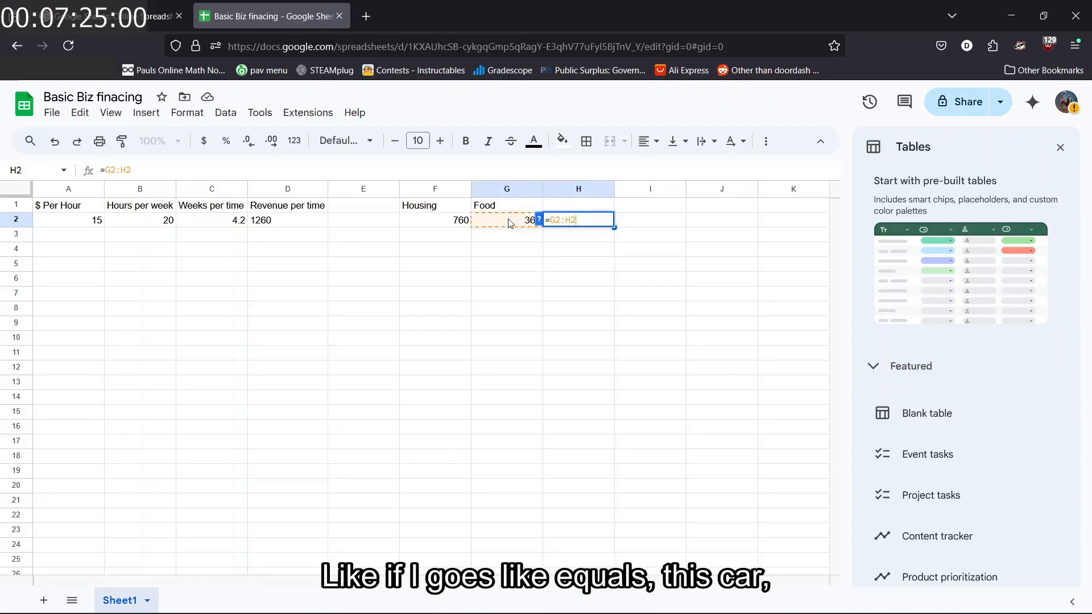
pyautogui.press('Escape')
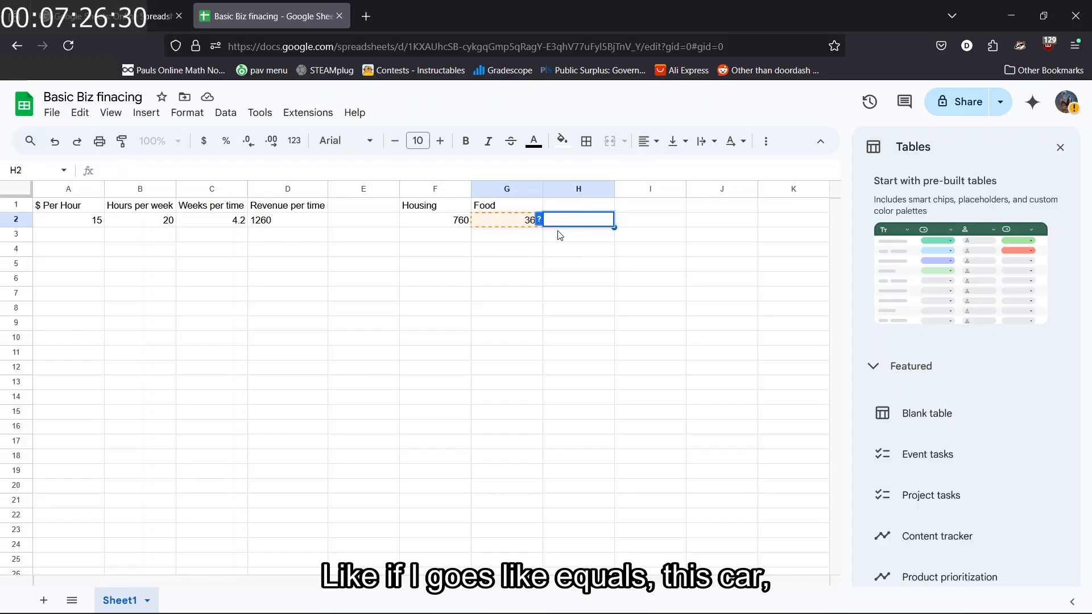
# - Enter the formula =G2 in H2 to reference the food cost
pyautogui.click(523, 227)
pyautogui.press('Right')
pyautogui.write('=')
pyautogui.click(520, 227)
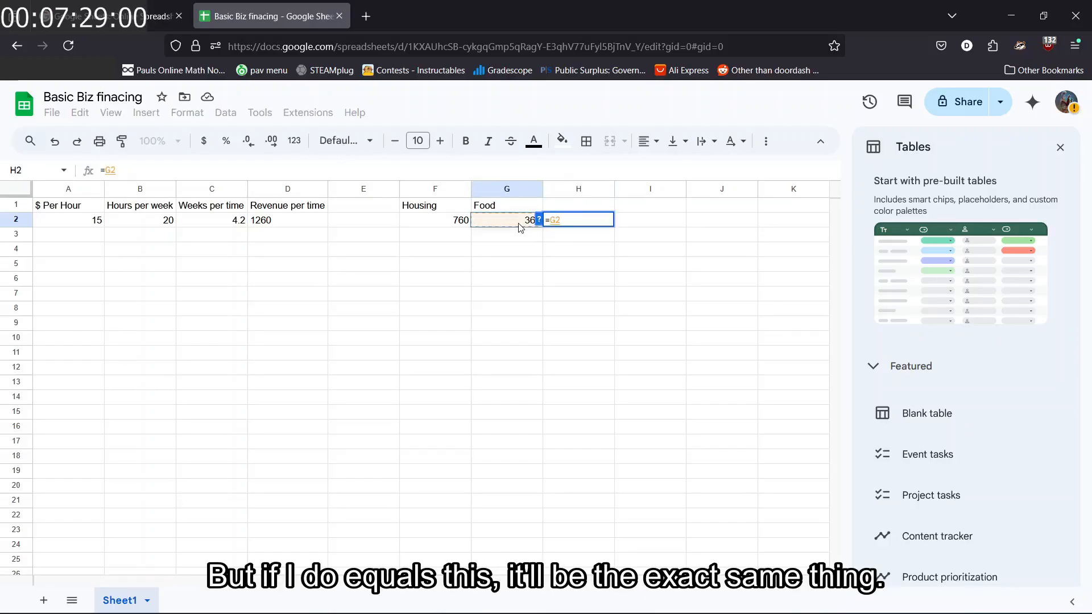
pyautogui.press('Return')
# - Compare the formula in G2 with the reference in H2, and remove the reference from H2
pyautogui.click(536, 218)
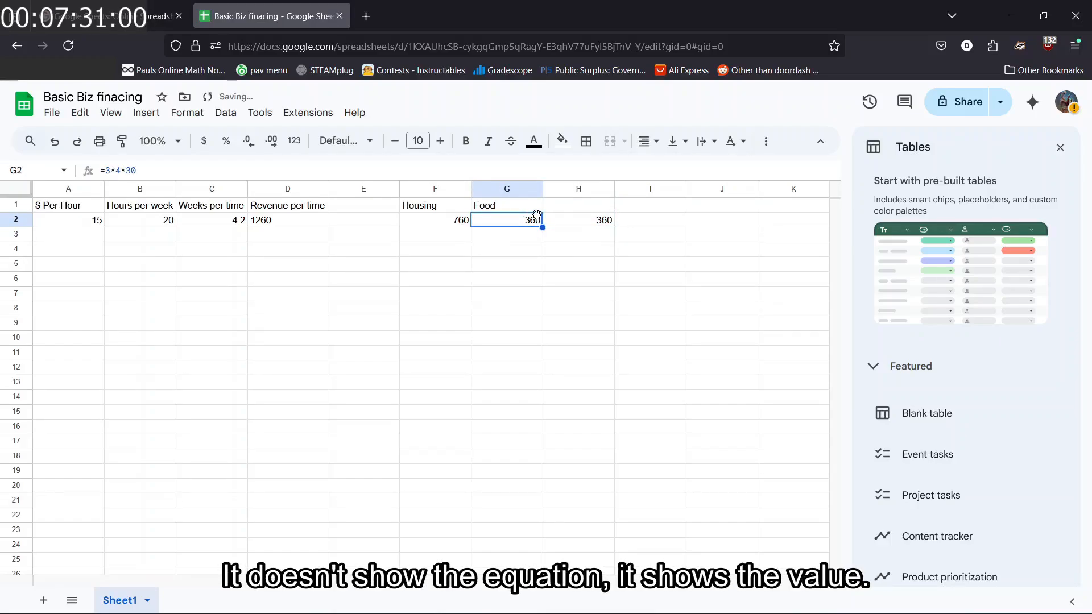
pyautogui.doubleClick(535, 221)
pyautogui.click(513, 239)
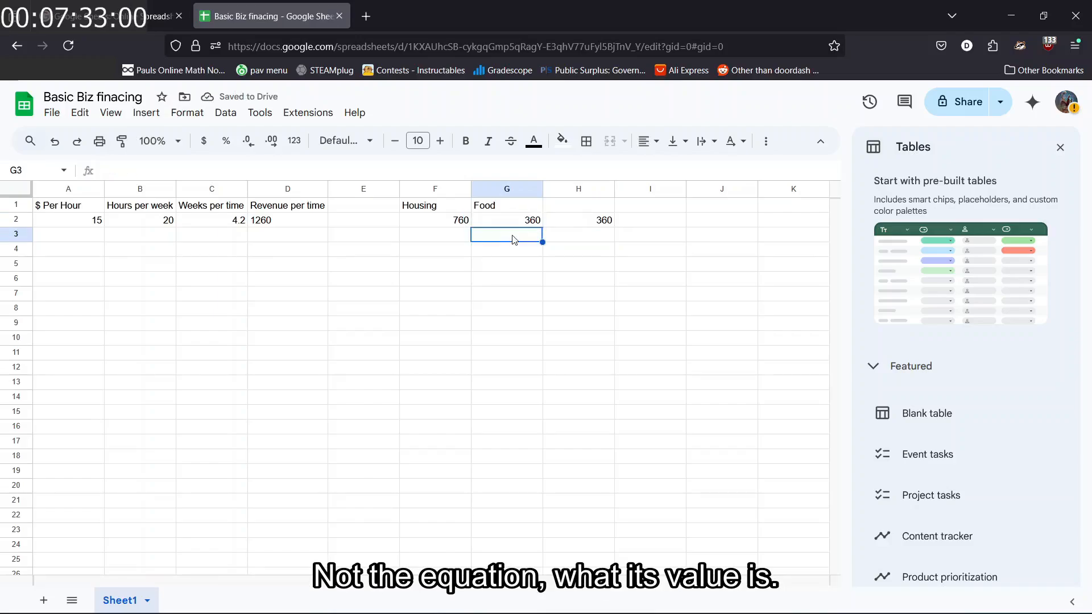
pyautogui.rightClick(588, 223)
pyautogui.click(565, 223)
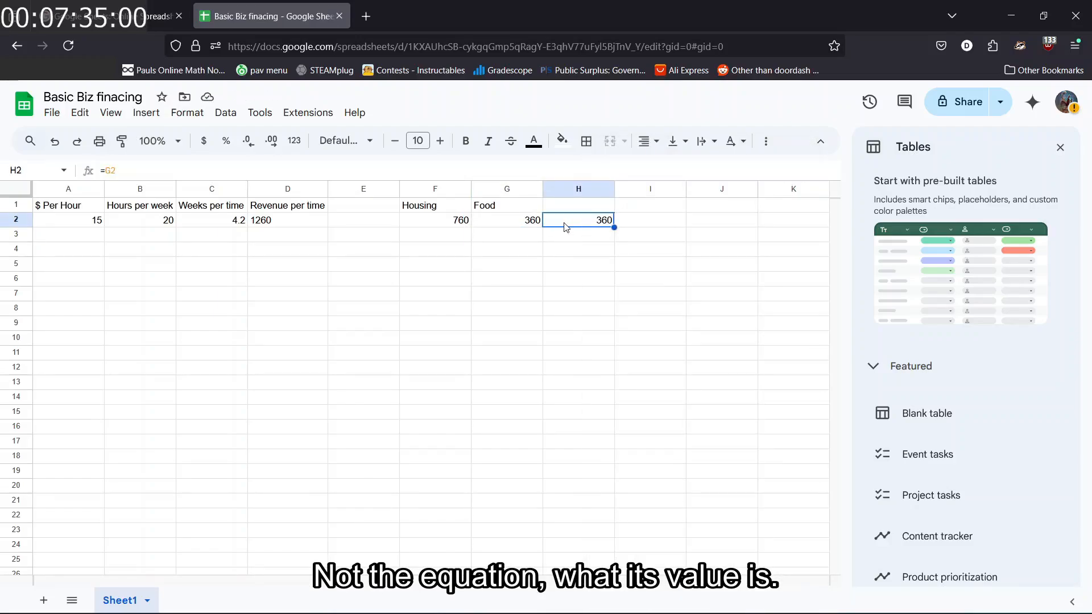
pyautogui.doubleClick(565, 223)
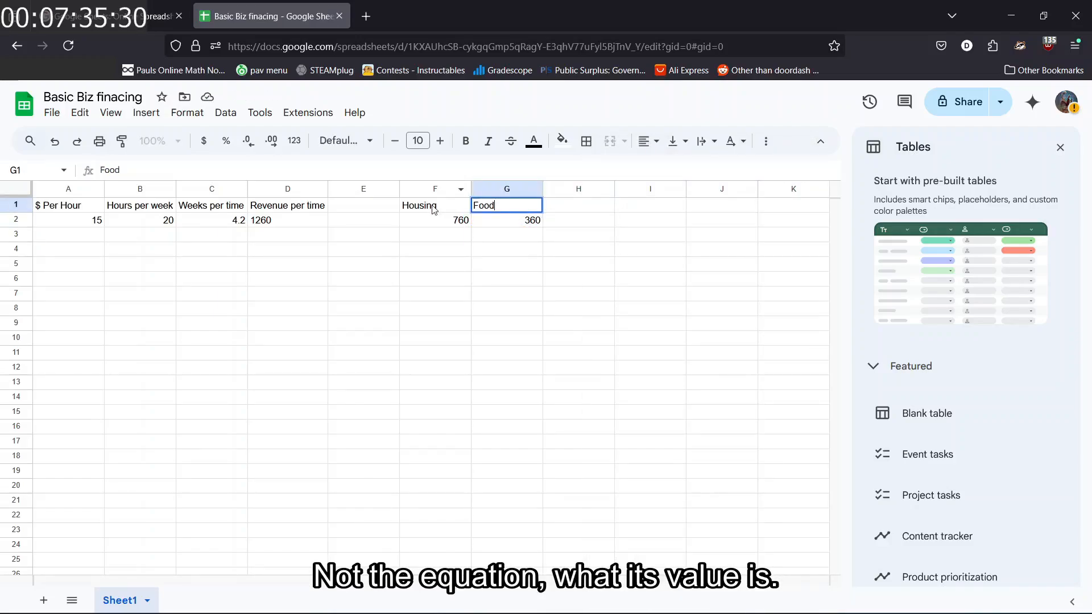
# - Add a "Utilities" cost header in H1 and enter 300 in H2
pyautogui.click(560, 207)
pyautogui.doubleClick(578, 200)
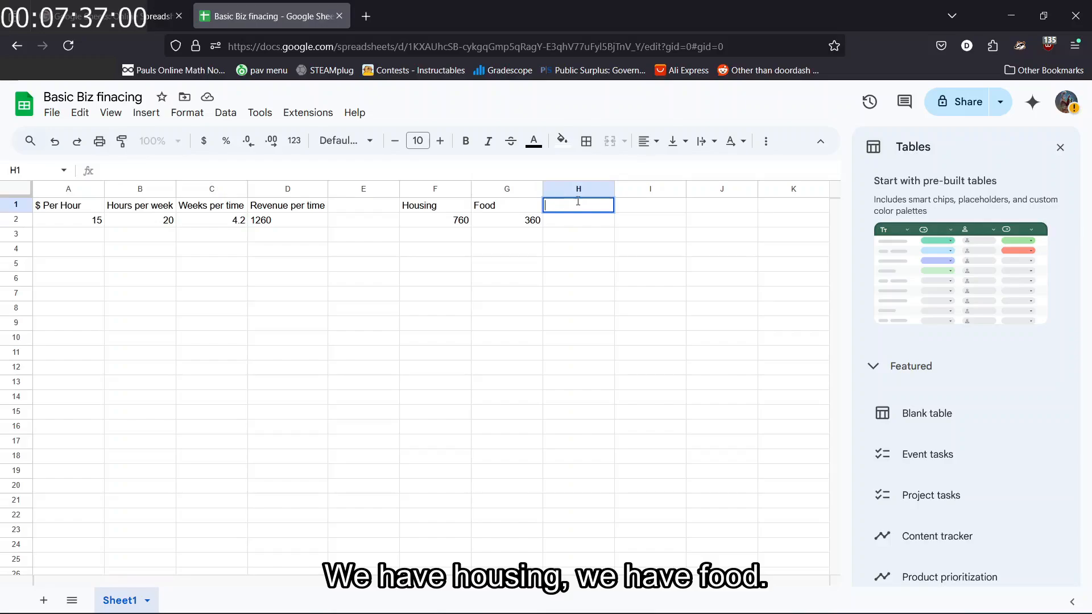
pyautogui.write('Utilities')
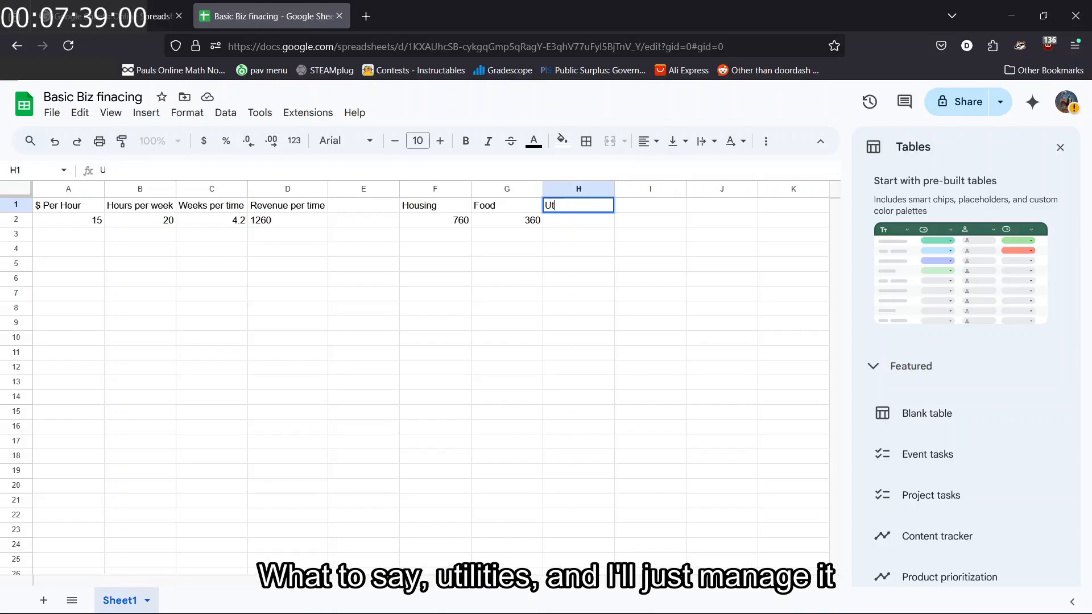
pyautogui.press('Return')
pyautogui.write('300')
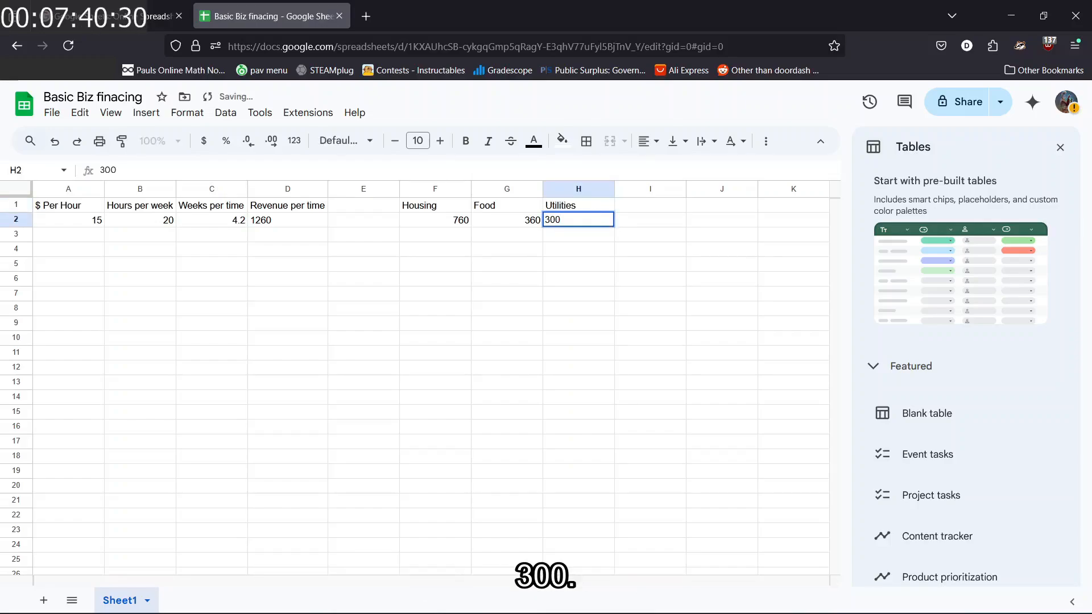
# - Add a "Transportion" cost header in I1 and enter 10 in I2
pyautogui.click(623, 205)
pyautogui.doubleClick(623, 205)
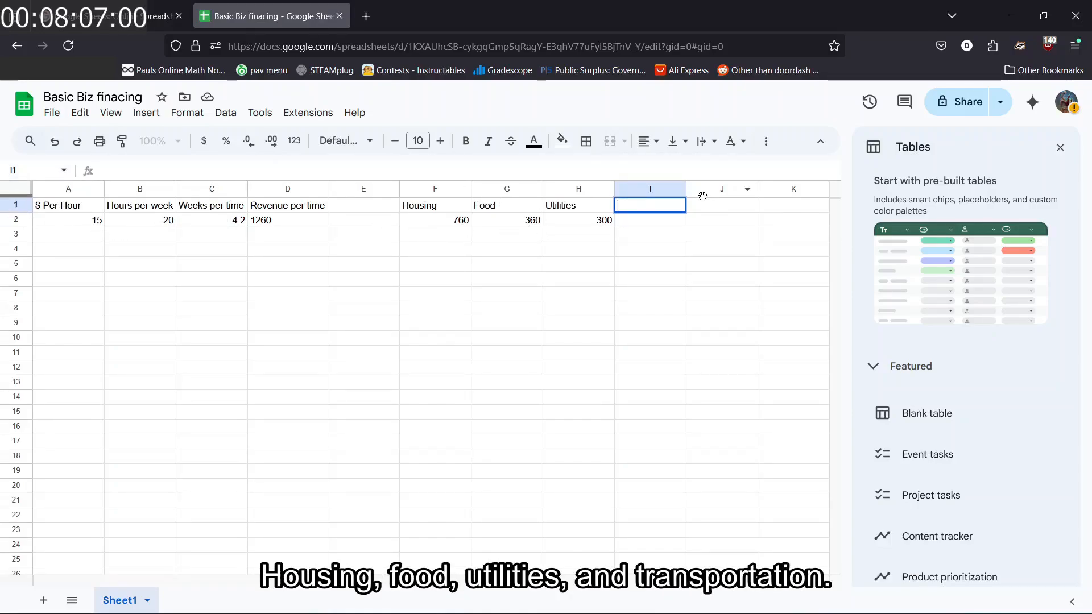
pyautogui.write('Transportai')
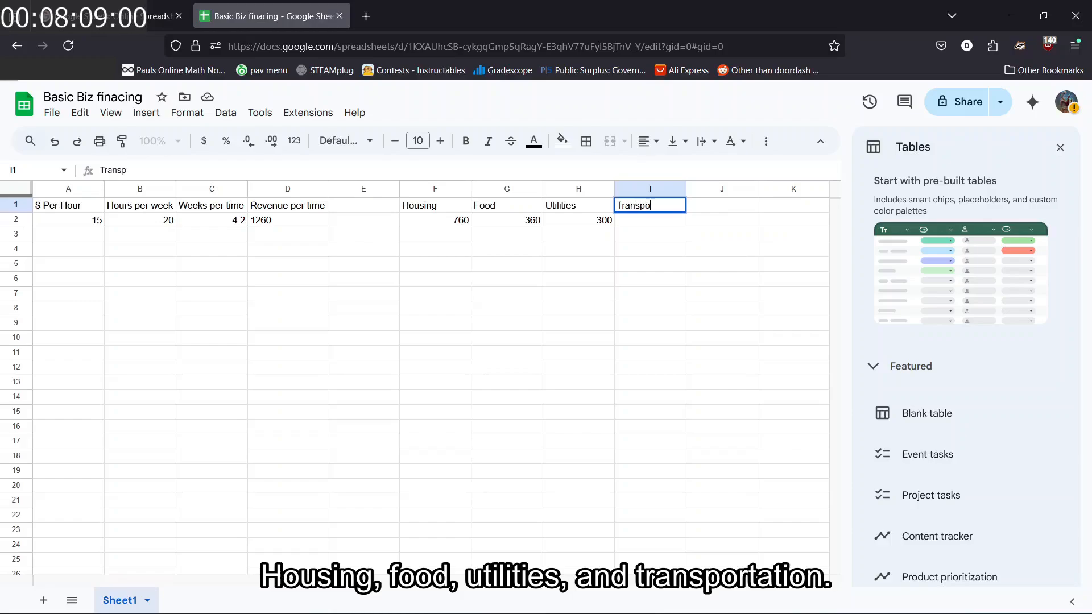
pyautogui.press('BackSpace')
pyautogui.press('BackSpace')
pyautogui.write('ion')
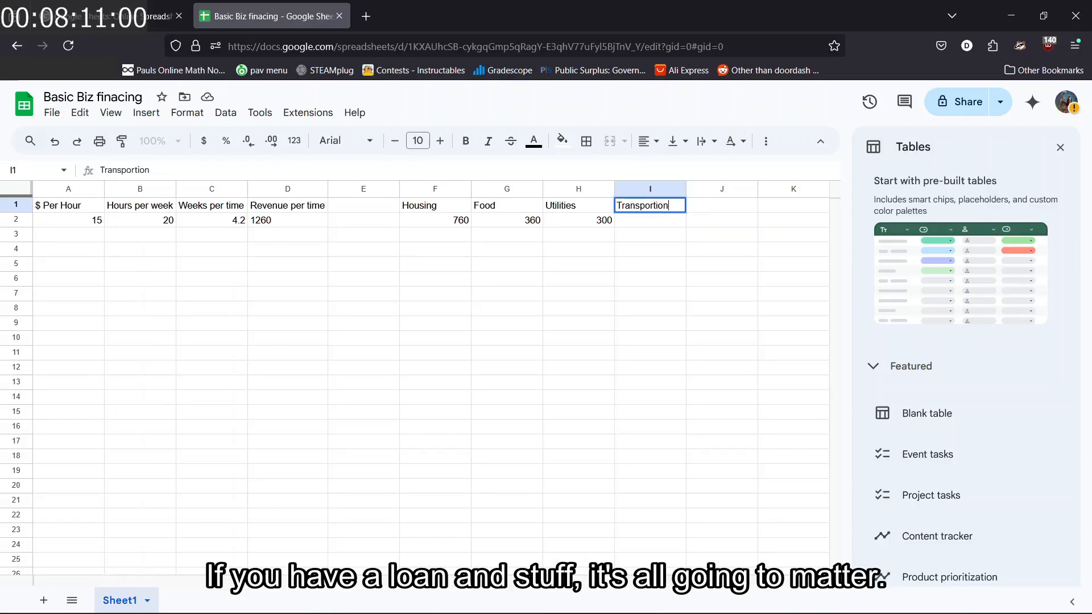
pyautogui.click(672, 222)
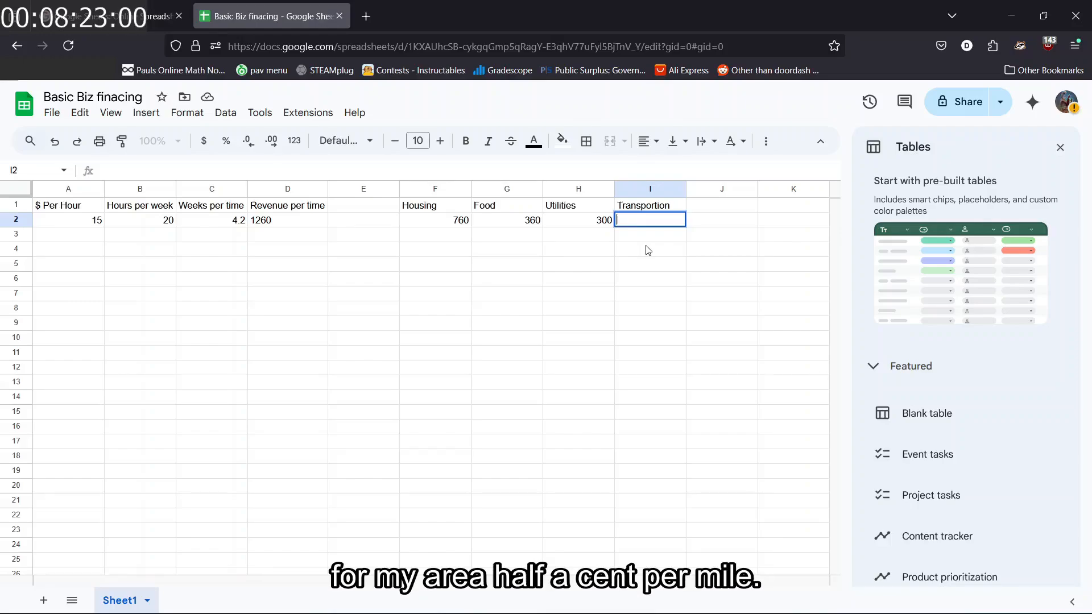
pyautogui.write('10')
# - Add a "Costs" header in J1 for the total of the expenses
pyautogui.click(706, 209)
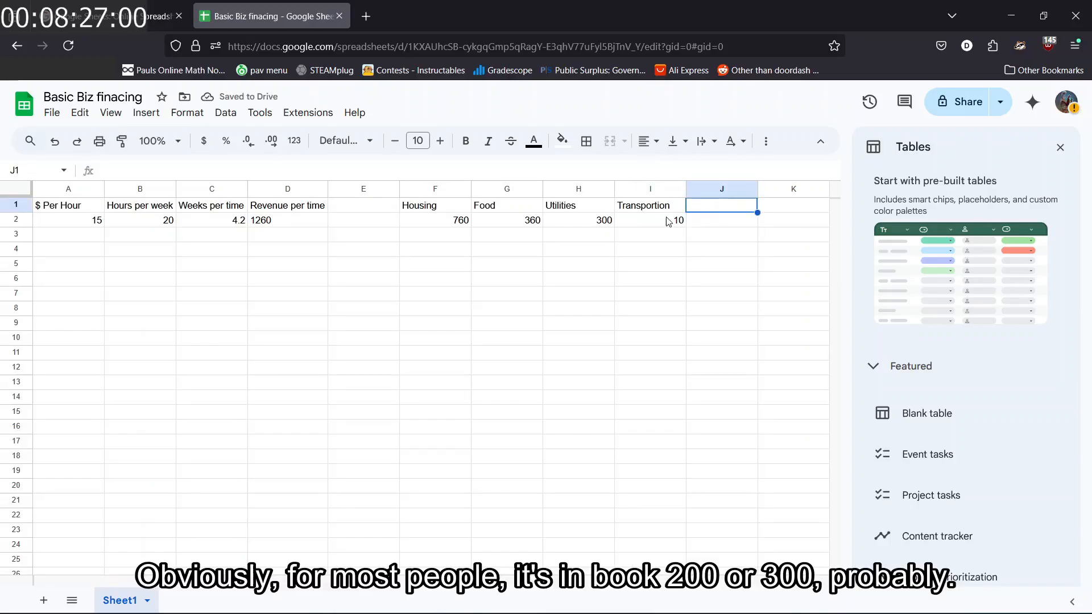
pyautogui.doubleClick(667, 219)
pyautogui.click(695, 219)
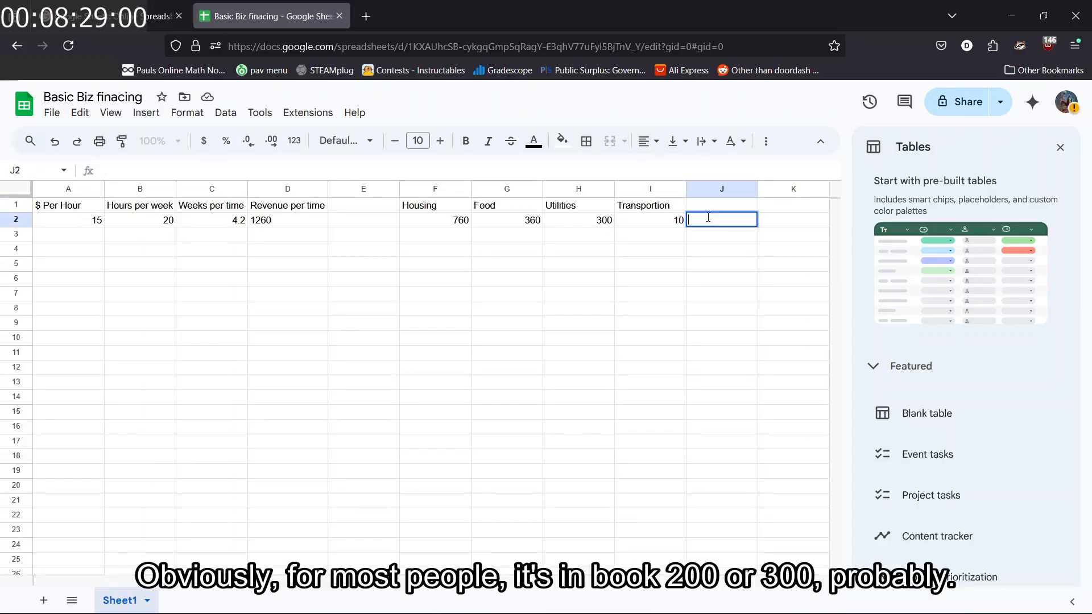
pyautogui.doubleClick(720, 204)
pyautogui.write('Costs')
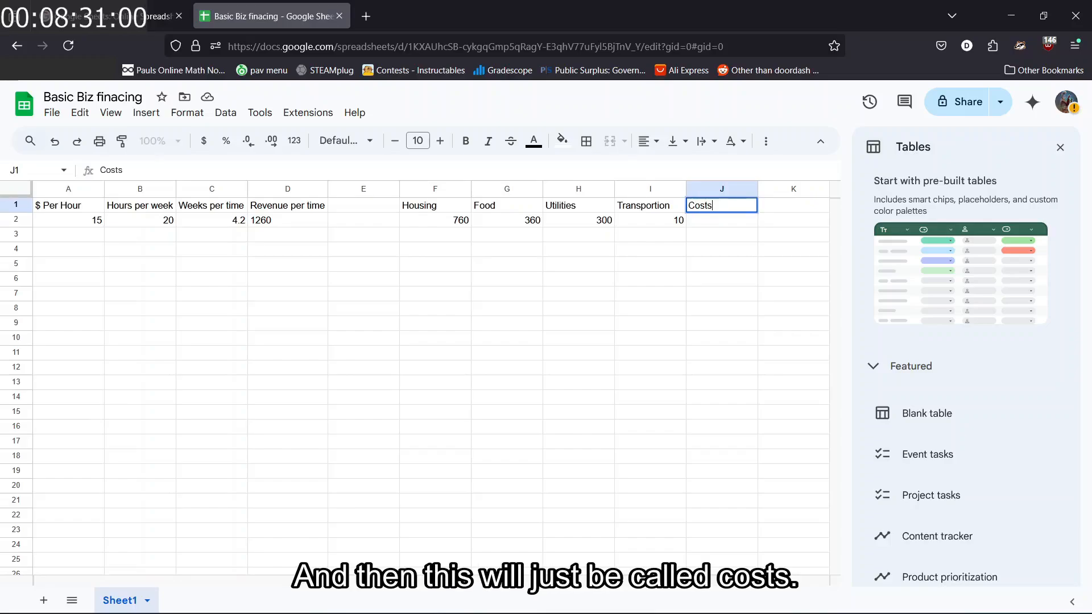
pyautogui.doubleClick(728, 218)
pyautogui.write('=')
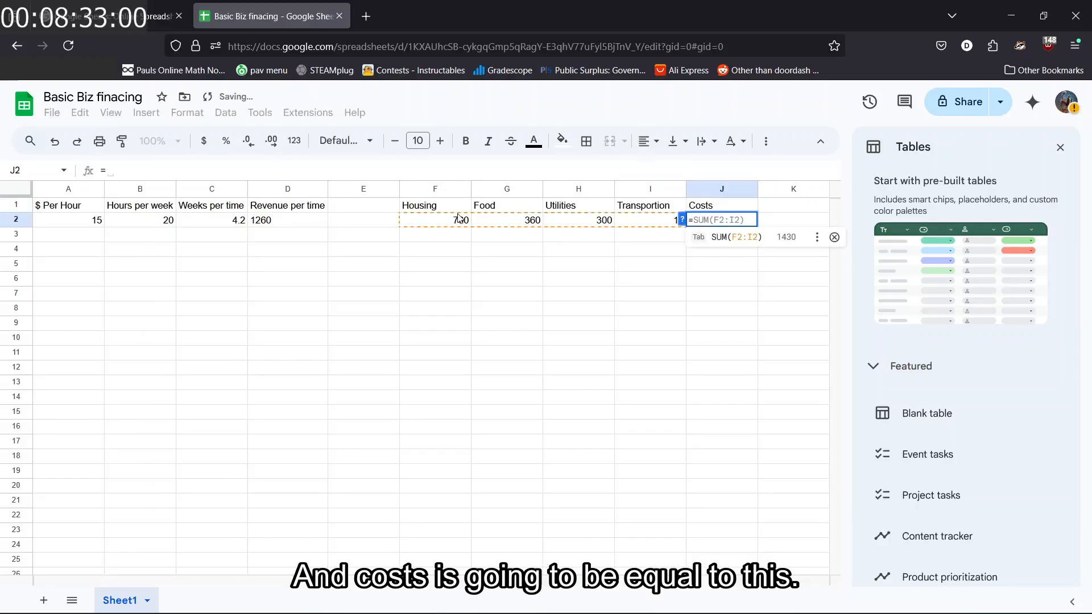
pyautogui.click(457, 219)
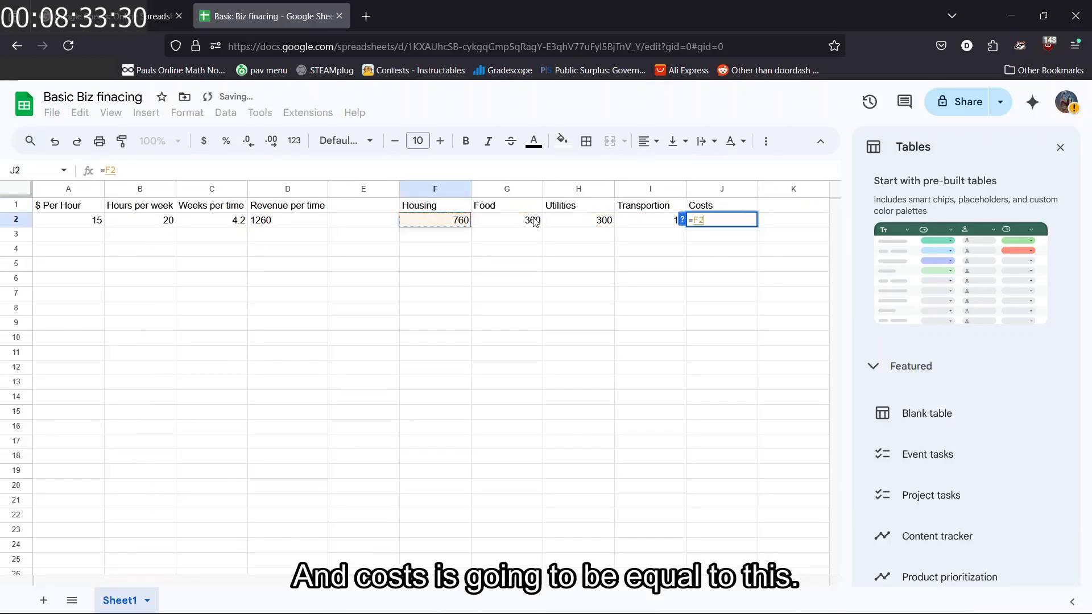
pyautogui.press('Escape')
pyautogui.click(742, 262)
pyautogui.doubleClick(701, 219)
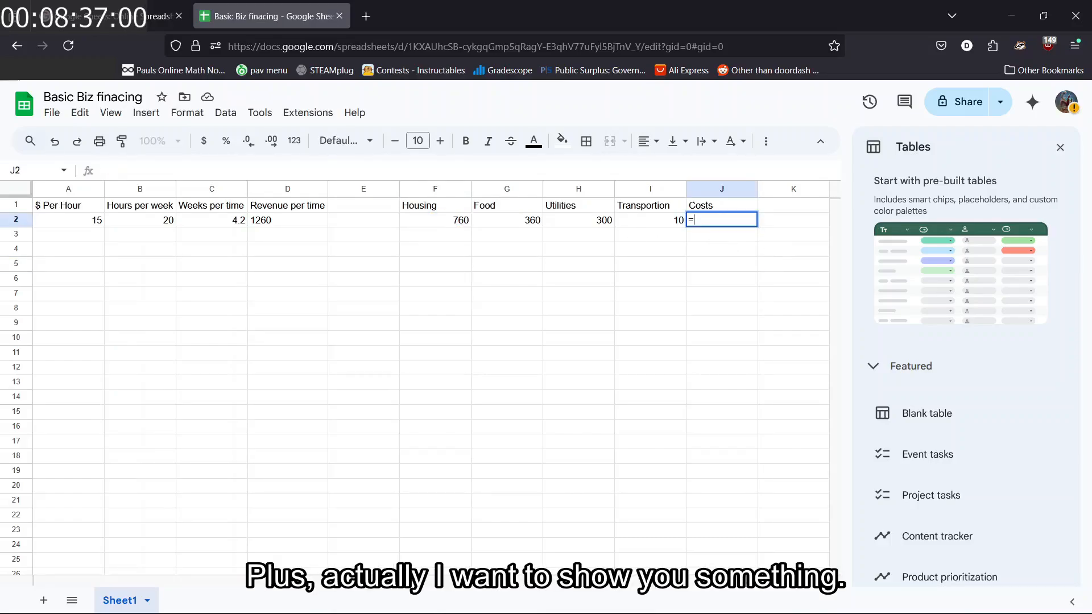
pyautogui.write('=')
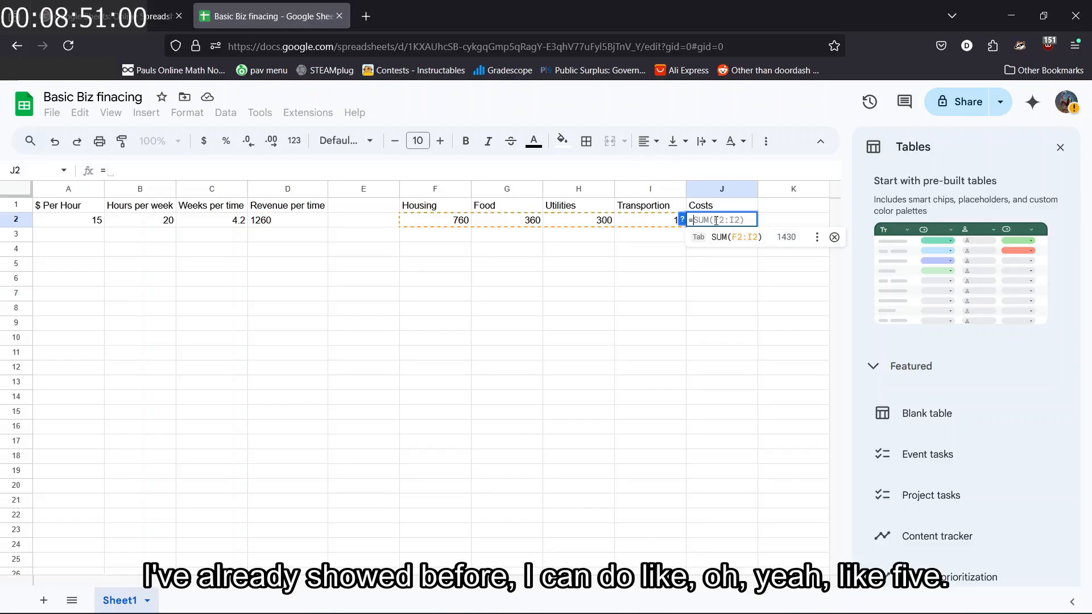
pyautogui.write('5+5')
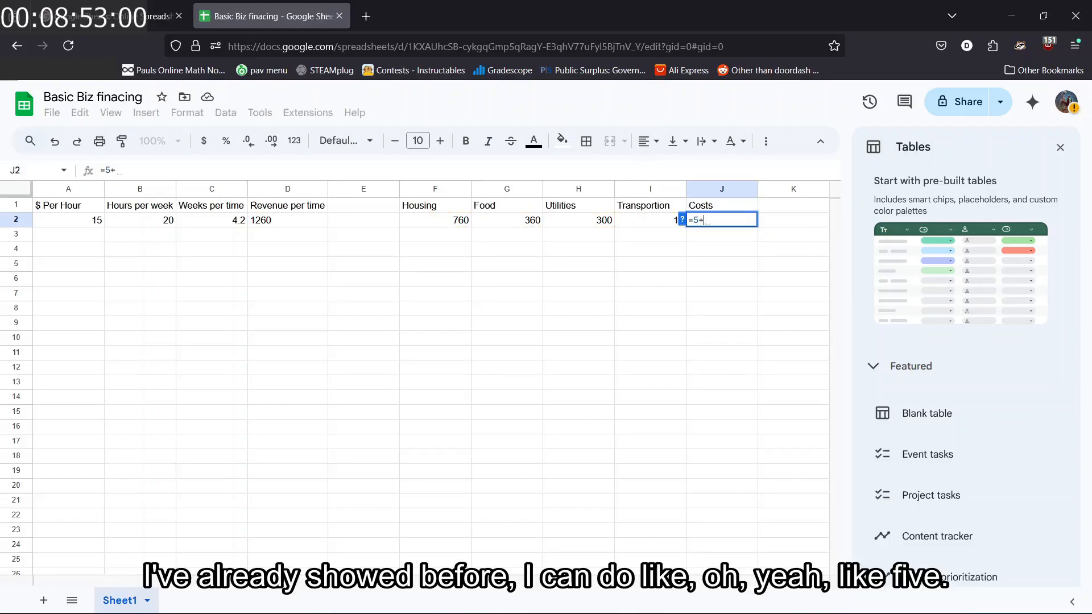
pyautogui.press('BackSpace')
pyautogui.press('BackSpace')
pyautogui.press('BackSpace')
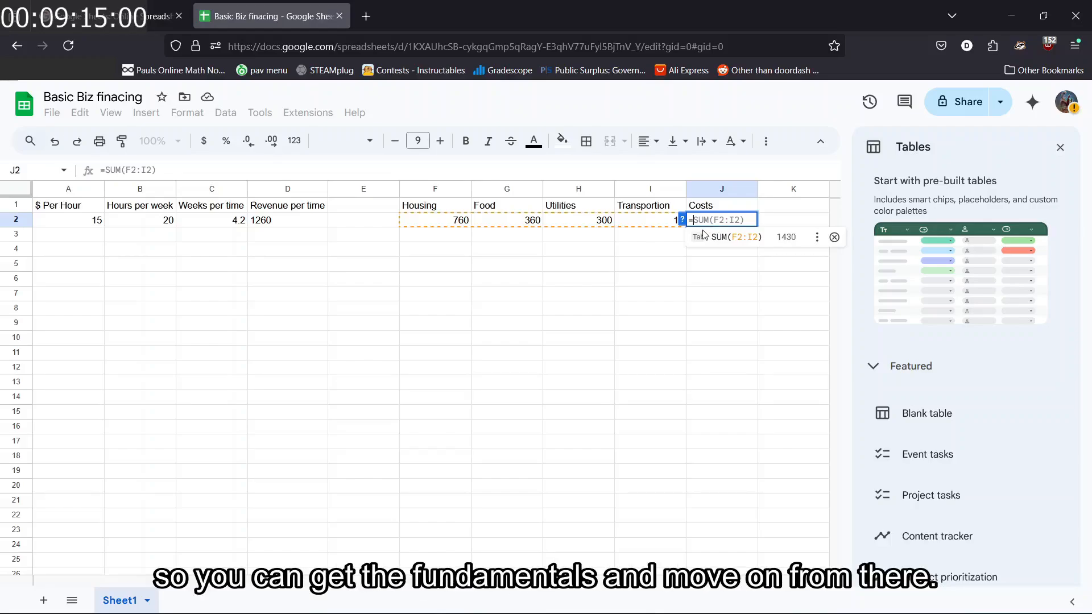
pyautogui.click(459, 222)
pyautogui.write('+')
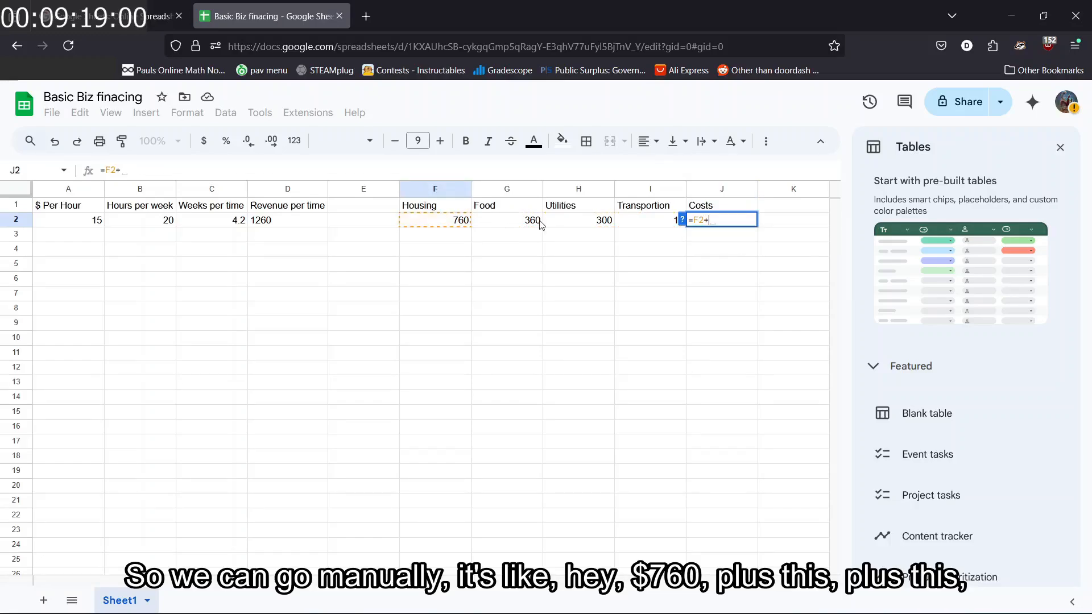
pyautogui.click(524, 224)
pyautogui.write('+')
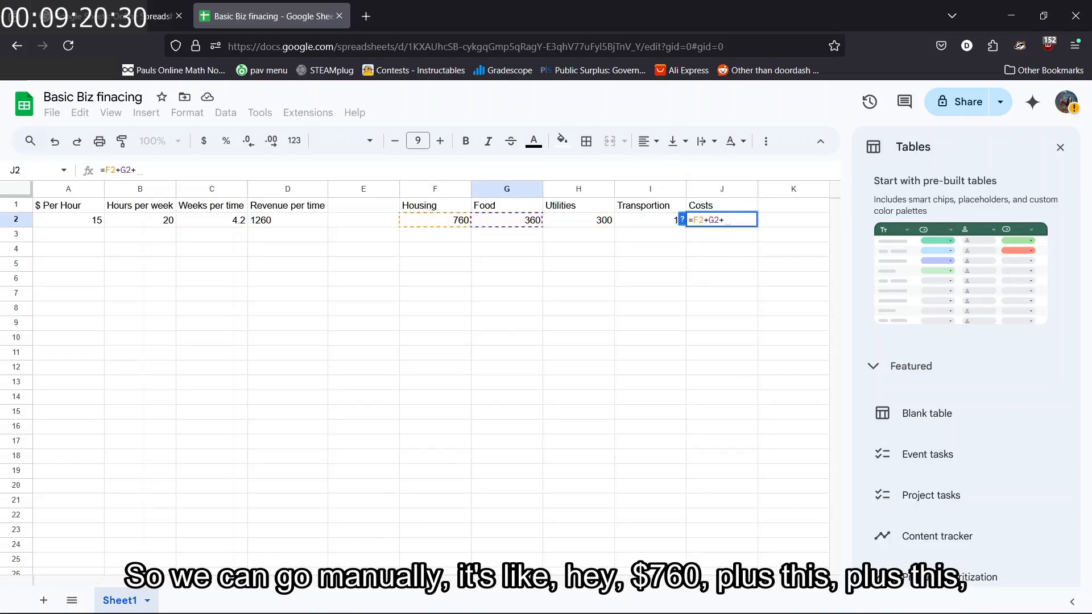
pyautogui.keyDown('shift'); pyautogui.click(595, 225); pyautogui.keyUp('shift')
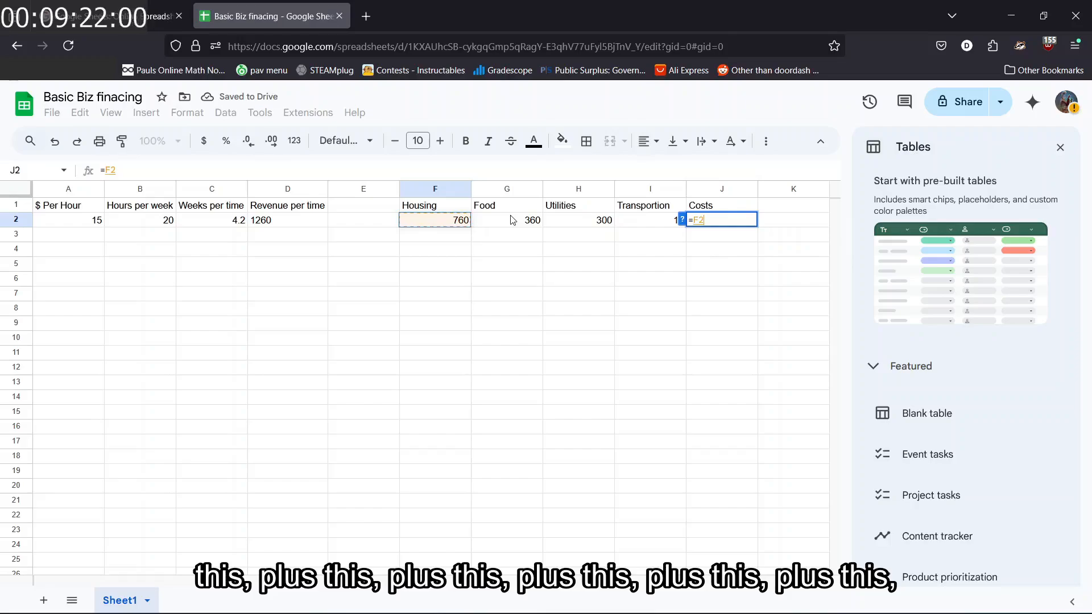
pyautogui.write('+')
pyautogui.click(505, 212)
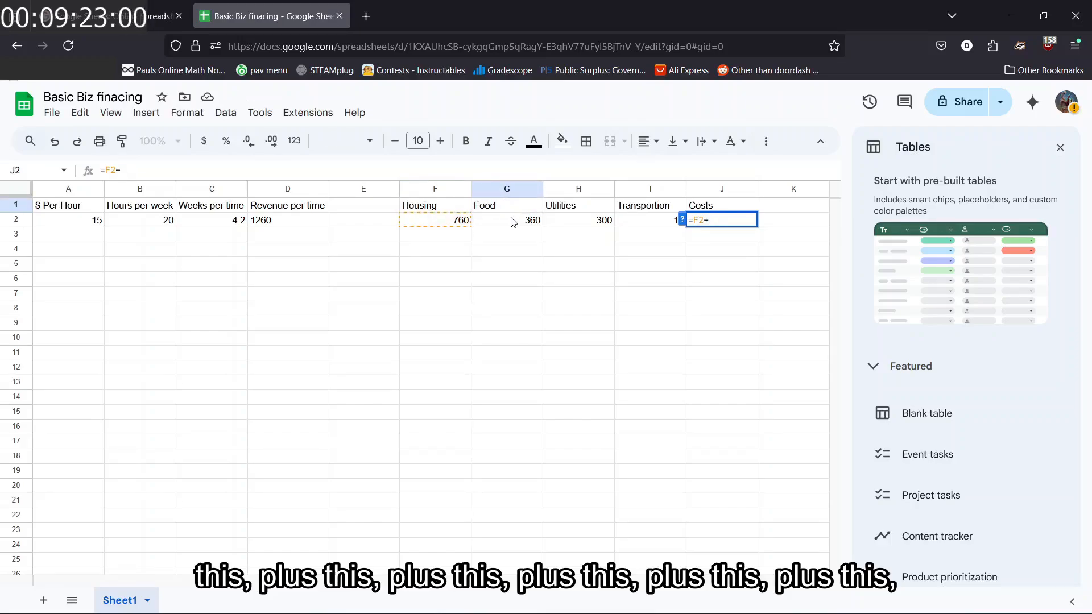
pyautogui.keyDown('shift'); pyautogui.click(514, 227); pyautogui.keyUp('shift')
pyautogui.press('Escape')
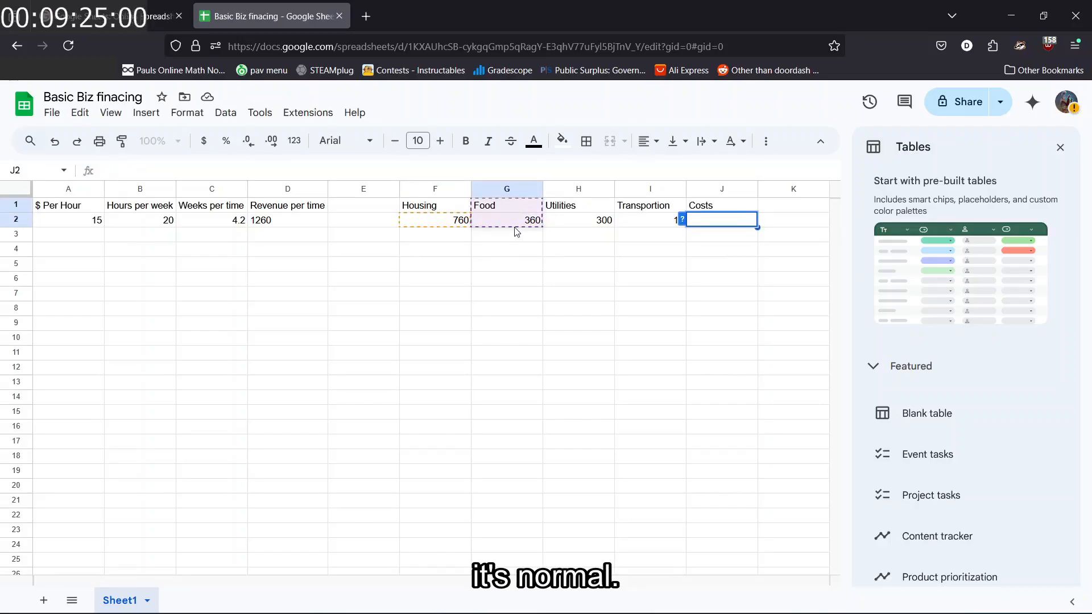
pyautogui.click(514, 227)
# - Total the housing, food, utilities and transportation costs in J2 with the formula =F2+G2+H2+I2
pyautogui.click(705, 223)
pyautogui.write('=')
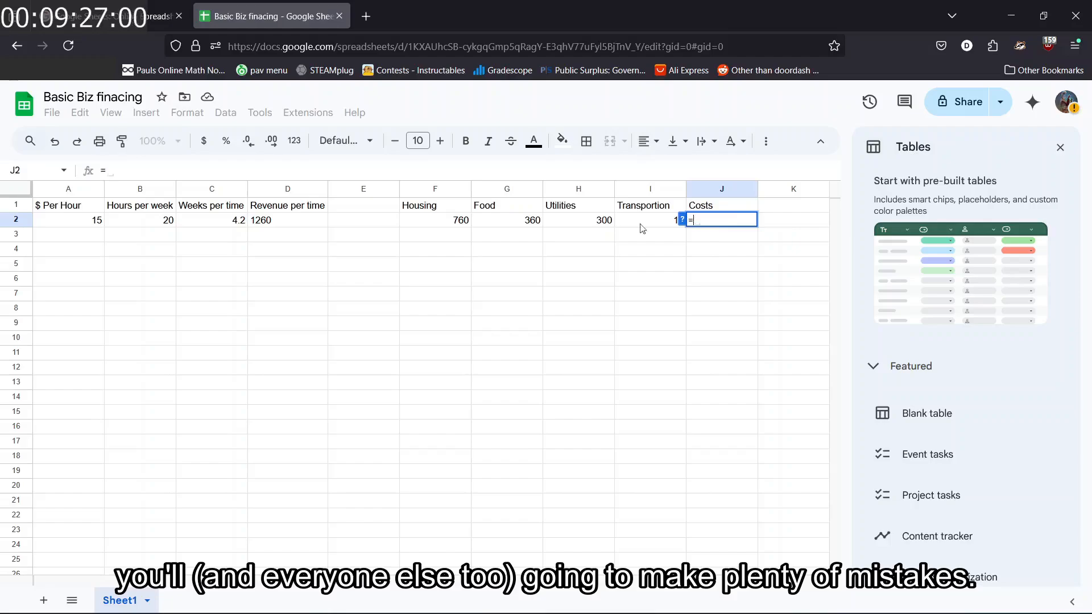
pyautogui.click(443, 220)
pyautogui.write('+')
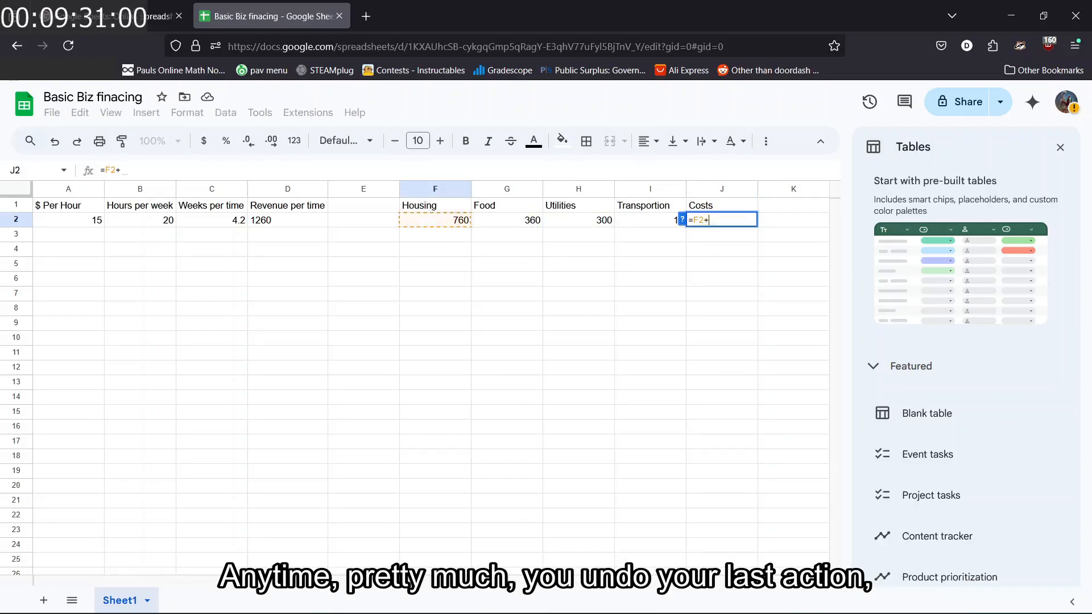
pyautogui.click(507, 221)
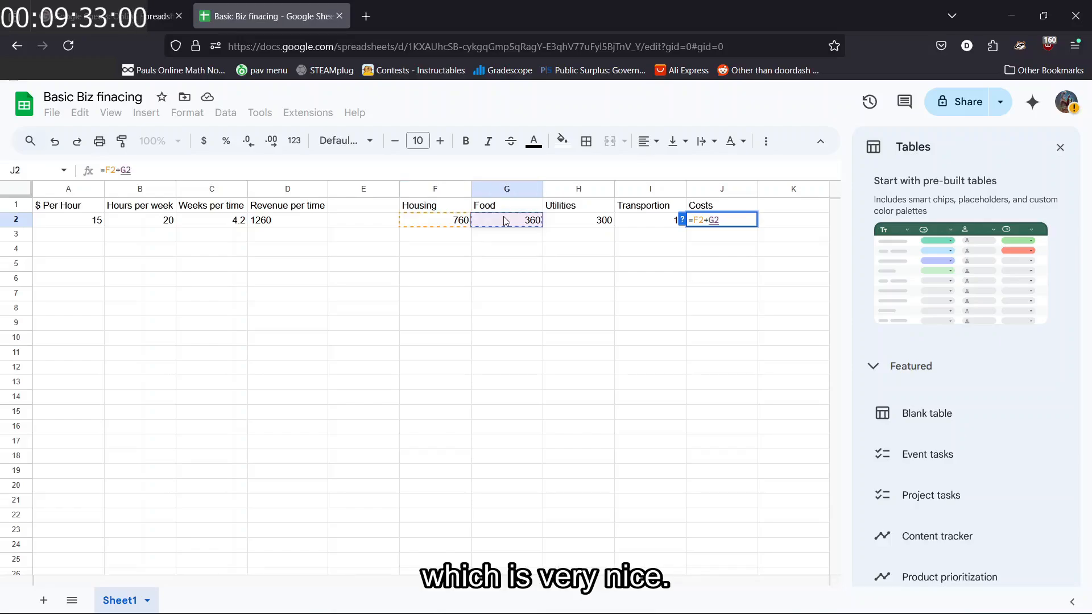
pyautogui.write('+')
pyautogui.click(580, 221)
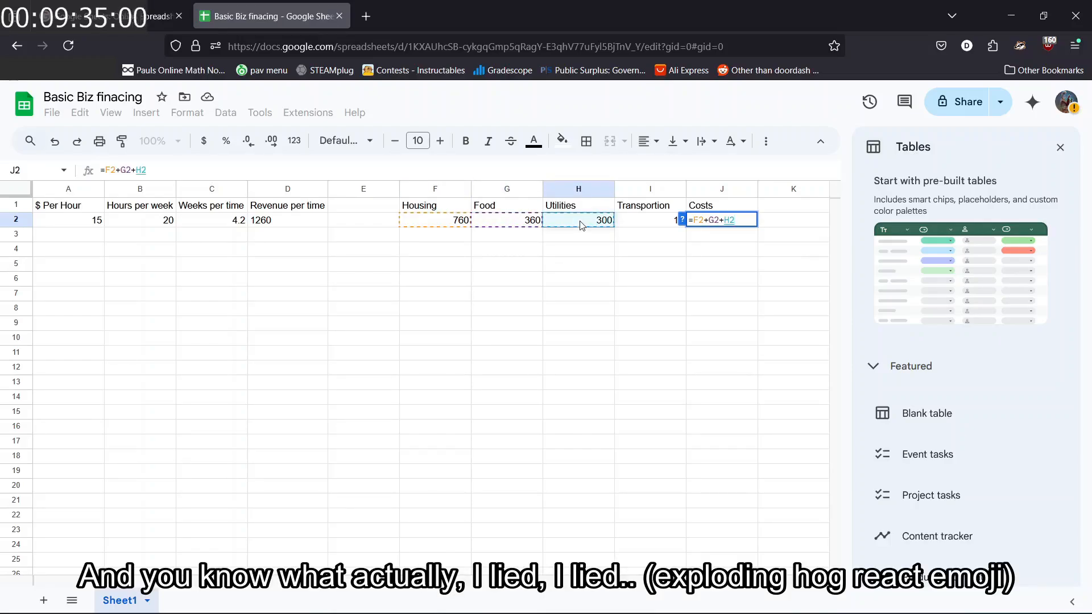
pyautogui.write('+')
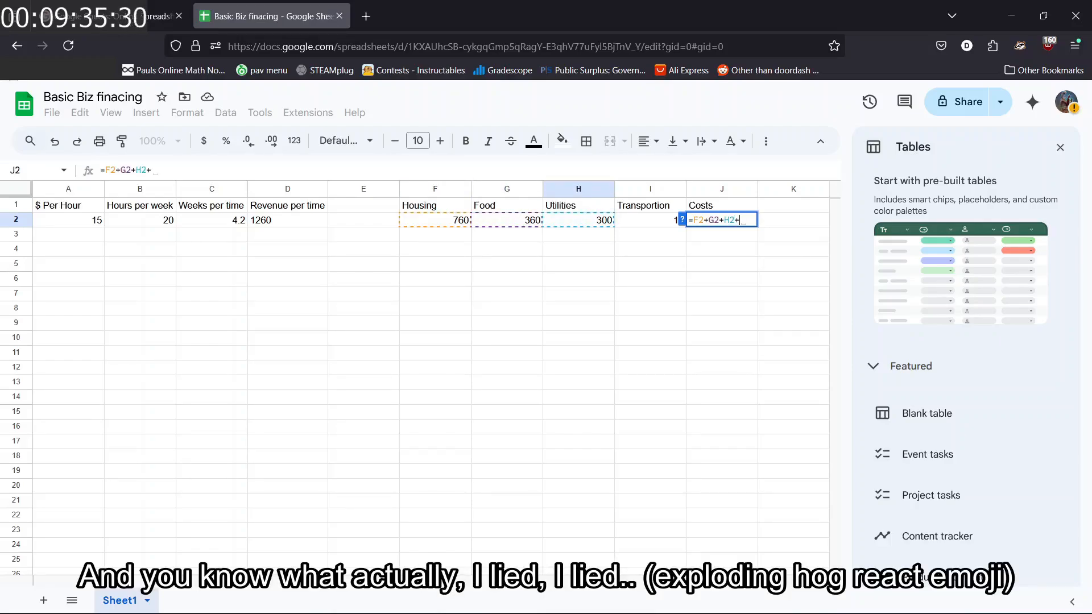
pyautogui.click(635, 224)
pyautogui.press('Return')
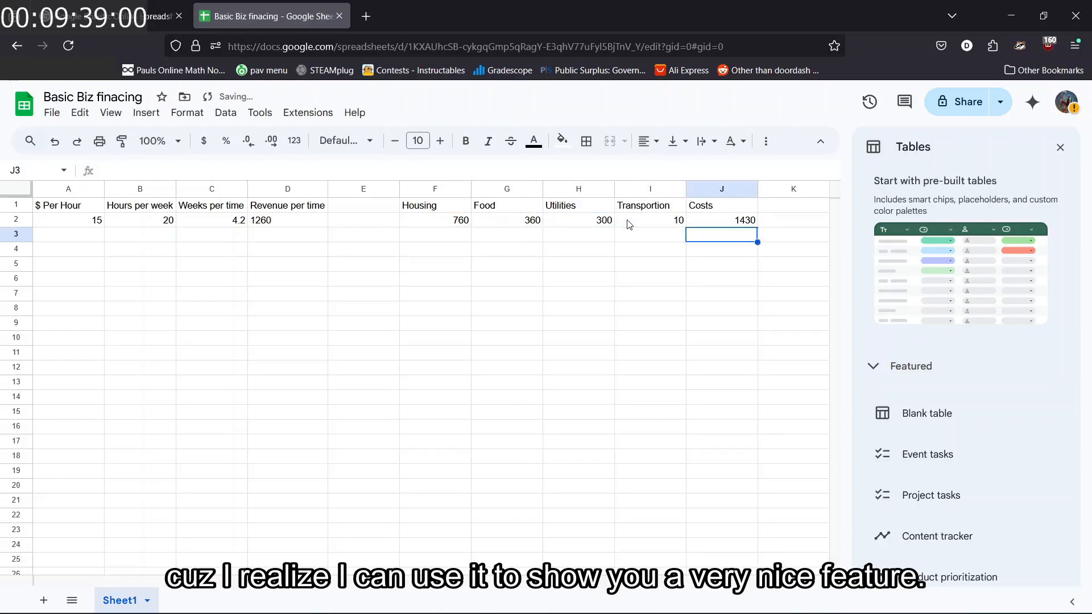
# - Format the housing through total costs values in F2:J2 as currency
pyautogui.click(714, 249)
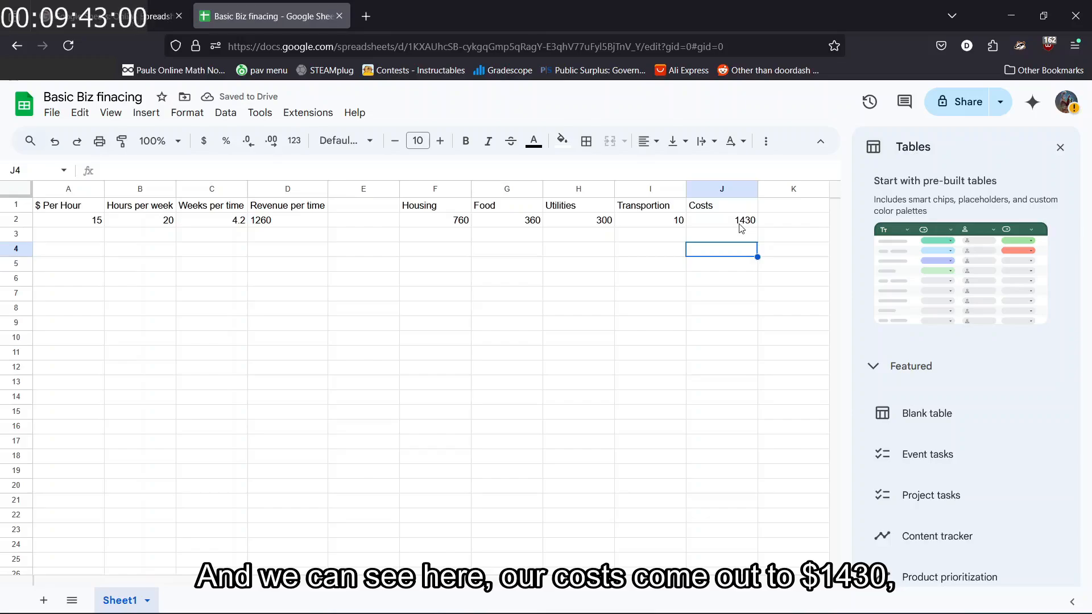
pyautogui.click(742, 224)
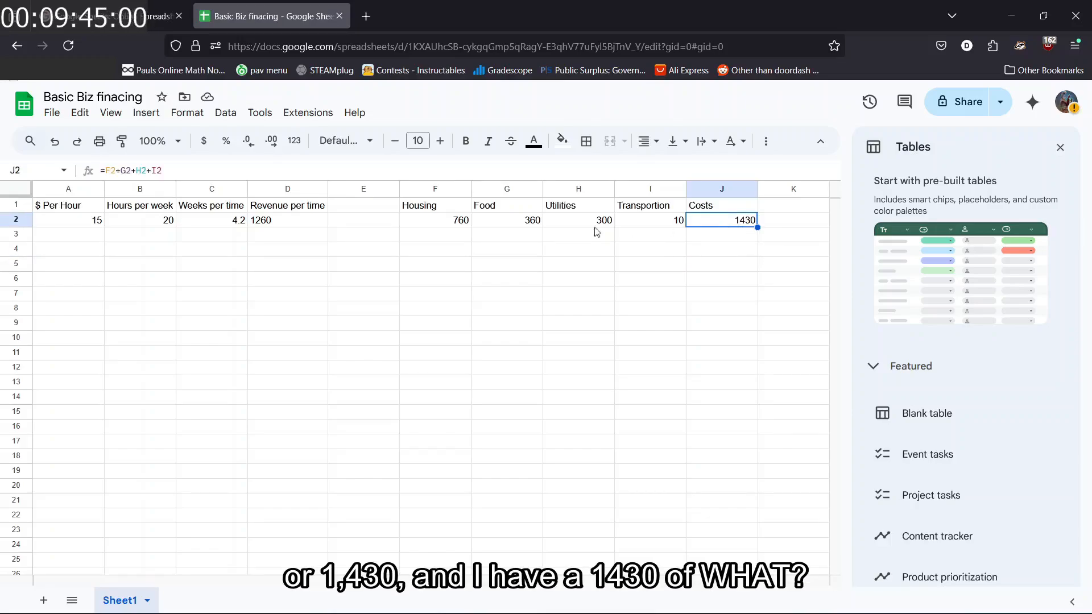
pyautogui.keyDown('shift'); pyautogui.click(445, 223); pyautogui.keyUp('shift')
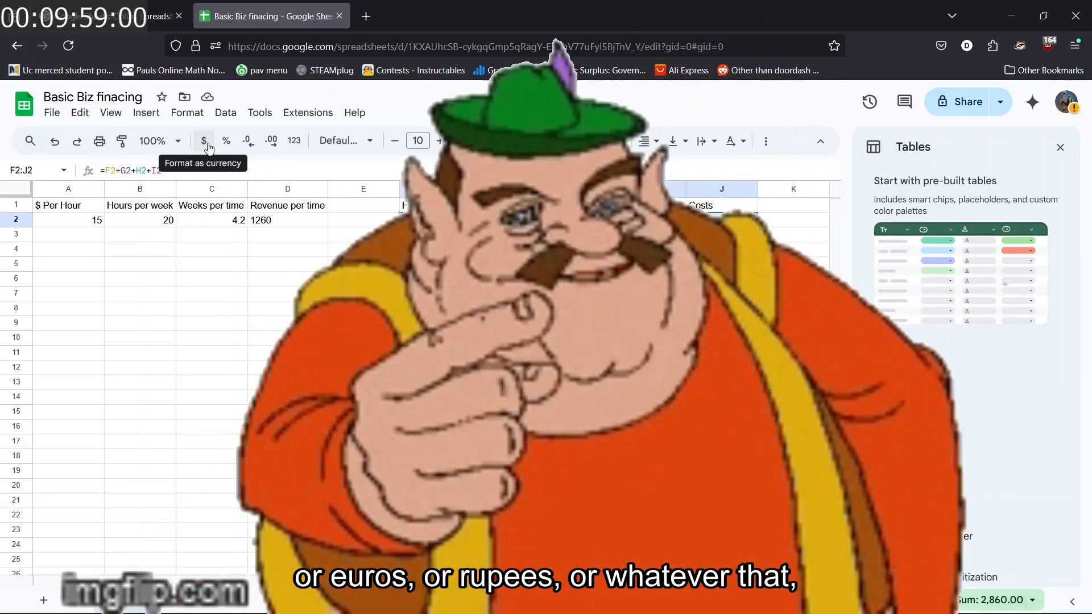
pyautogui.click(207, 143)
pyautogui.click(476, 239)
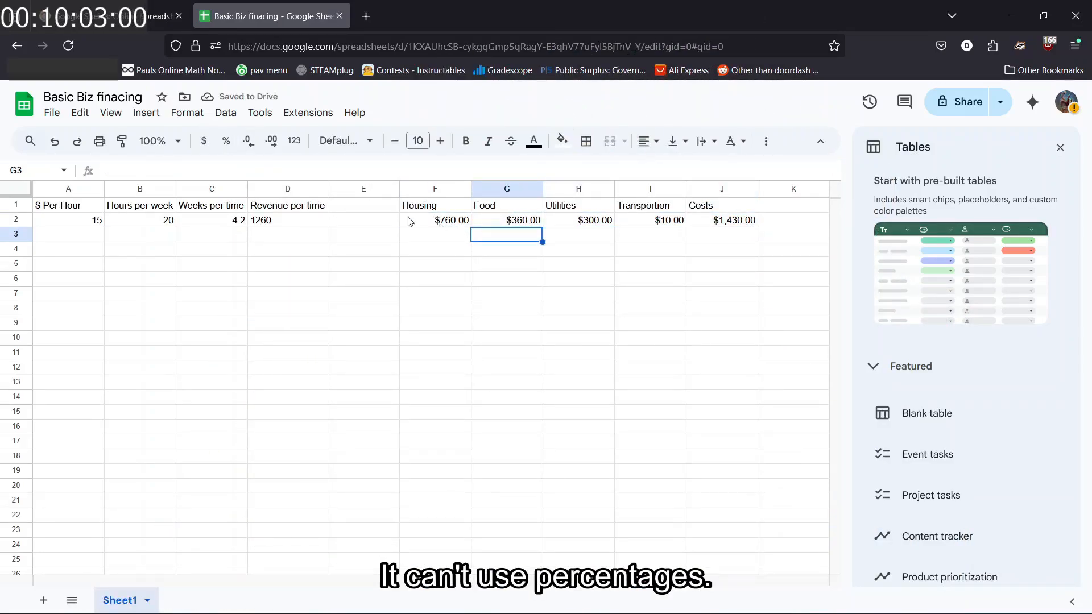
# - Try the percent format on the housing cost in F2 and return the cell to currency
pyautogui.click(458, 224)
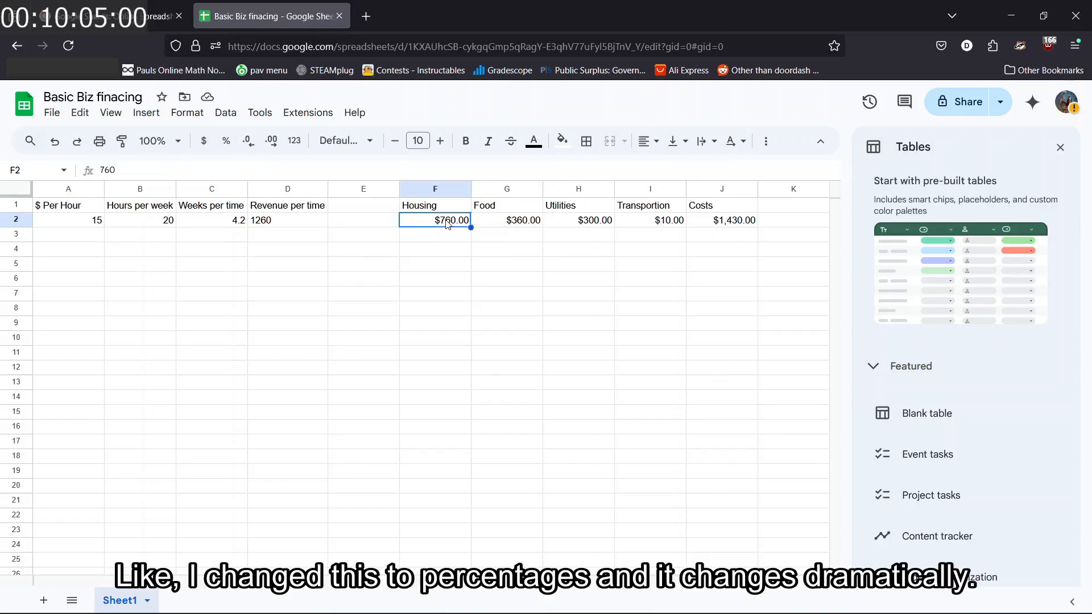
pyautogui.click(226, 140)
pyautogui.click(204, 141)
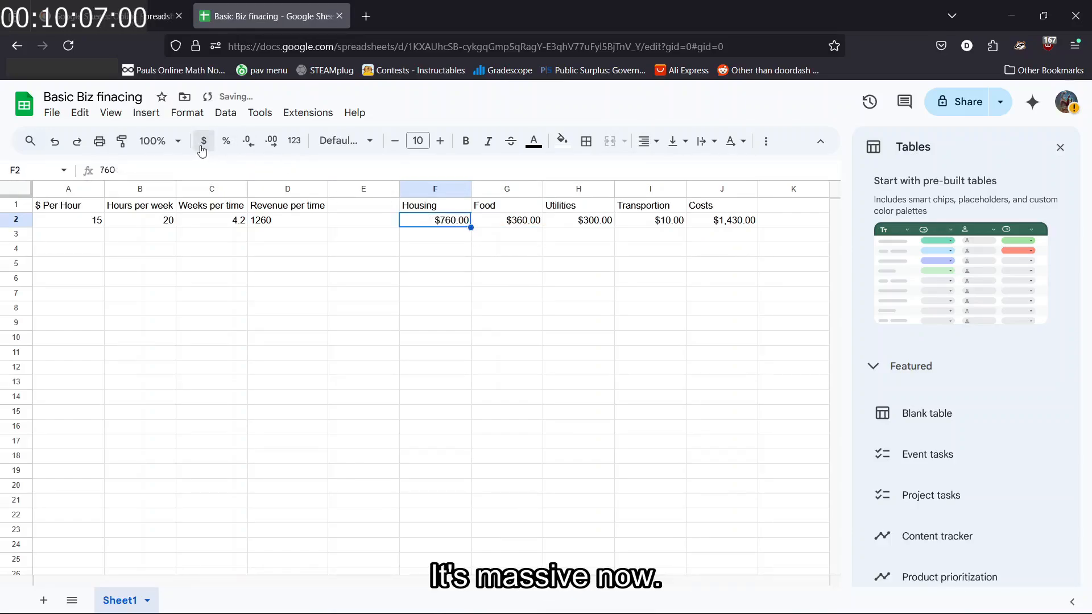
pyautogui.doubleClick(722, 222)
pyautogui.click(712, 251)
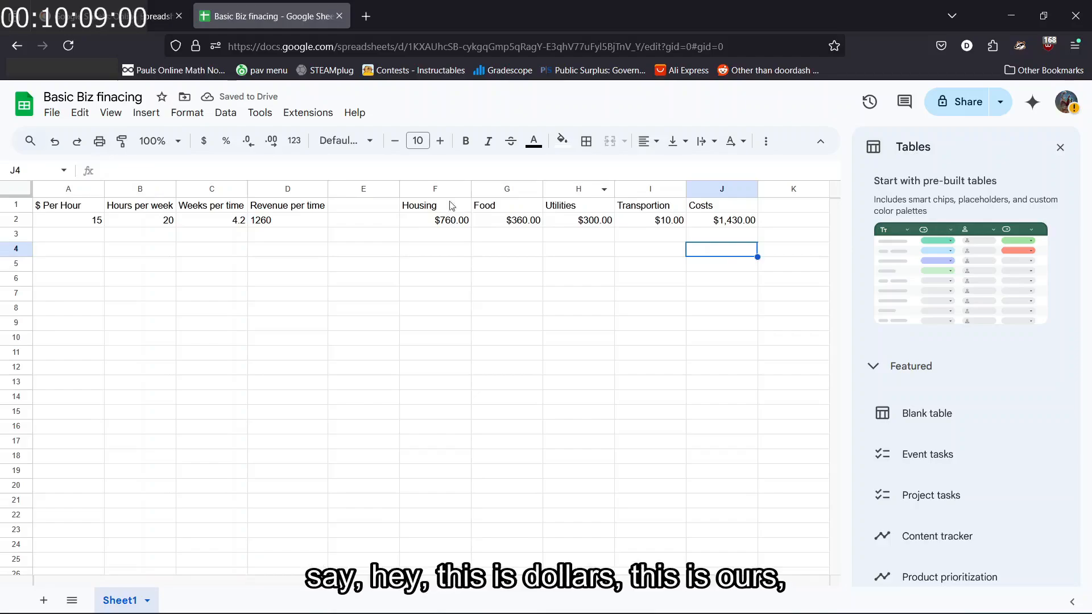
# - Format the revenue in D2 and the hourly pay in A2 as currency
pyautogui.click(277, 223)
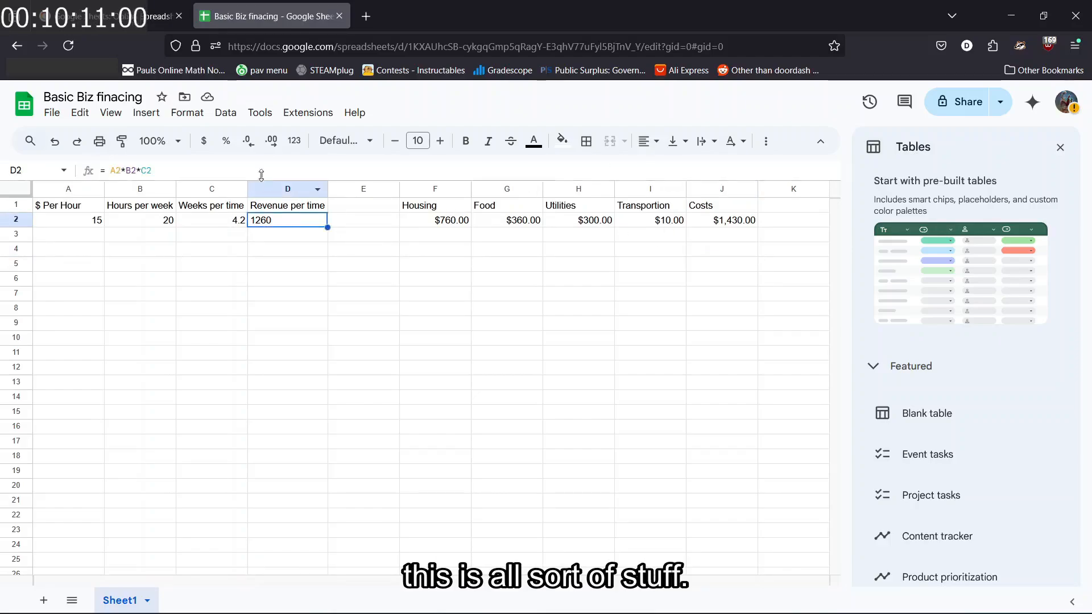
pyautogui.click(203, 141)
pyautogui.click(364, 318)
pyautogui.click(85, 221)
pyautogui.click(203, 140)
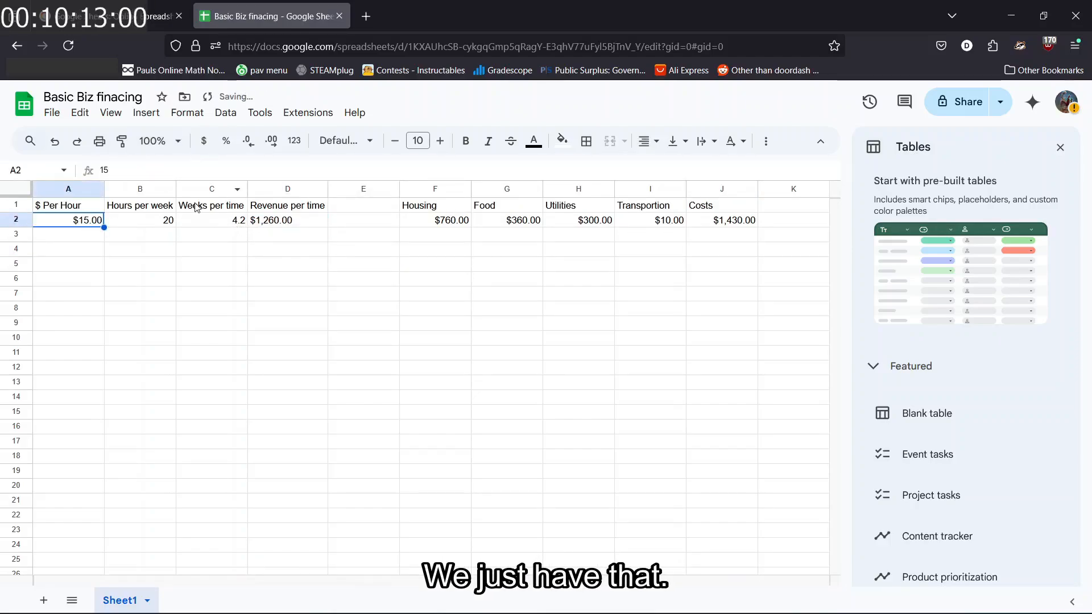
pyautogui.click(697, 266)
# - Clear the addition formula from the total costs cell J2 and begin a =SUM function there
pyautogui.tripleClick(718, 225)
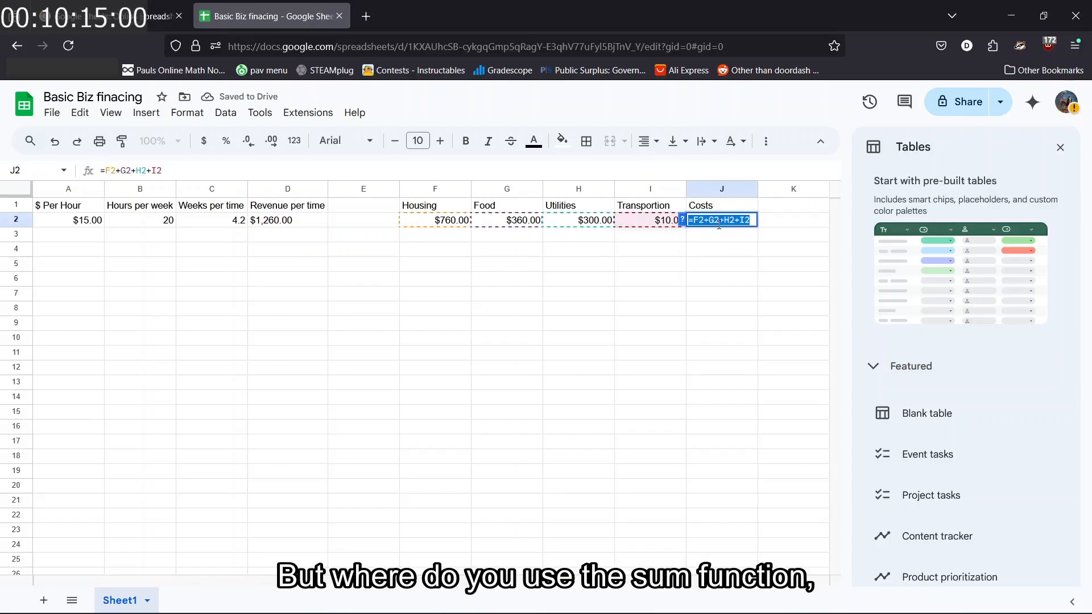
pyautogui.press('BackSpace')
pyautogui.write('SU')
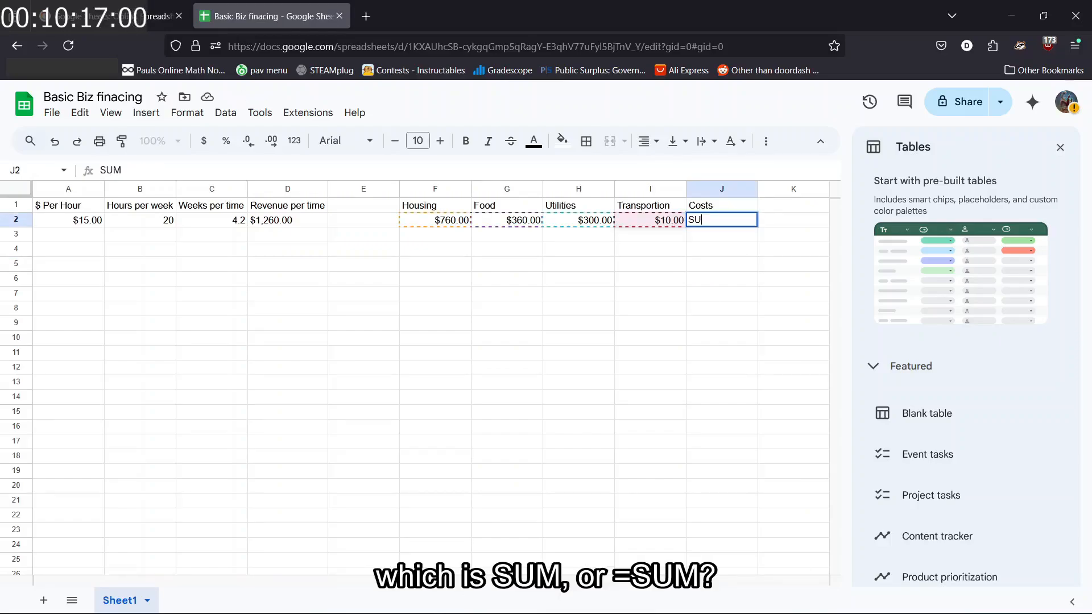
pyautogui.press('BackSpace')
pyautogui.press('BackSpace')
pyautogui.write('=SUM')
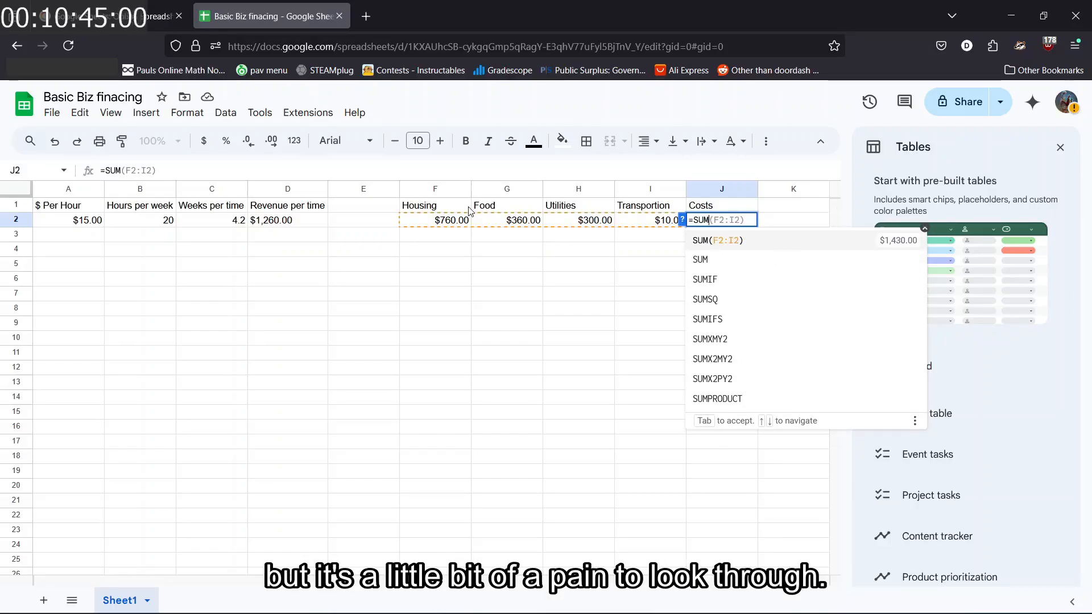
# - Complete the SUM function in J2 with the cost range F2:I2
pyautogui.write('(F2')
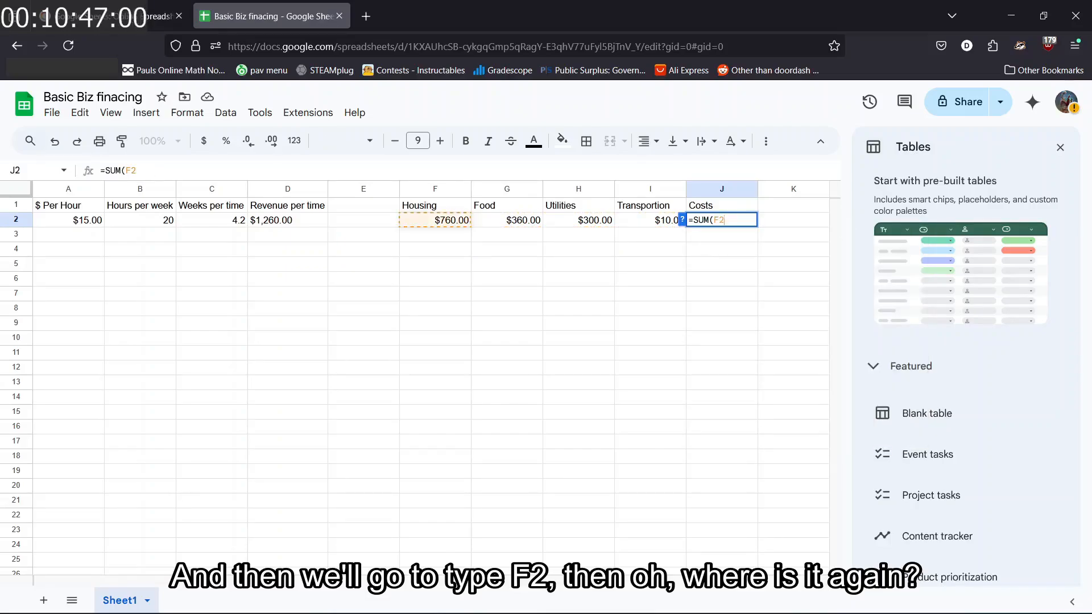
pyautogui.write(':I')
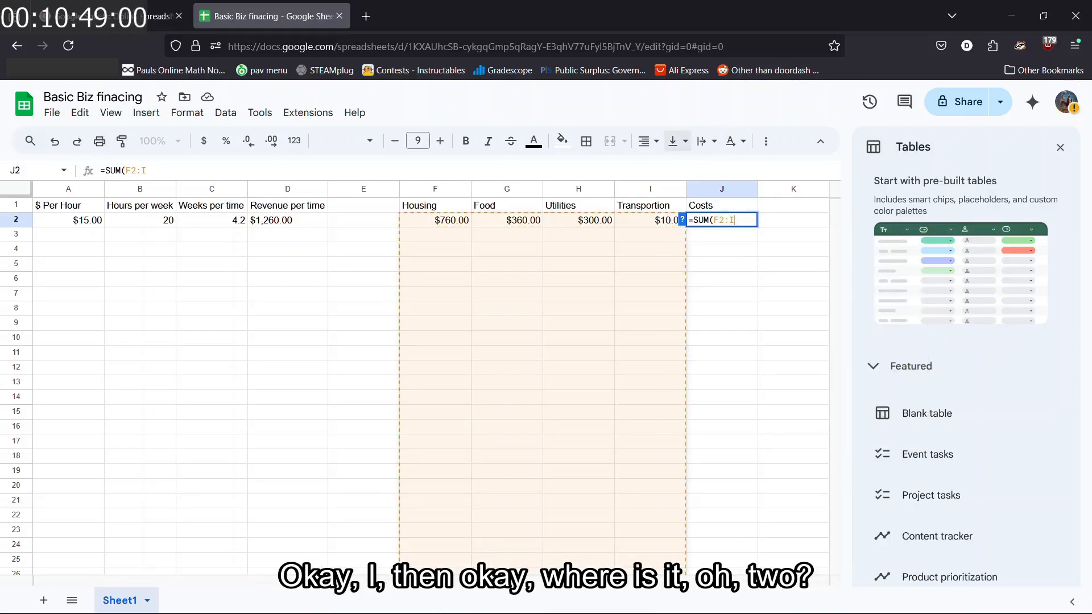
pyautogui.press('BackSpace')
pyautogui.press('BackSpace')
pyautogui.press('BackSpace')
pyautogui.press('BackSpace')
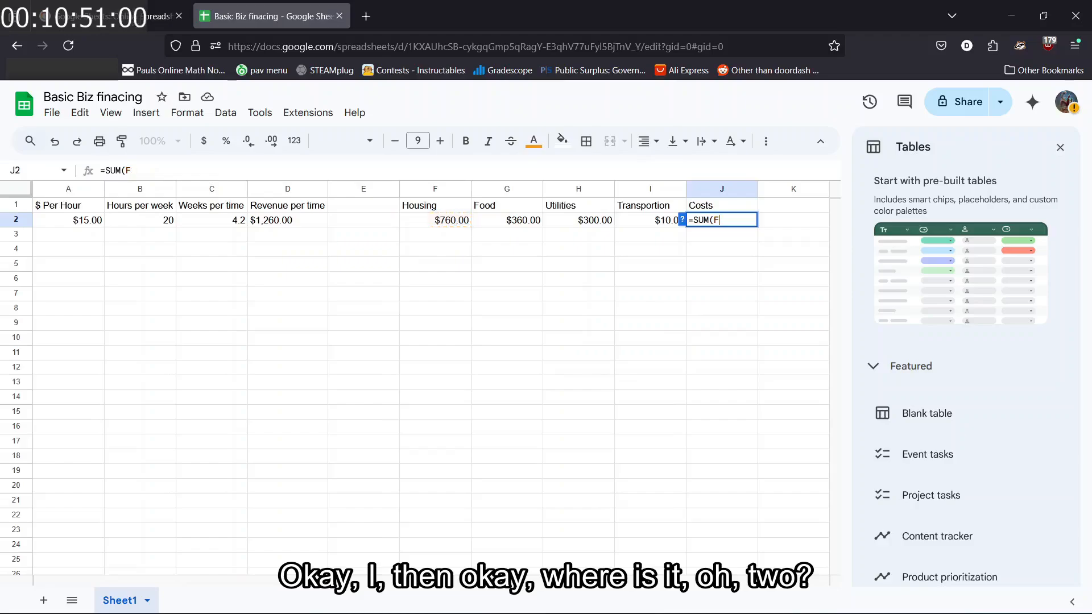
pyautogui.click(452, 222)
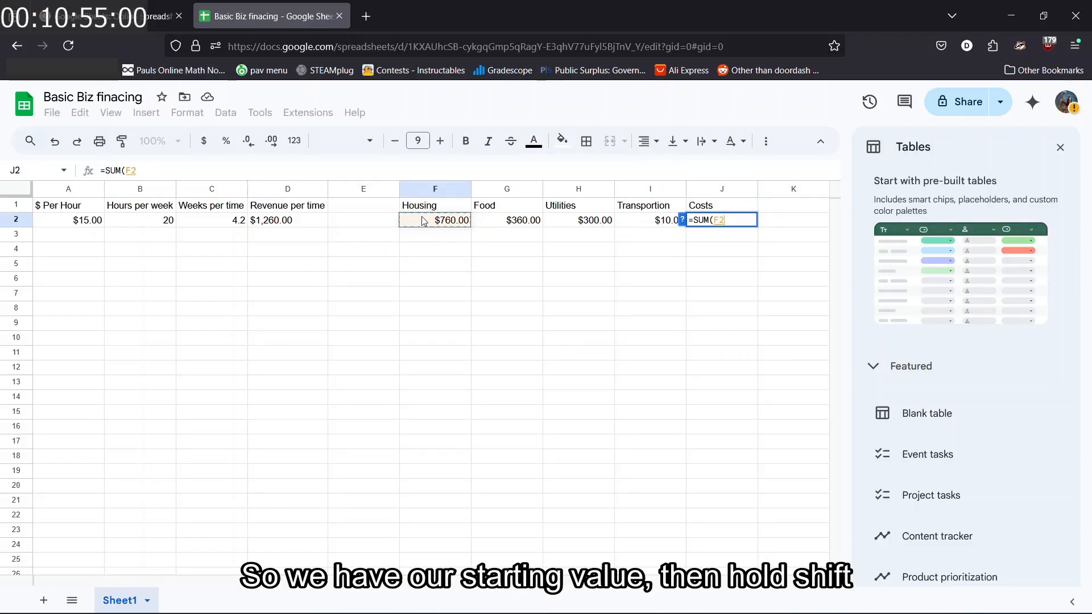
pyautogui.keyDown('shift'); pyautogui.click(664, 223); pyautogui.keyUp('shift')
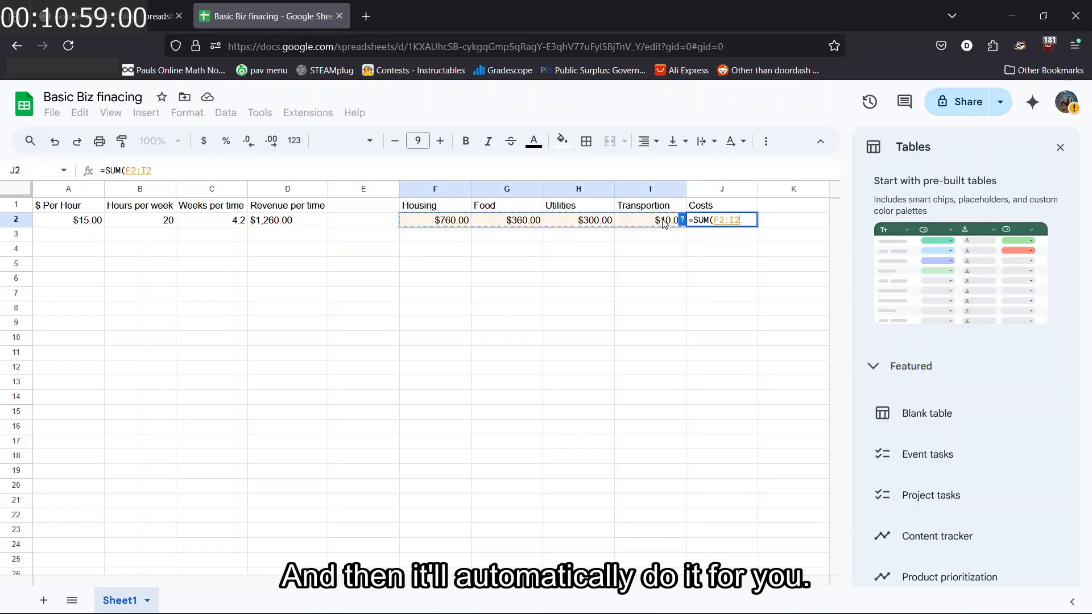
pyautogui.click(462, 223)
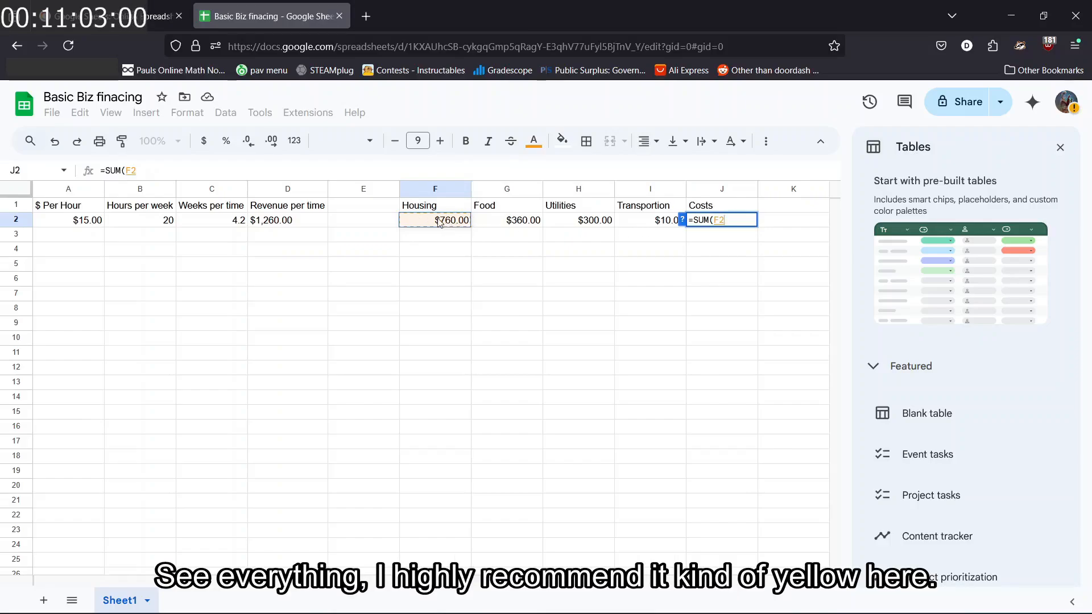
pyautogui.keyDown('shift'); pyautogui.click(638, 221); pyautogui.keyUp('shift')
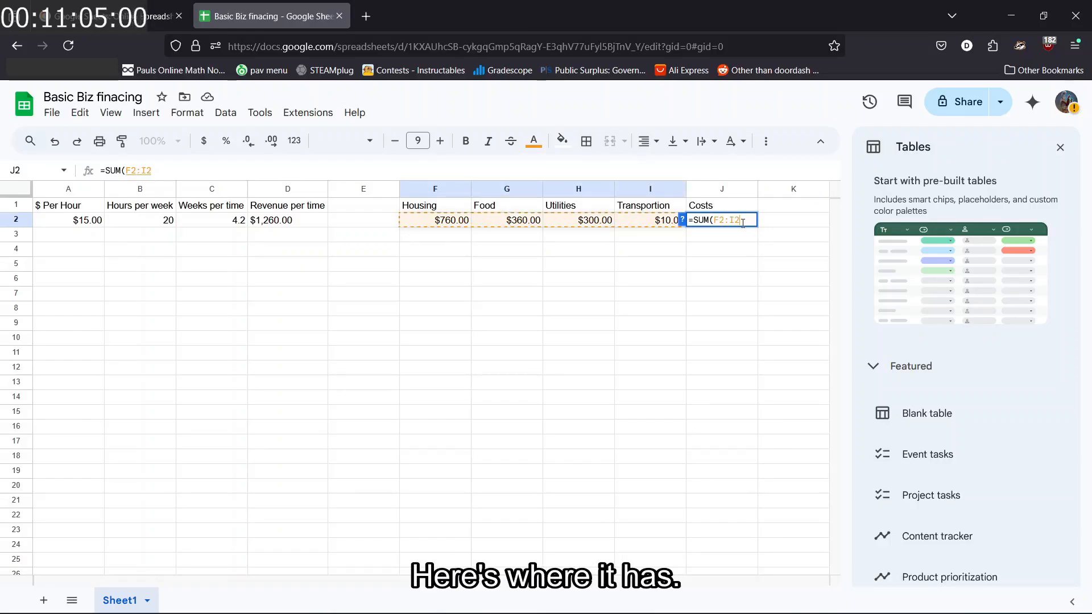
pyautogui.press('Return')
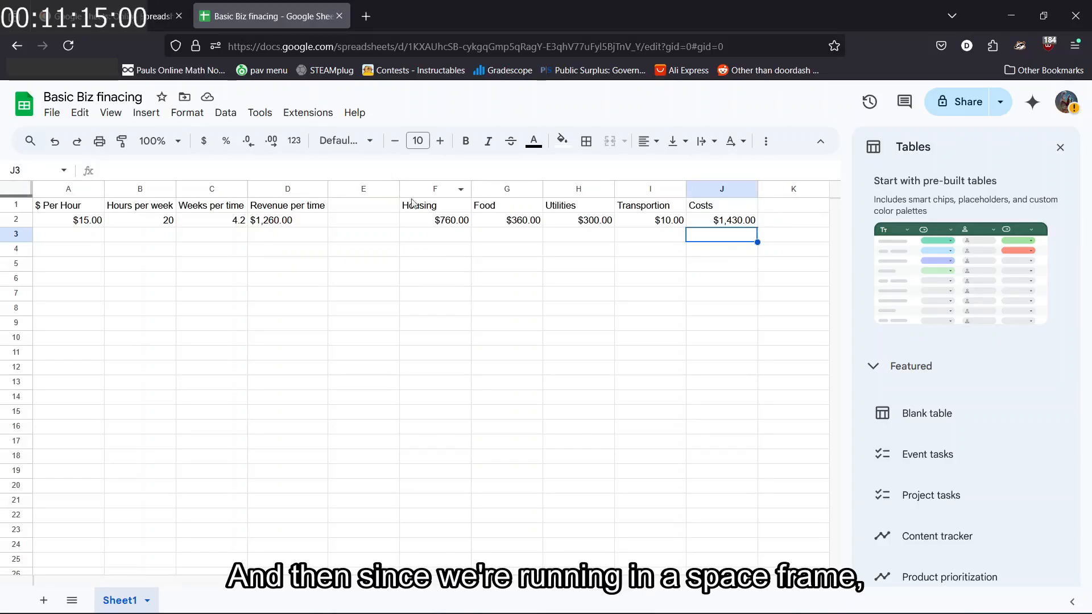
# - Add a "Profit" header in K1
pyautogui.click(358, 358)
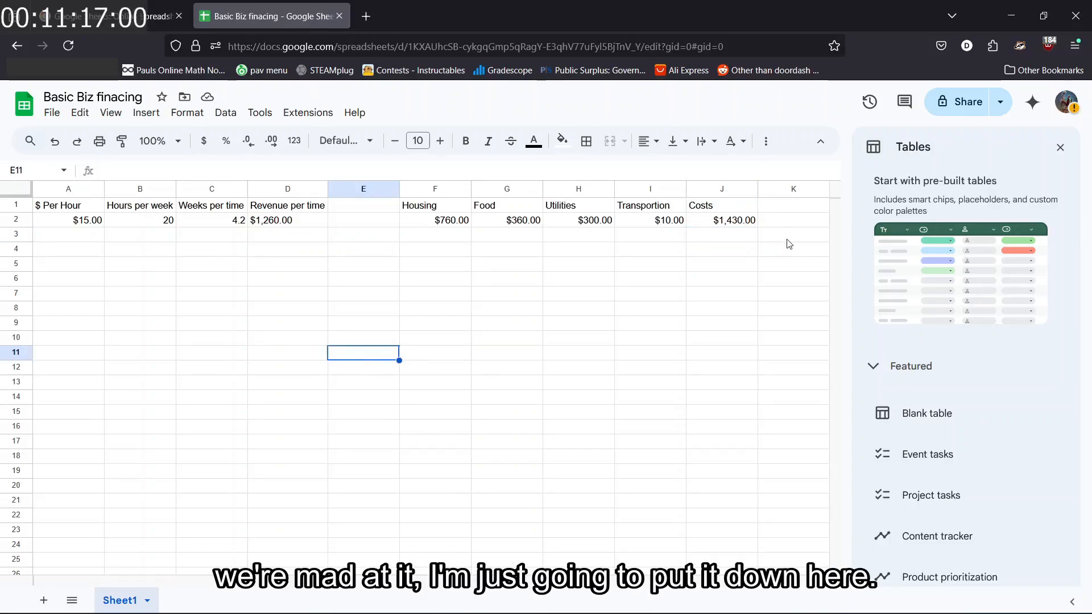
pyautogui.click(787, 192)
pyautogui.click(785, 208)
pyautogui.doubleClick(785, 208)
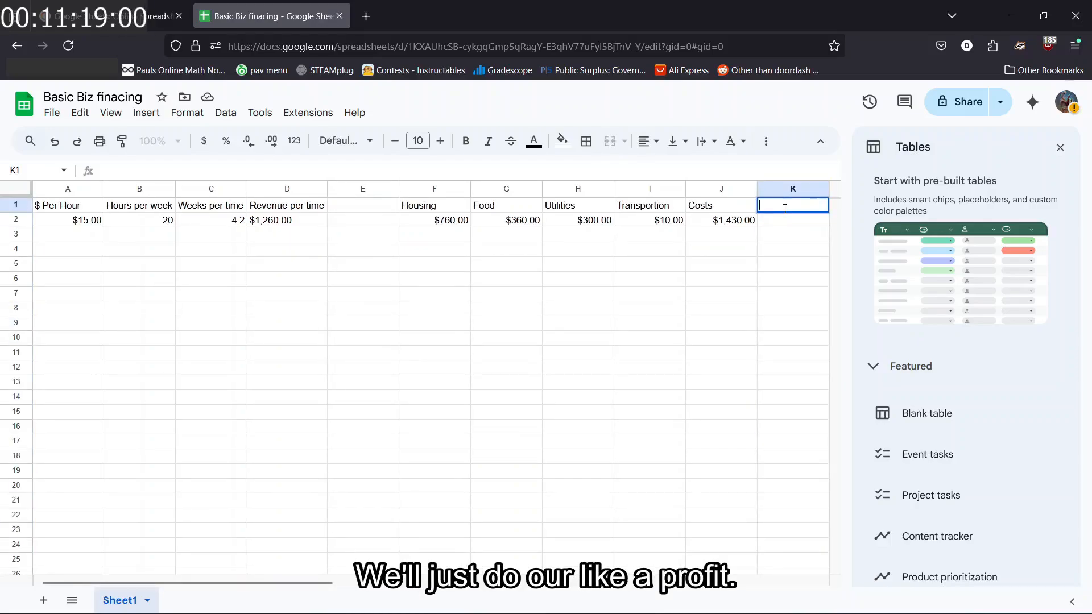
pyautogui.write('Profit')
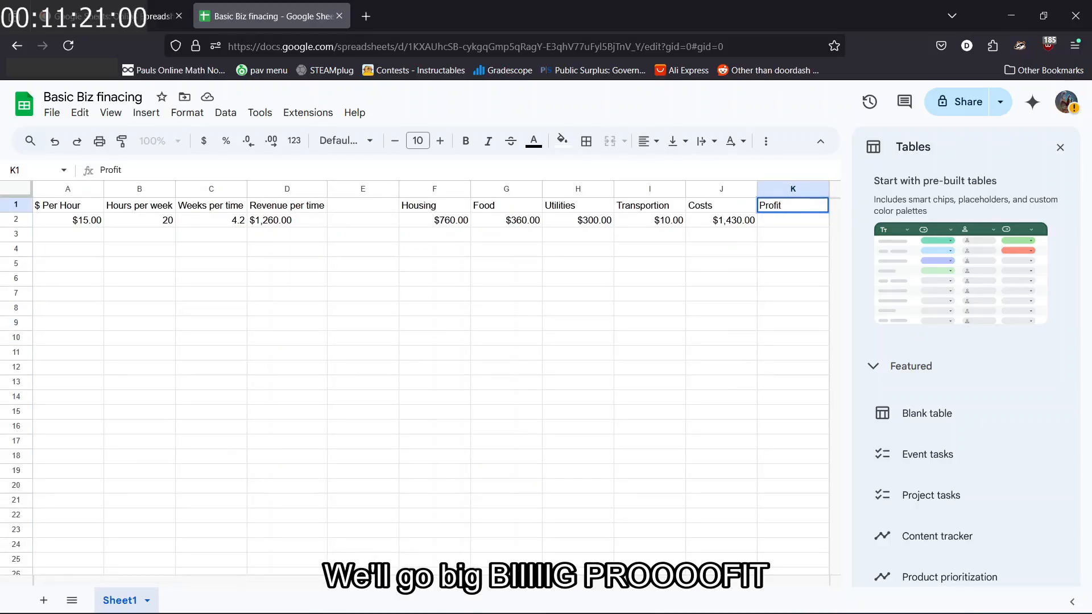
# - Center-align the header cells A1:K1 horizontally
pyautogui.click(221, 208)
pyautogui.hotkey('shift', 'Home')
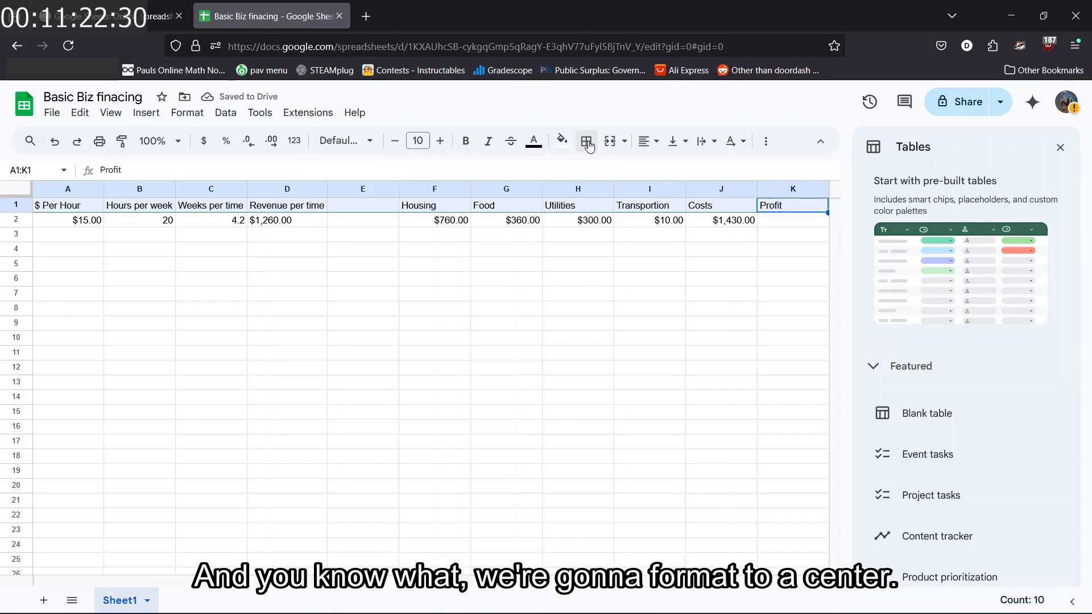
pyautogui.click(649, 141)
pyautogui.click(670, 169)
pyautogui.click(605, 279)
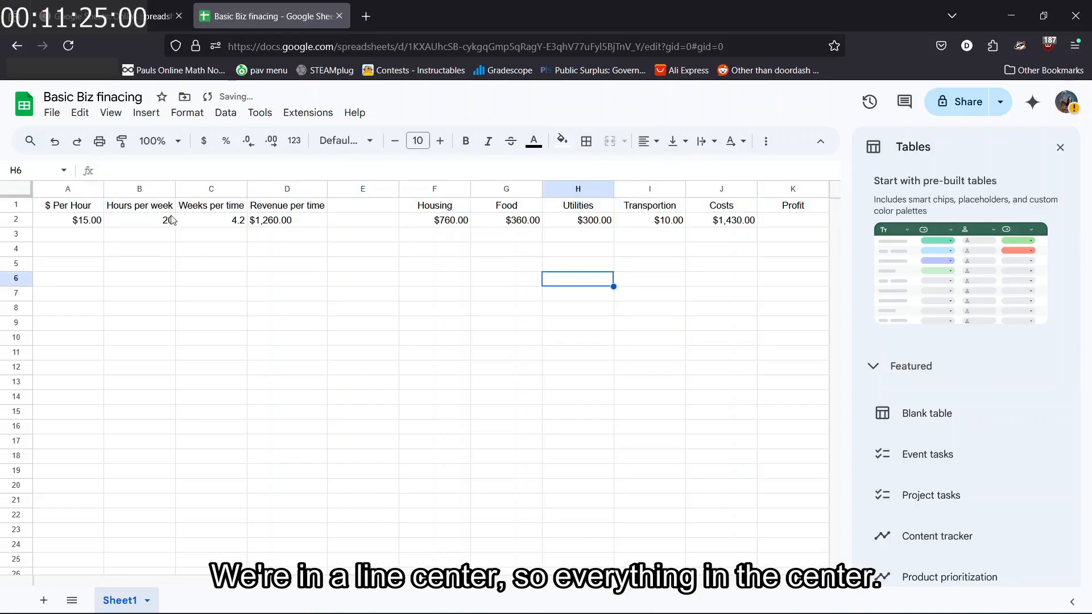
# - Center-align the value cells A2:K2 horizontally
pyautogui.click(86, 221)
pyautogui.hotkey('shift', 'End')
pyautogui.click(648, 141)
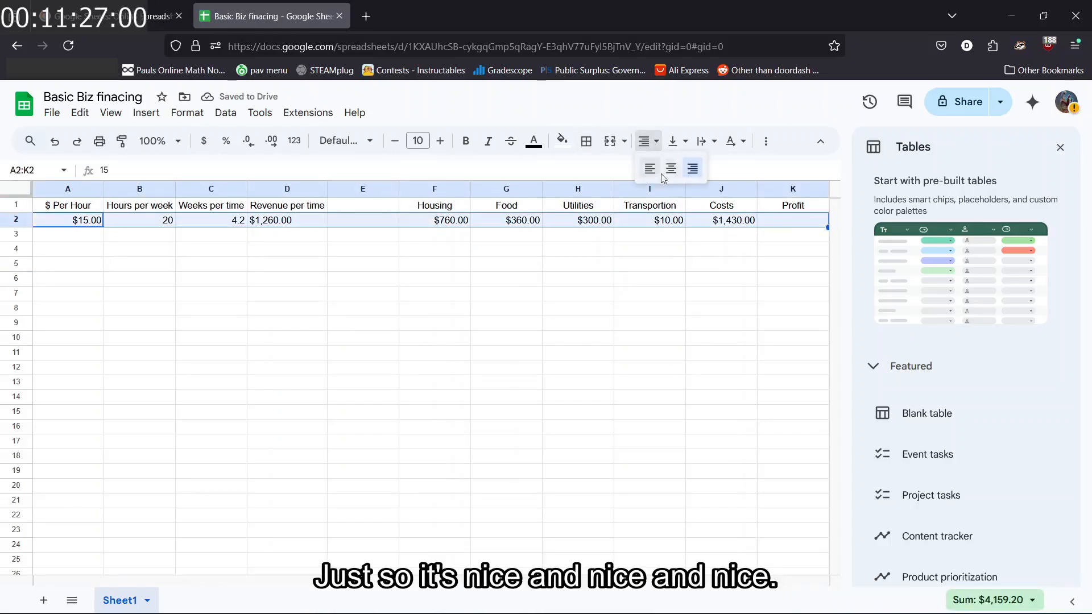
pyautogui.click(672, 168)
pyautogui.click(796, 278)
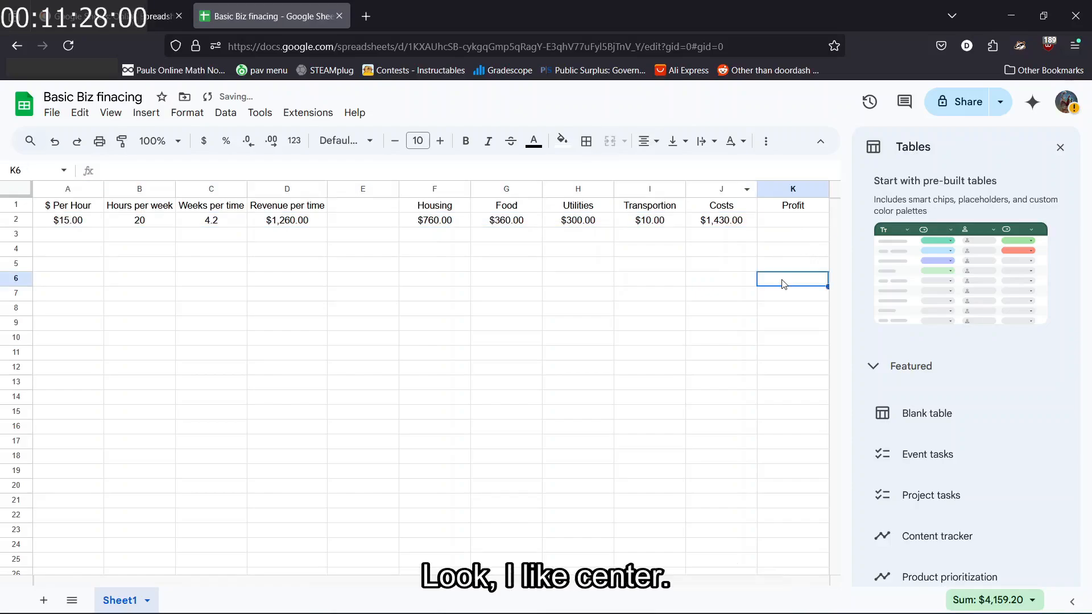
# - Calculate the profit in K2 as revenue minus costs with the formula =D2-J2
pyautogui.click(803, 224)
pyautogui.doubleClick(803, 224)
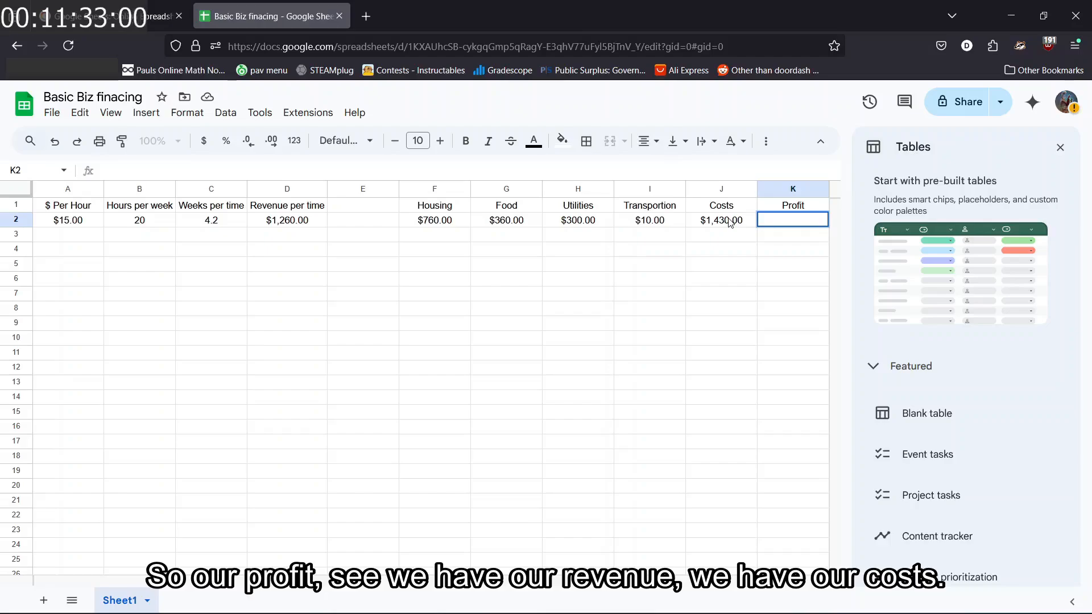
pyautogui.click(276, 223)
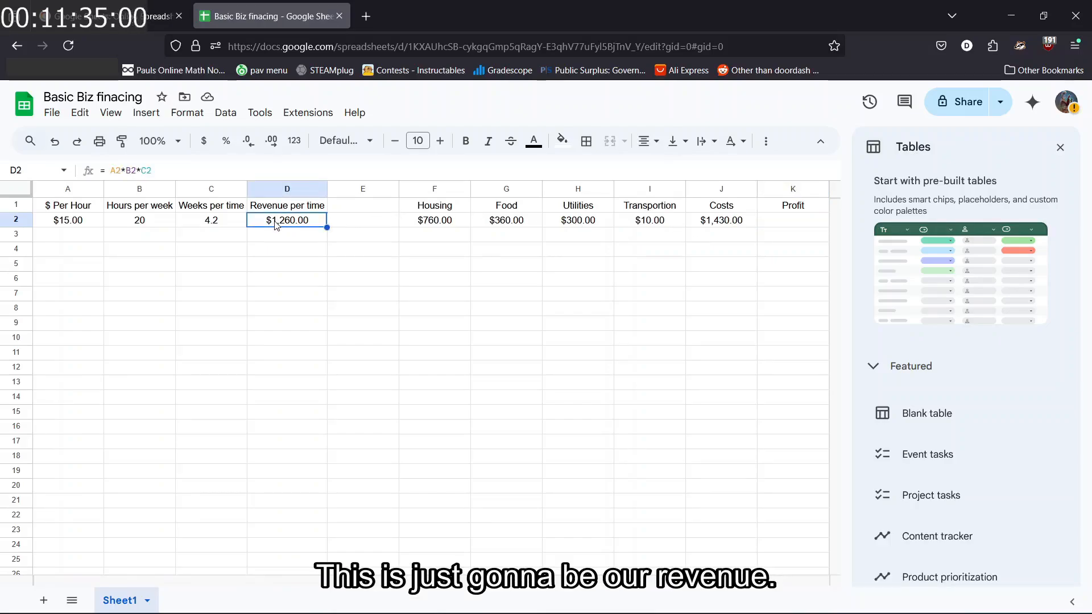
pyautogui.doubleClick(807, 220)
pyautogui.write('=')
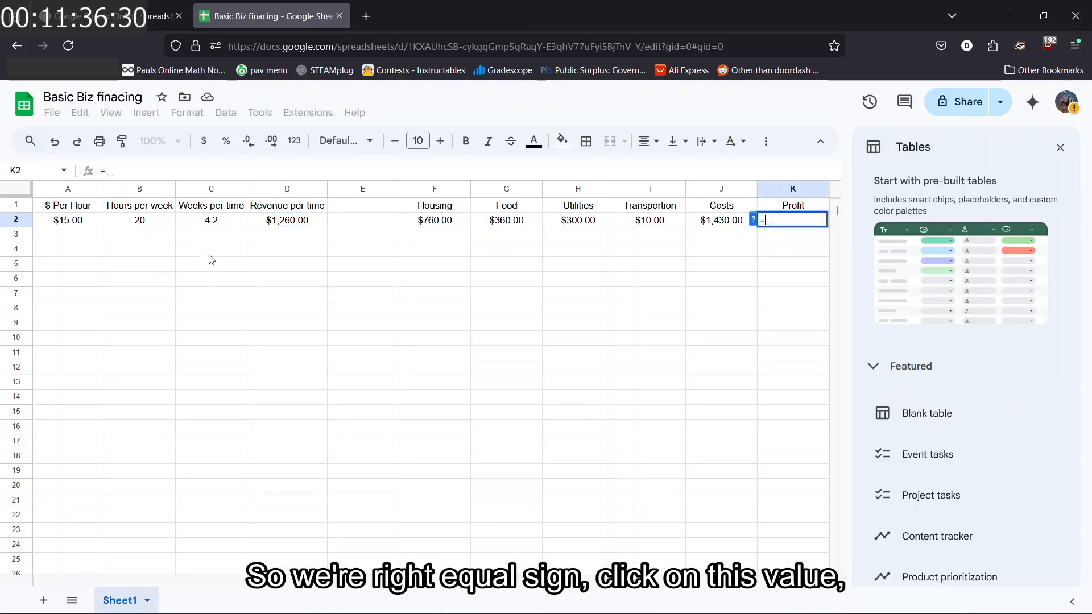
pyautogui.click(286, 221)
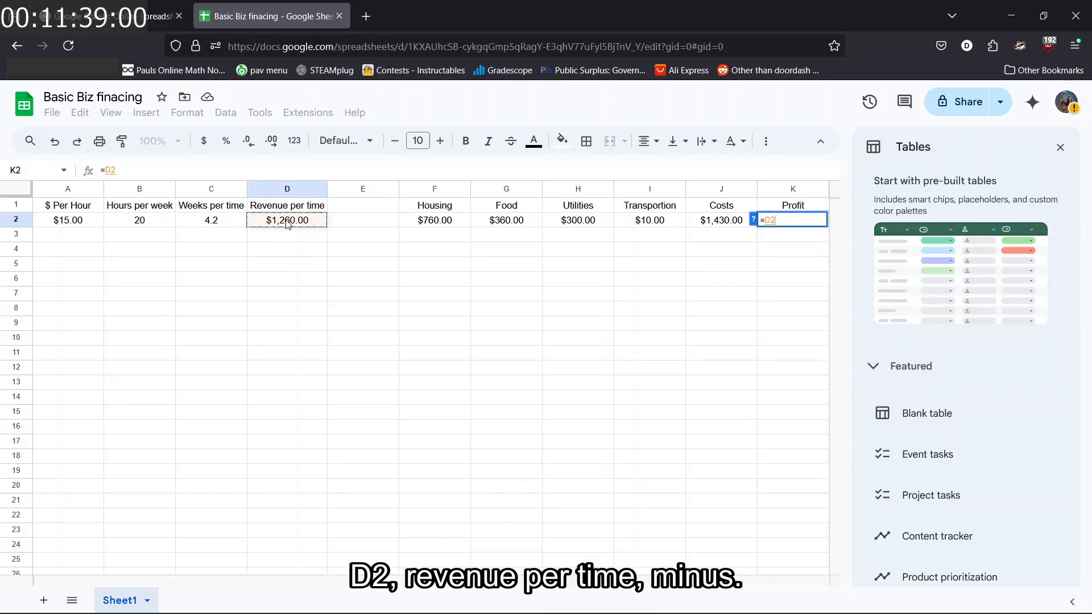
pyautogui.write('-')
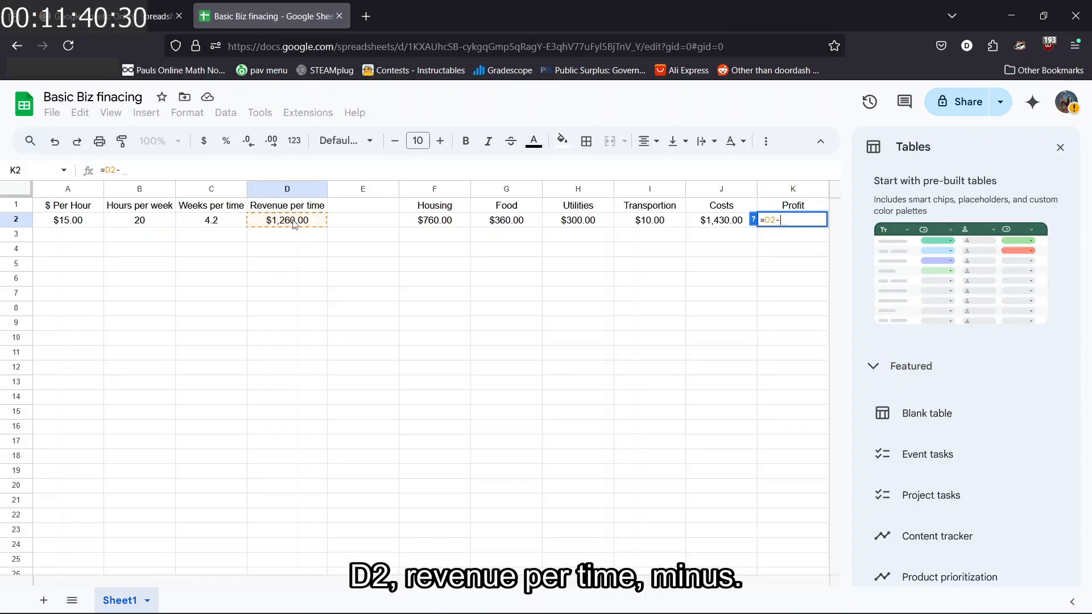
pyautogui.click(710, 223)
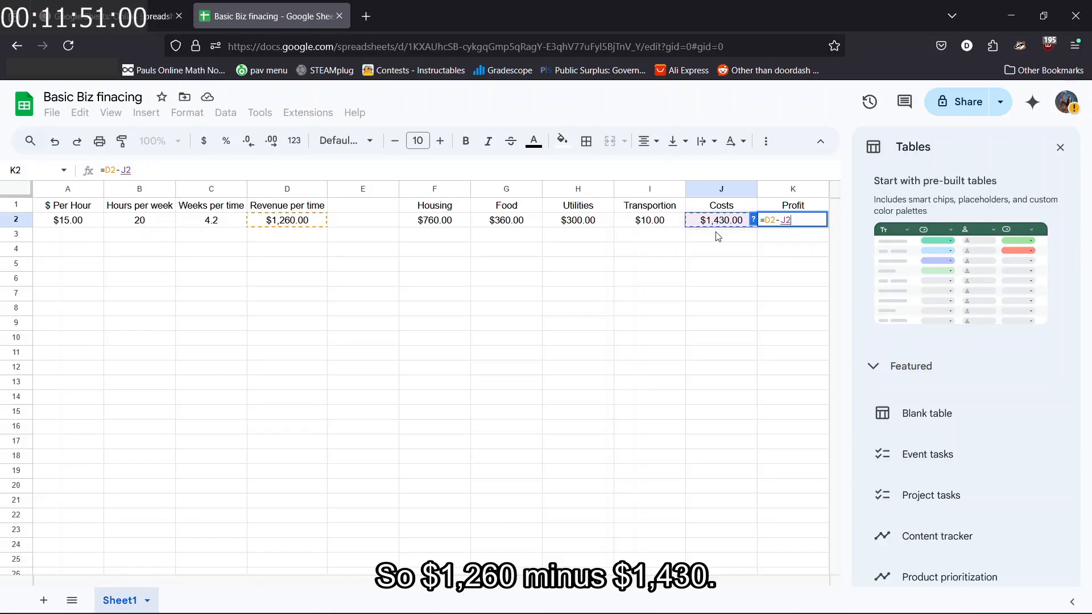
pyautogui.press('Return')
pyautogui.click(735, 282)
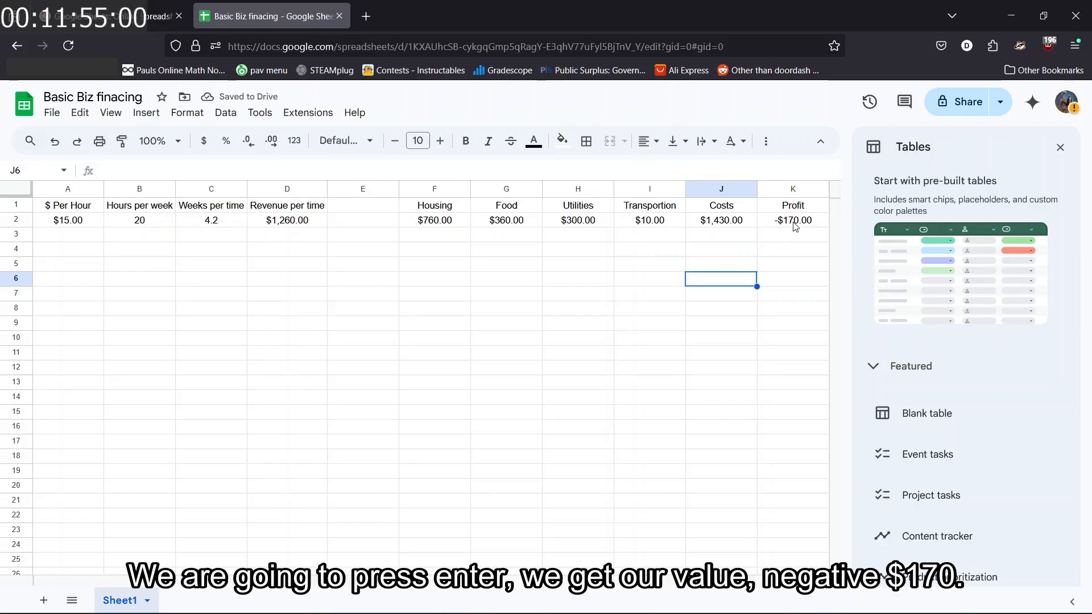
pyautogui.click(82, 228)
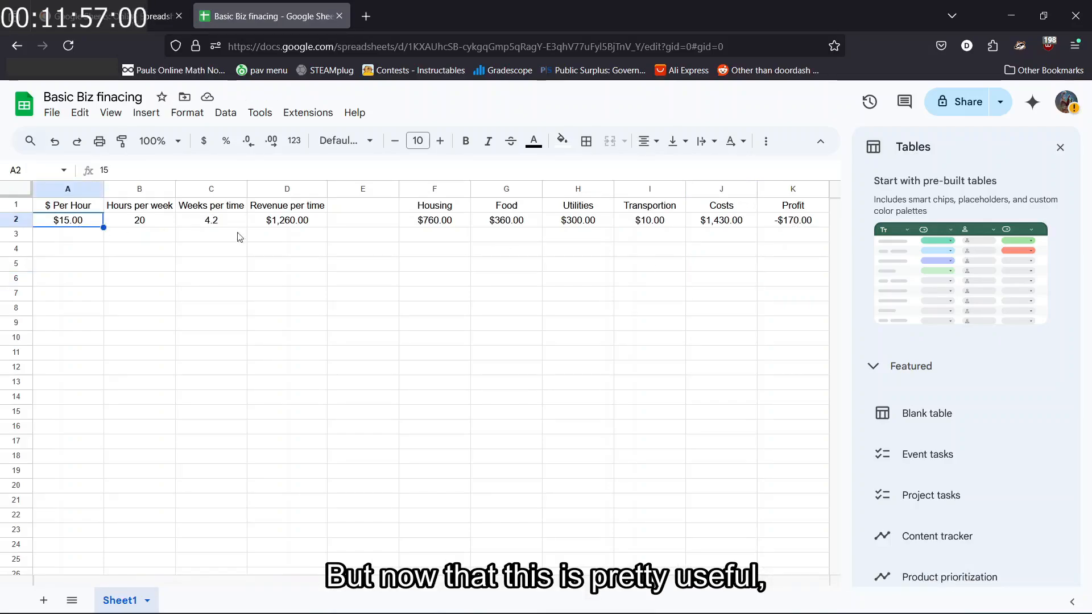
# - Enter an hourly rate of 18 in A3 and 32 hours per week in B3
pyautogui.click(71, 235)
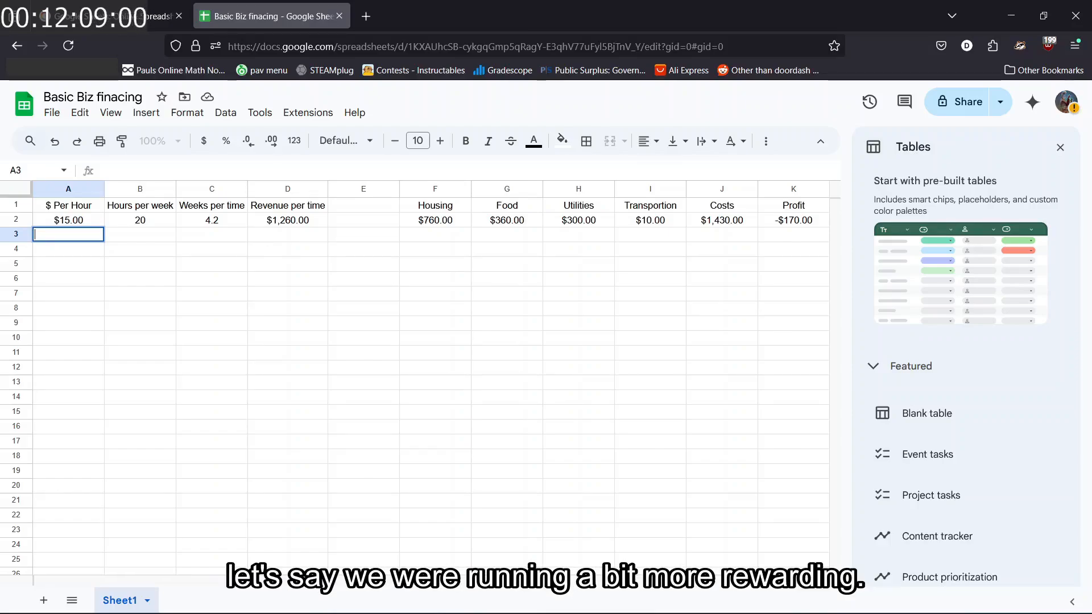
pyautogui.write('20')
pyautogui.press('Escape')
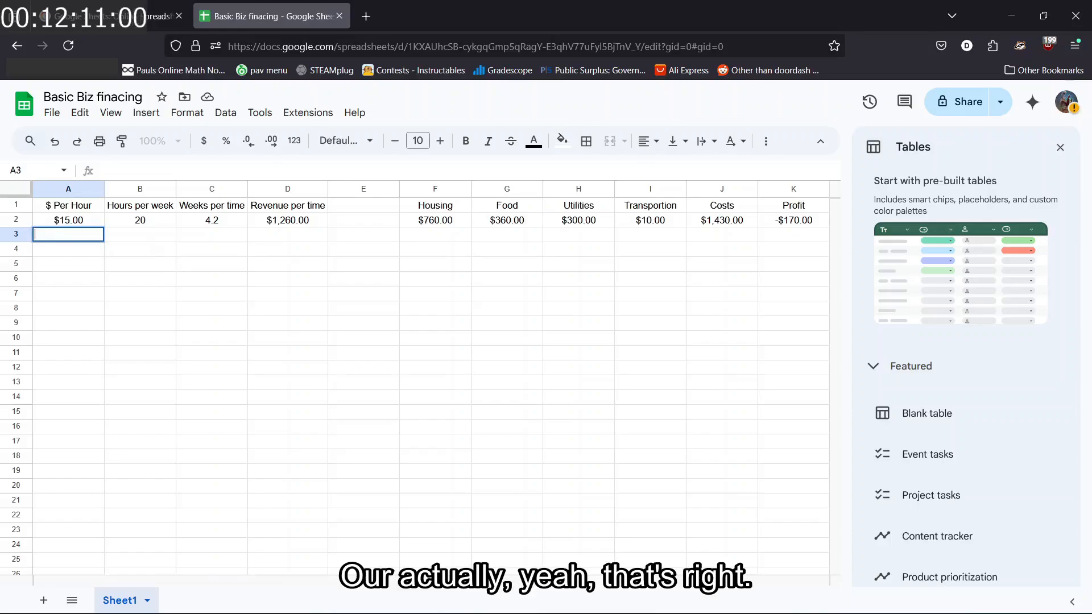
pyautogui.write('18')
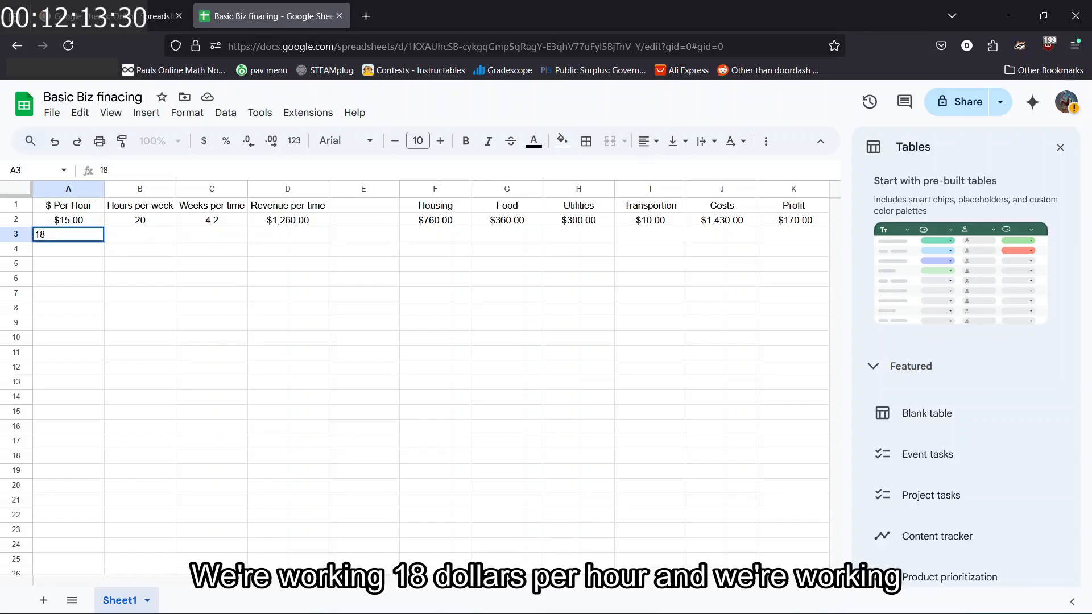
pyautogui.click(152, 236)
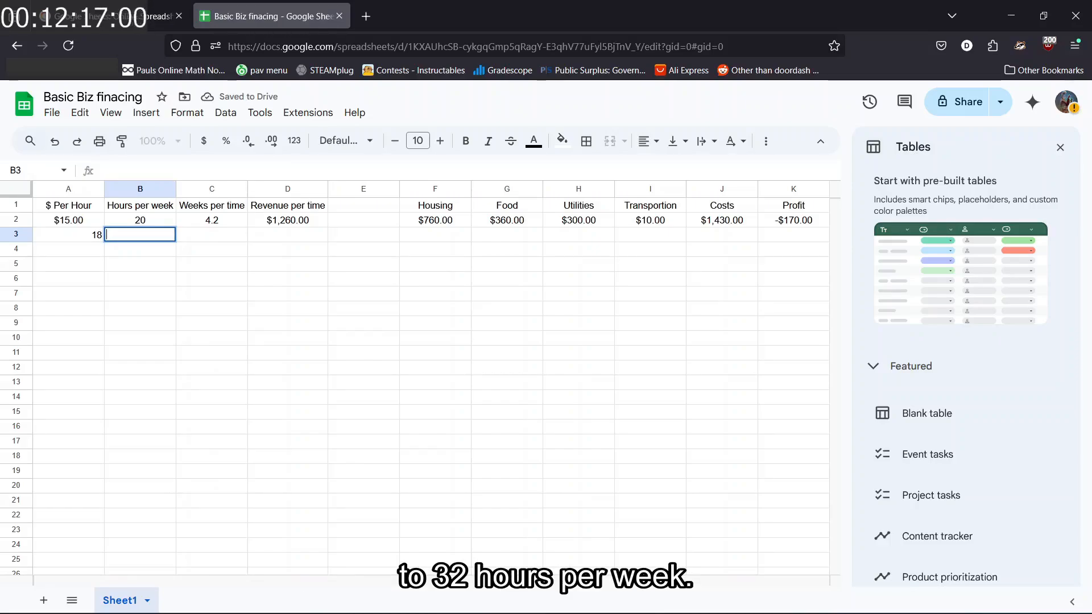
pyautogui.write('32')
# - Copy the weeks value of 4.2 from C2 down to C3 by filling the cell
pyautogui.click(204, 234)
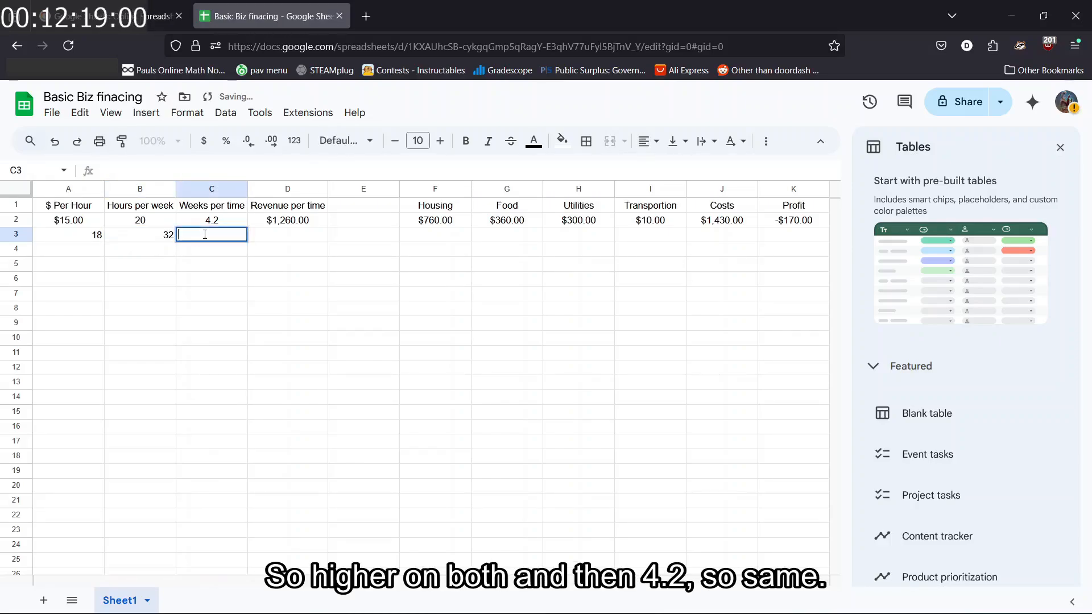
pyautogui.write('4.2')
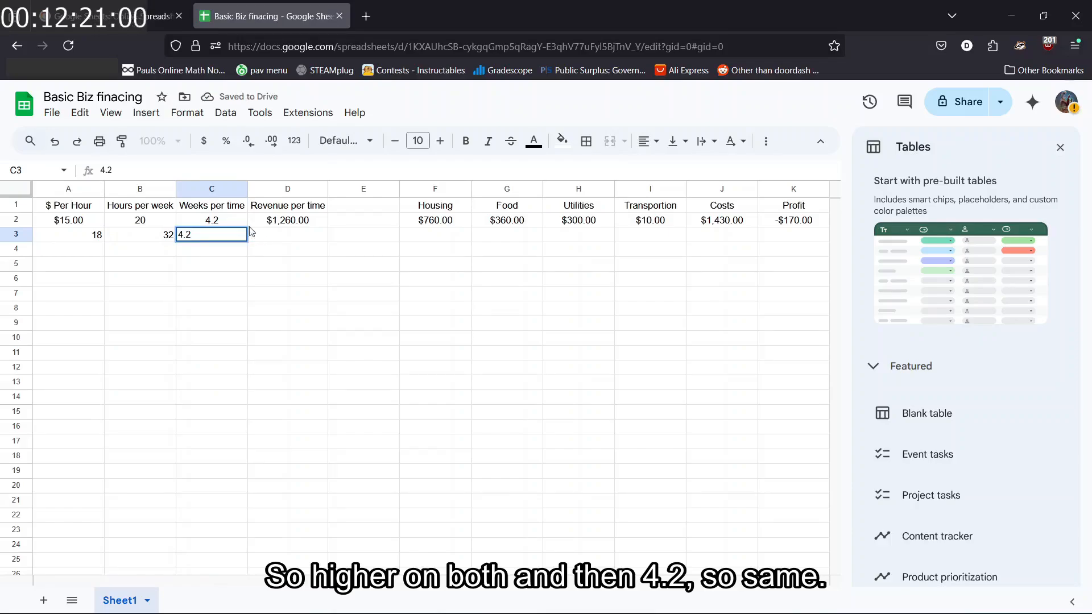
pyautogui.press('Escape')
pyautogui.click(225, 226)
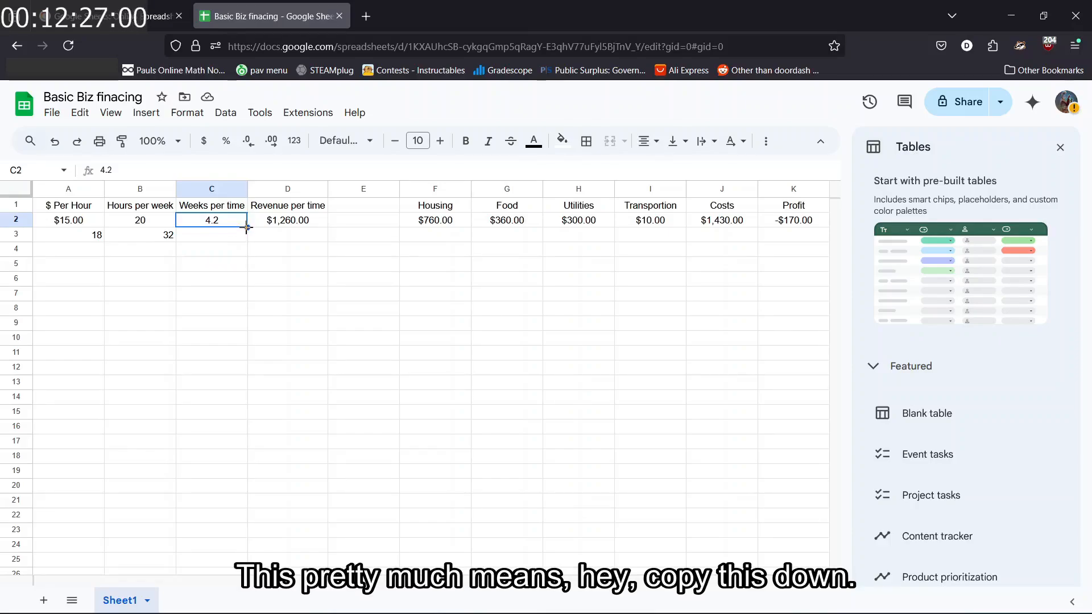
pyautogui.moveTo(247, 227); pyautogui.dragTo(246, 241)
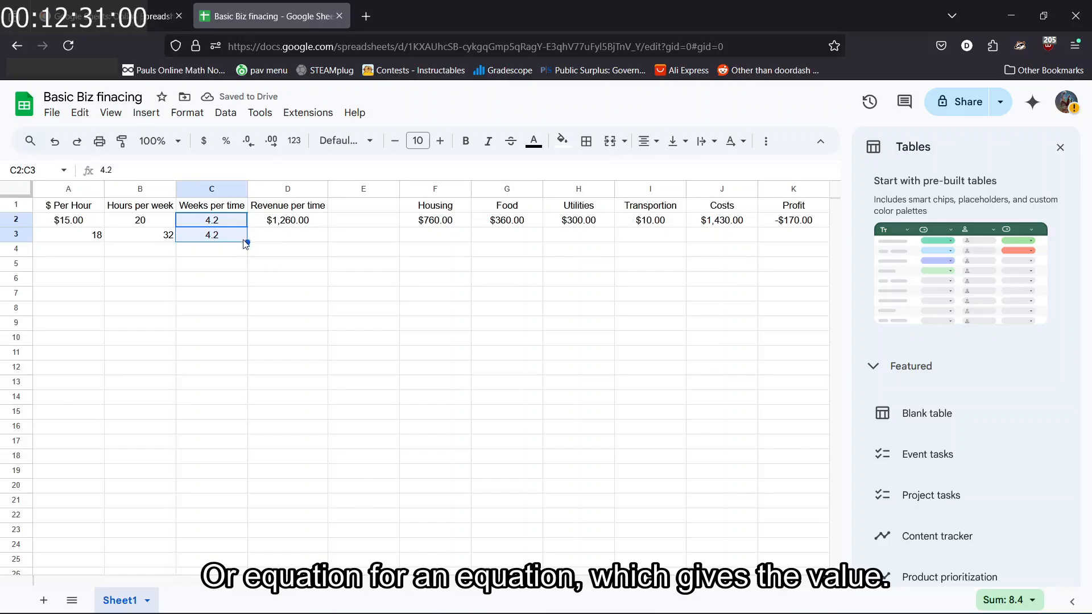
# - Try filling the weeks value from C2:C3 down to C17, and undo that fill
pyautogui.moveTo(248, 240); pyautogui.dragTo(253, 442)
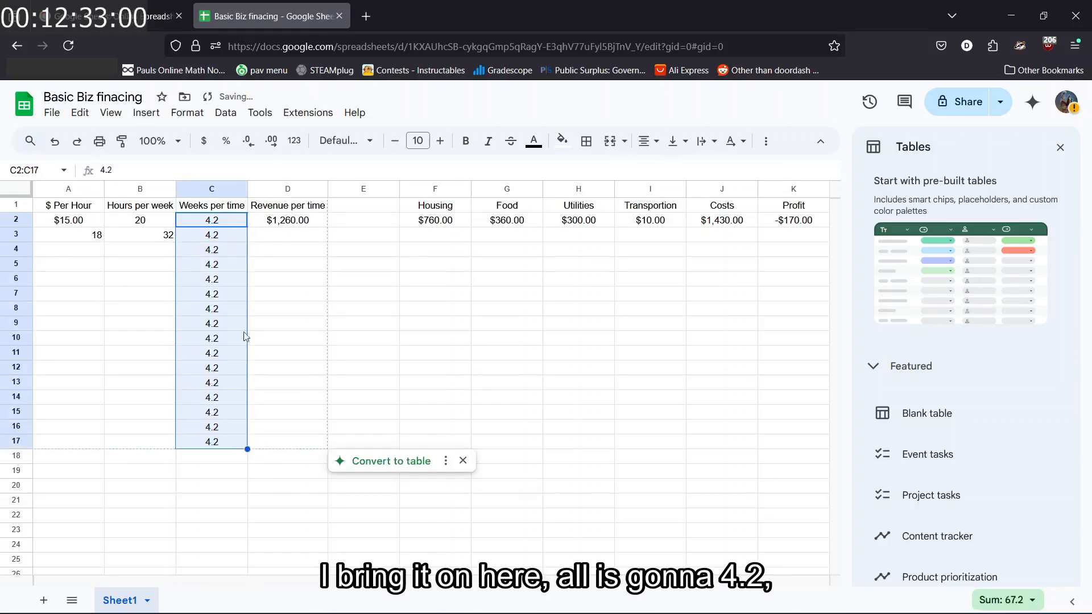
pyautogui.hotkey('ctrl', 'z')
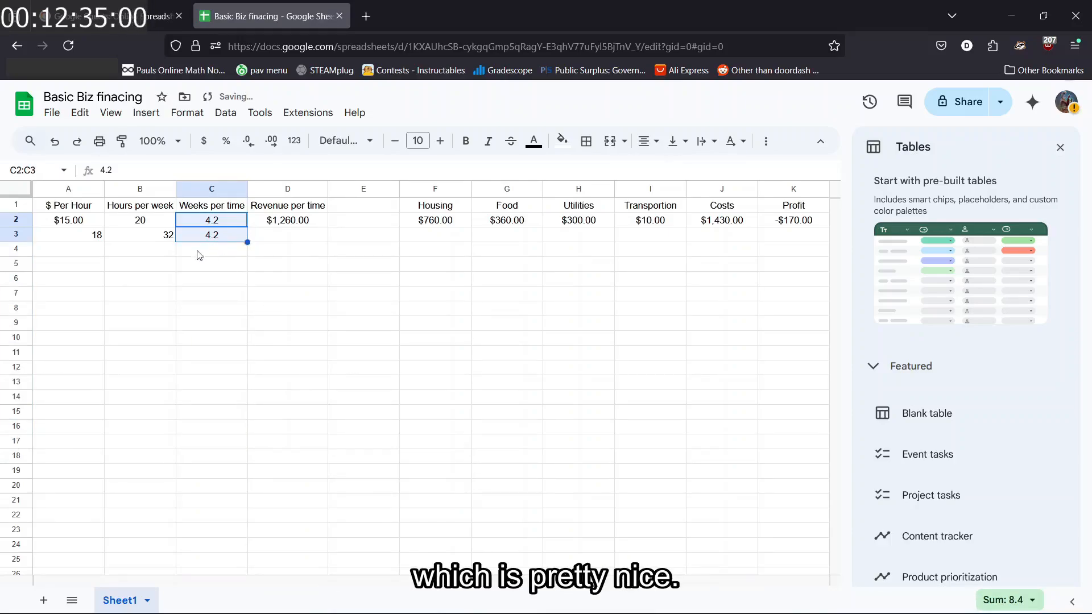
pyautogui.click(74, 238)
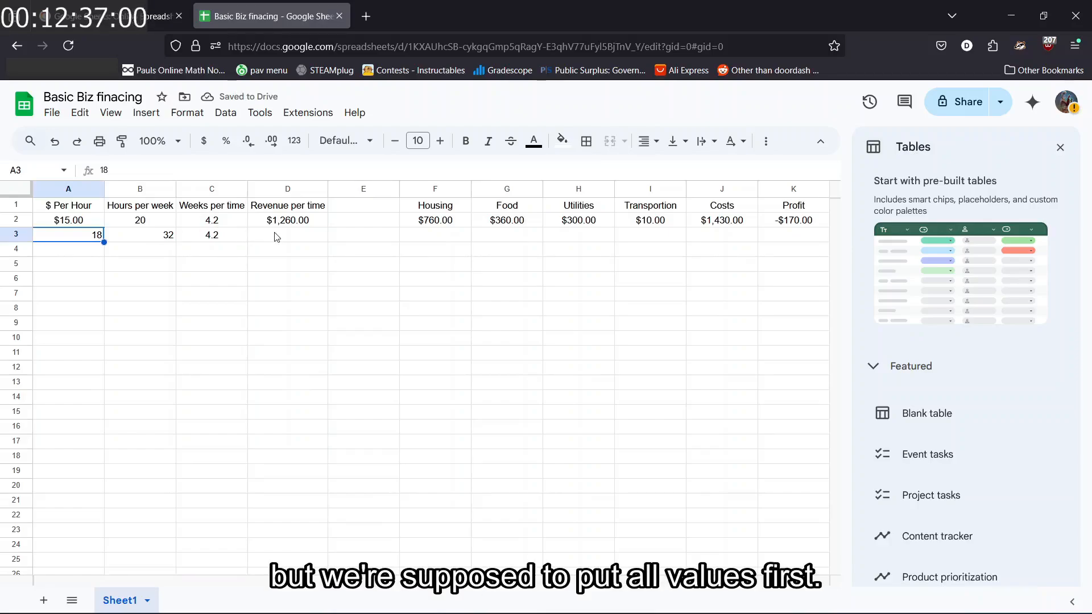
# - Fill the revenue formula from D2 down to D3 and compare the cell references in both formulas
pyautogui.click(288, 222)
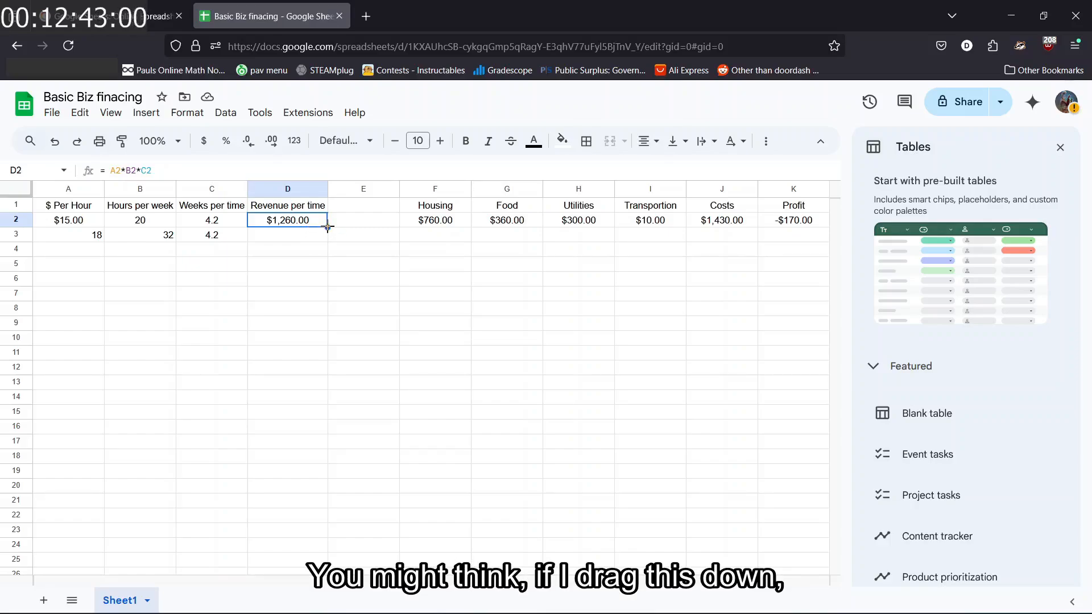
pyautogui.moveTo(328, 227); pyautogui.dragTo(329, 239)
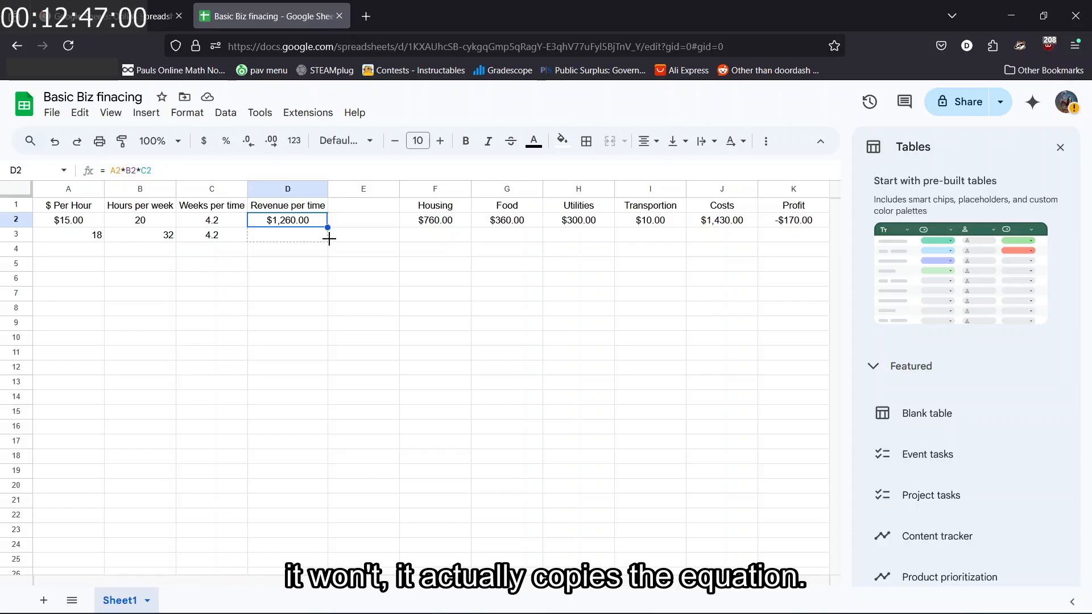
pyautogui.moveTo(329, 239); pyautogui.dragTo(328, 239)
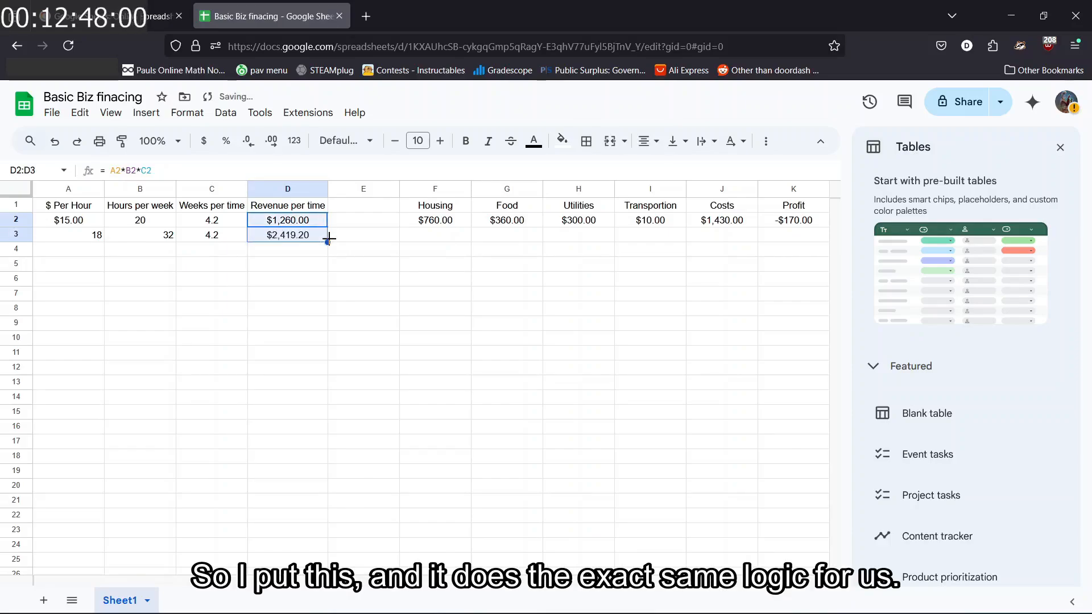
pyautogui.doubleClick(280, 234)
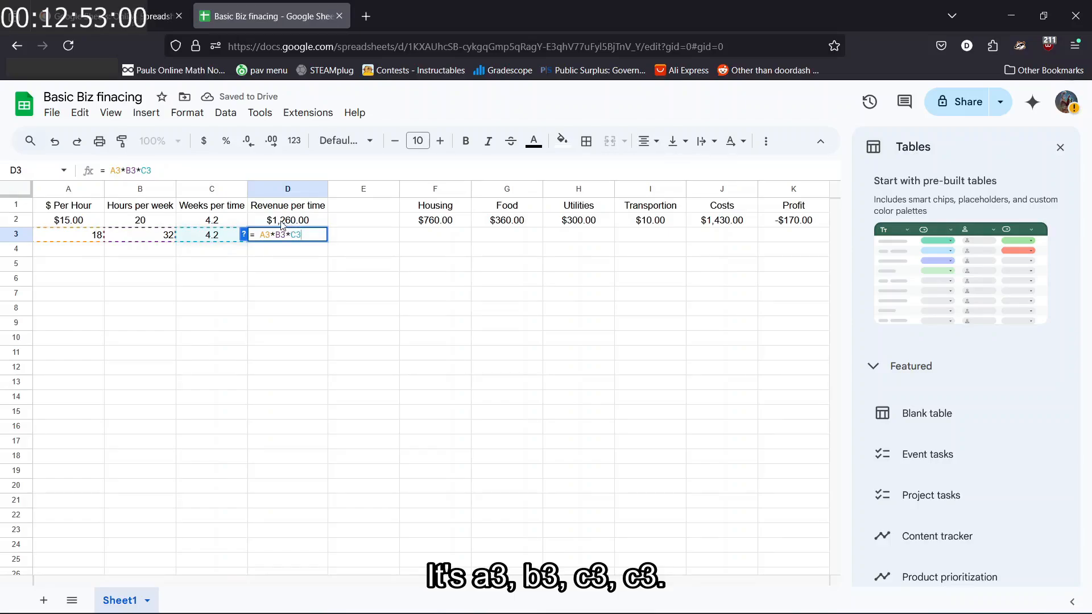
pyautogui.doubleClick(281, 220)
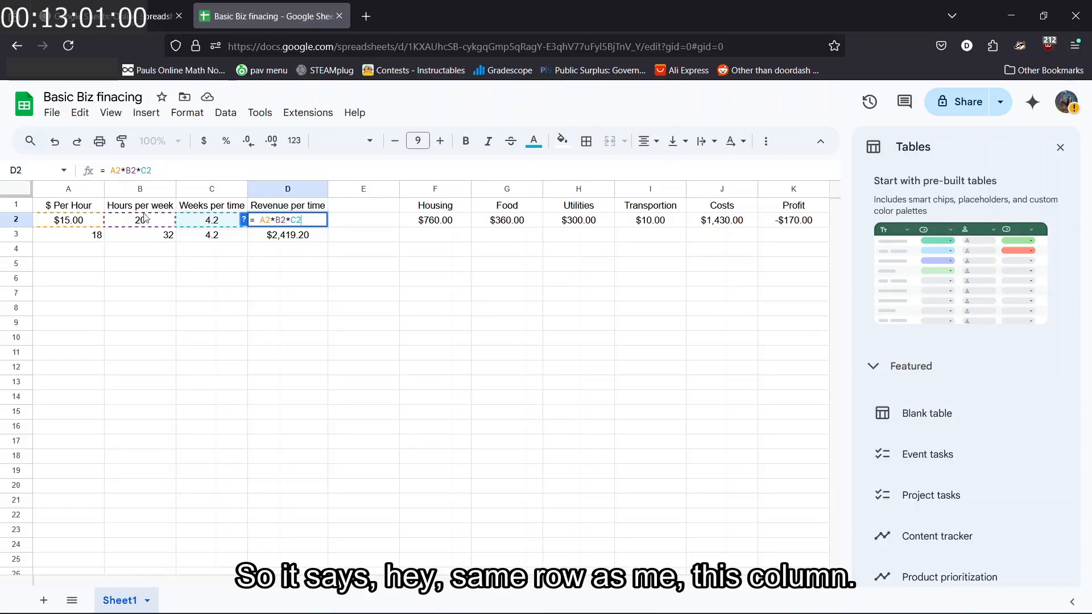
pyautogui.doubleClick(277, 240)
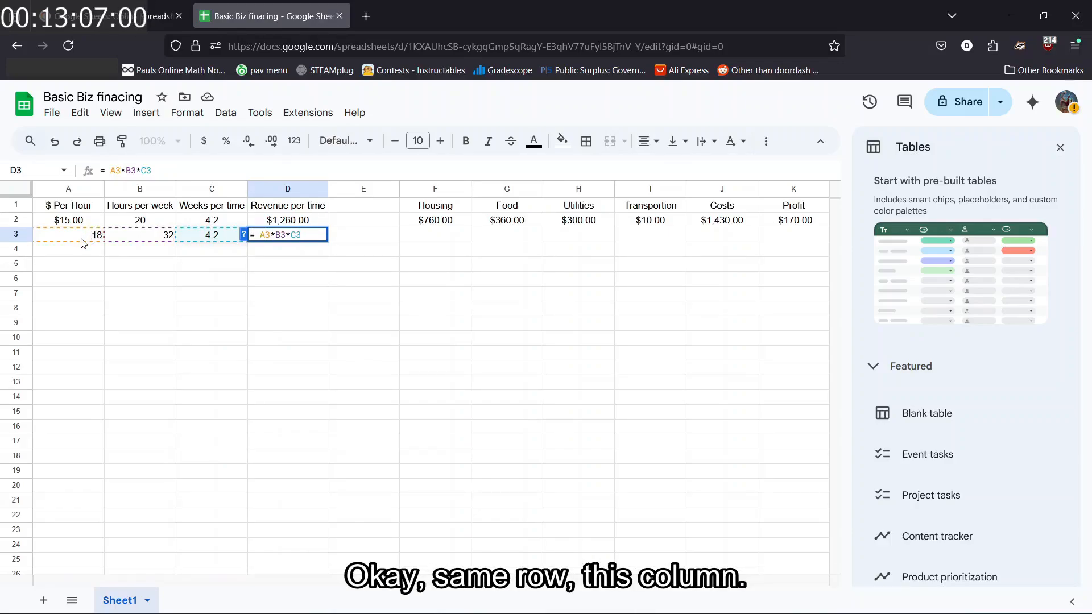
pyautogui.press('Return')
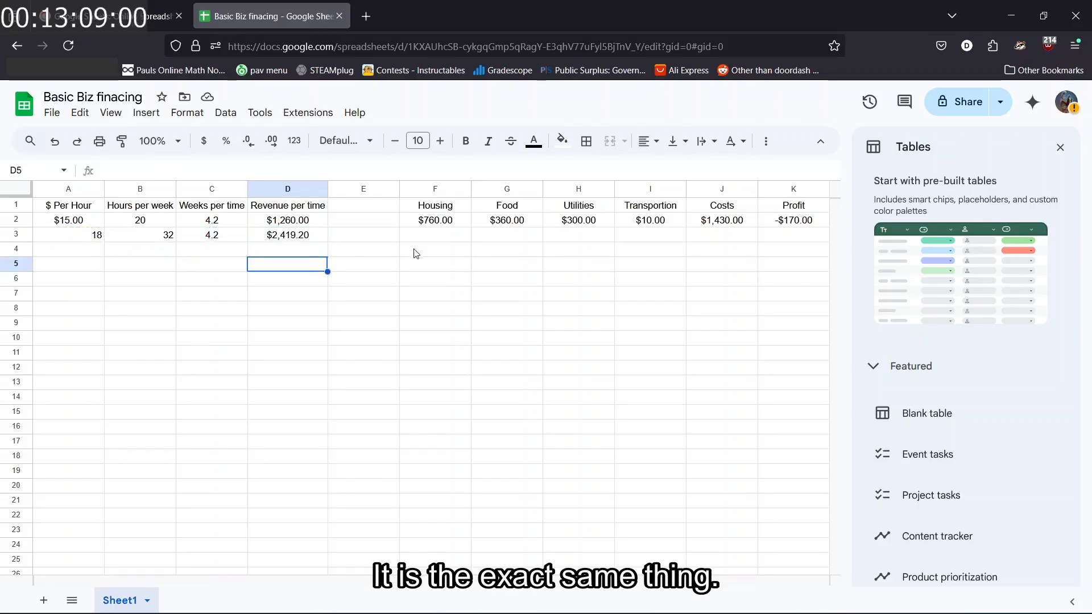
# - Copy the housing cost from F2 down to F3 and enter a food cost of $280 in G3
pyautogui.click(466, 223)
pyautogui.moveTo(469, 239); pyautogui.dragTo(470, 239)
pyautogui.doubleClick(501, 239)
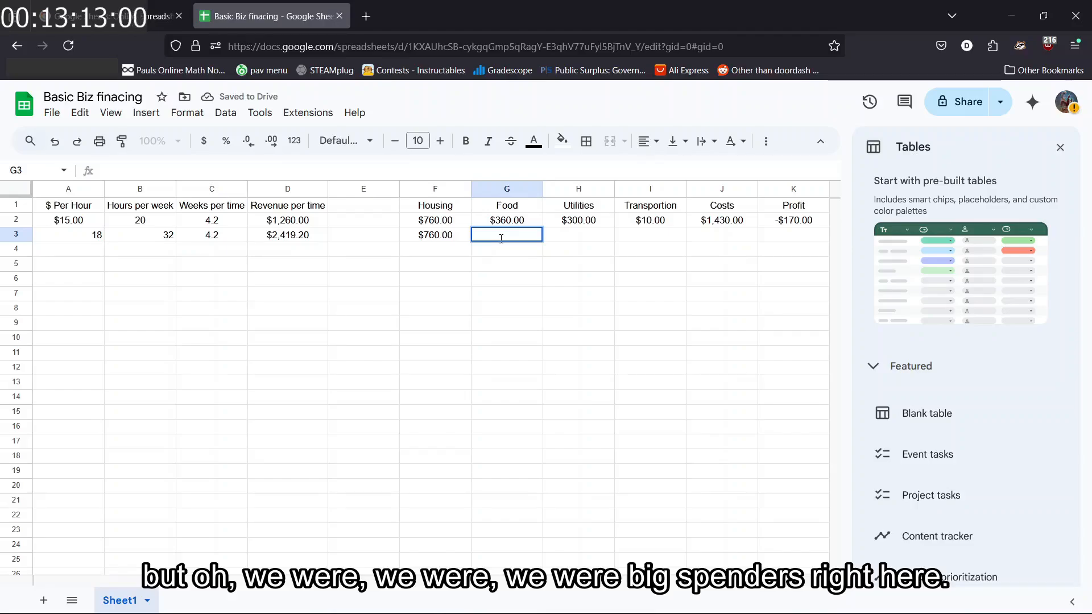
pyautogui.write('$280')
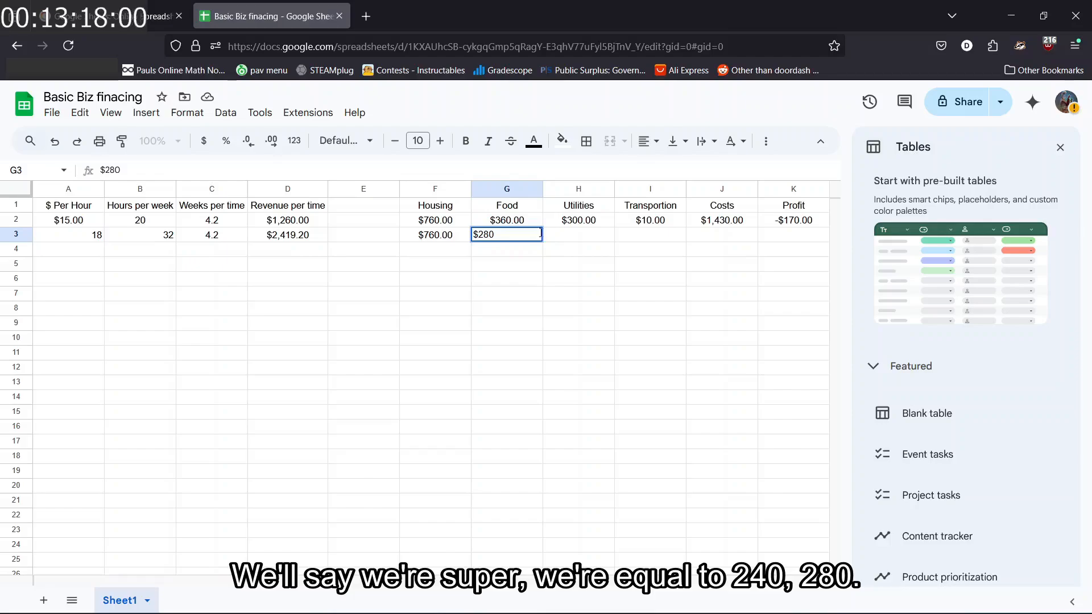
# - Enter a utilities cost of 270 in H3 and a transportation cost of 90 in I3
pyautogui.click(570, 237)
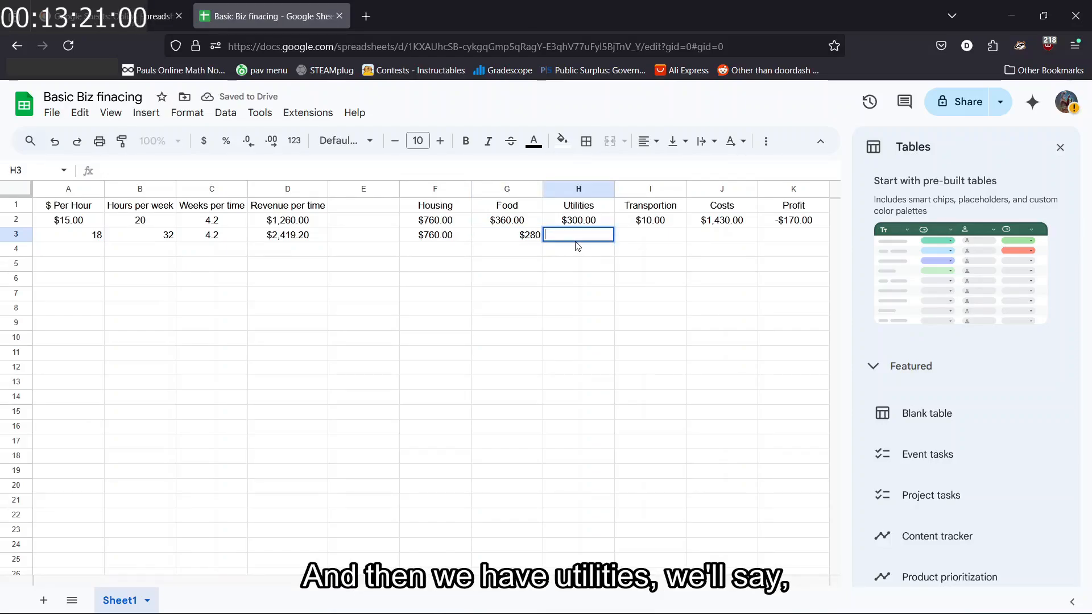
pyautogui.write('270')
pyautogui.doubleClick(675, 236)
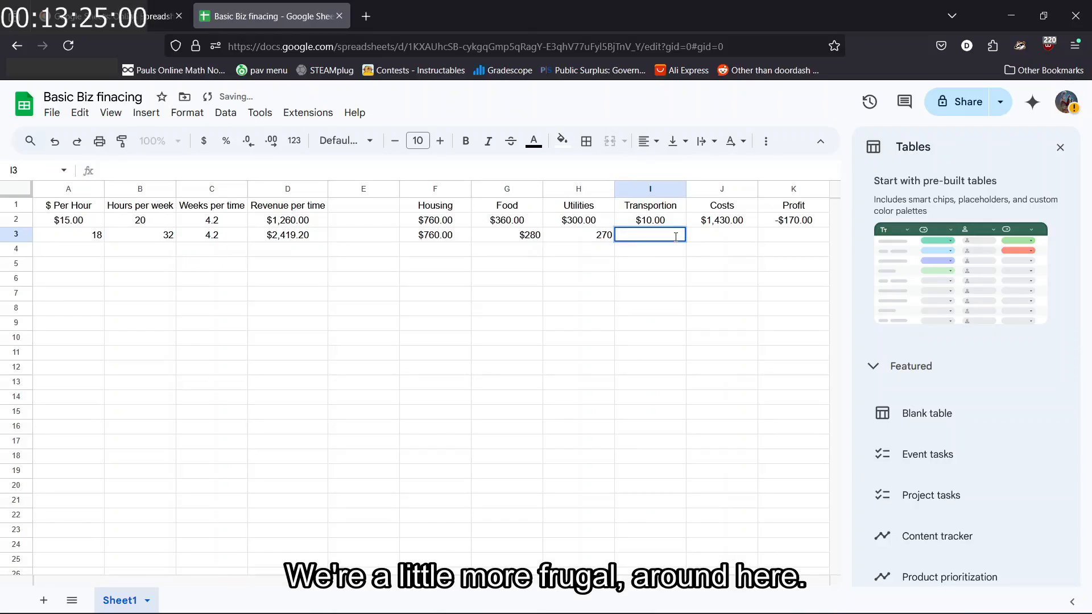
pyautogui.write('90')
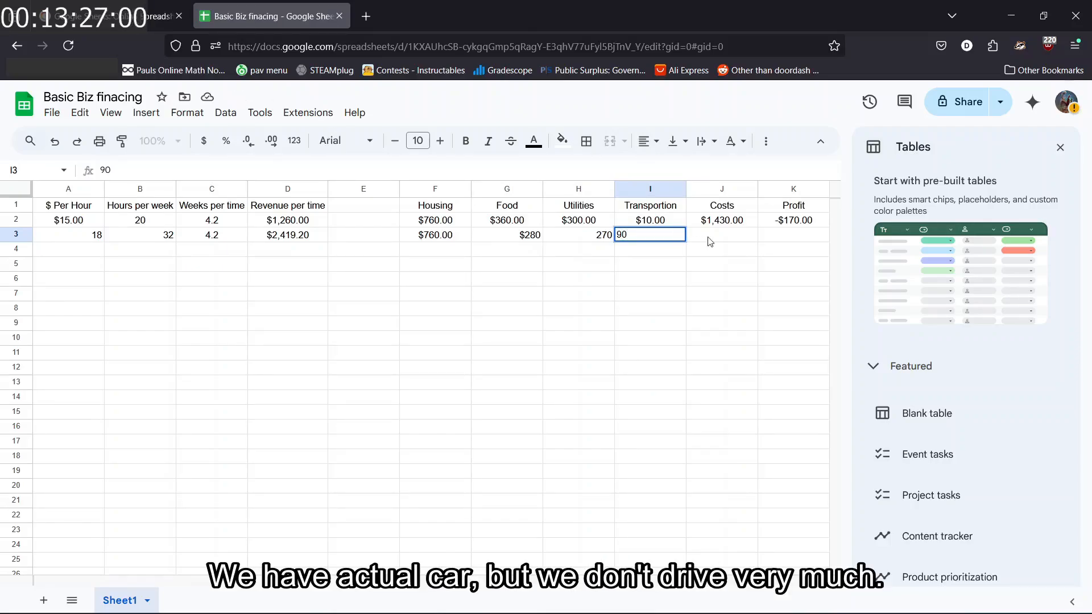
# - Fill the total costs formula from J2 down to J3
pyautogui.click(753, 226)
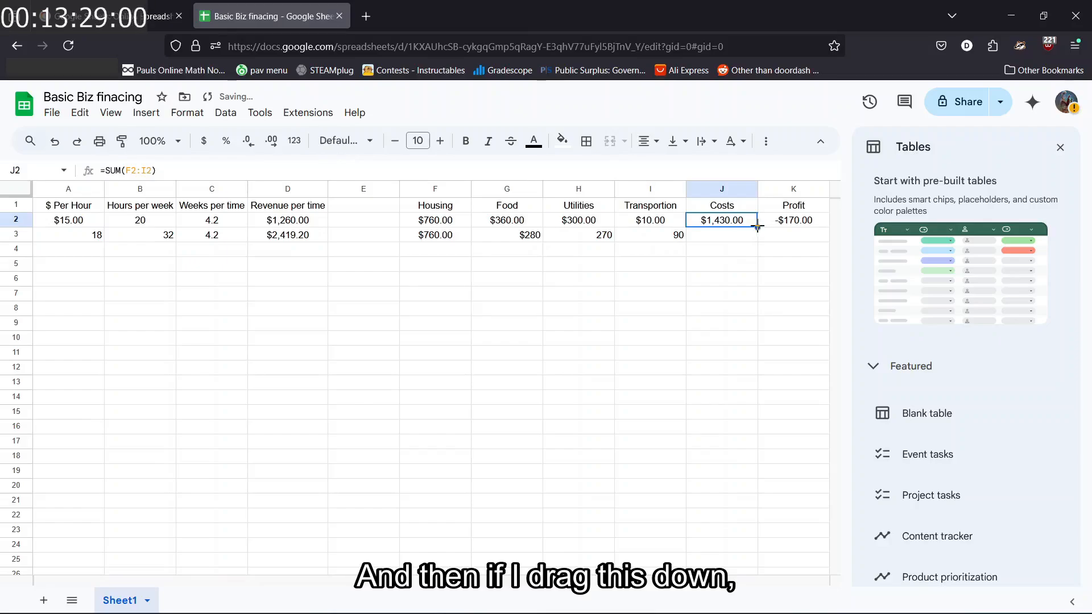
pyautogui.moveTo(758, 227); pyautogui.dragTo(759, 239)
pyautogui.moveTo(759, 239); pyautogui.dragTo(757, 244)
pyautogui.click(734, 248)
# - Test the costs formula by setting the transportation cost in I3 to 0 and restoring it to 90
pyautogui.click(675, 233)
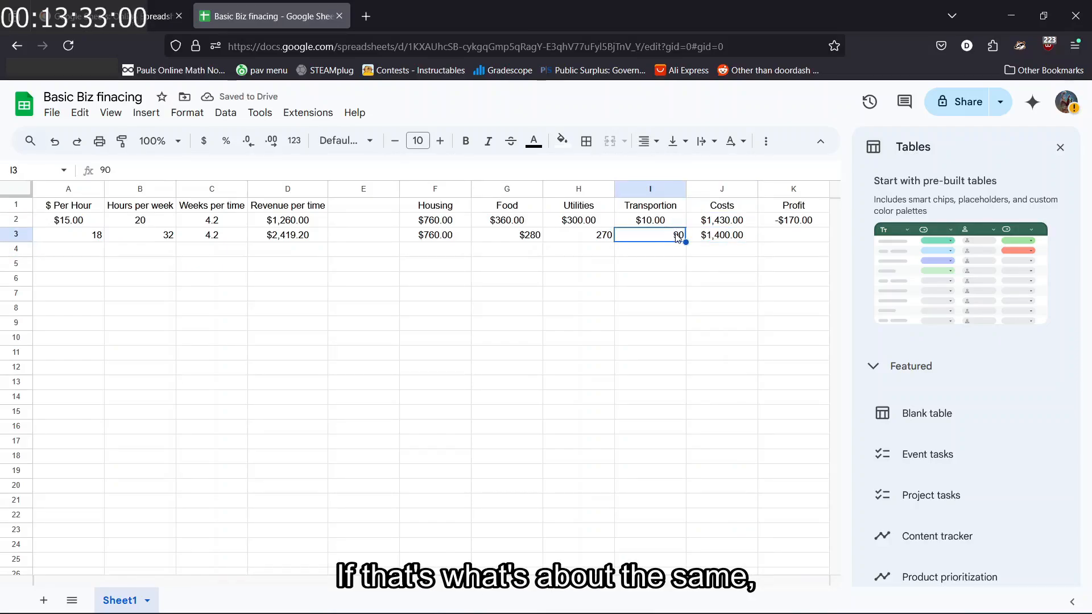
pyautogui.doubleClick(676, 234)
pyautogui.write('0')
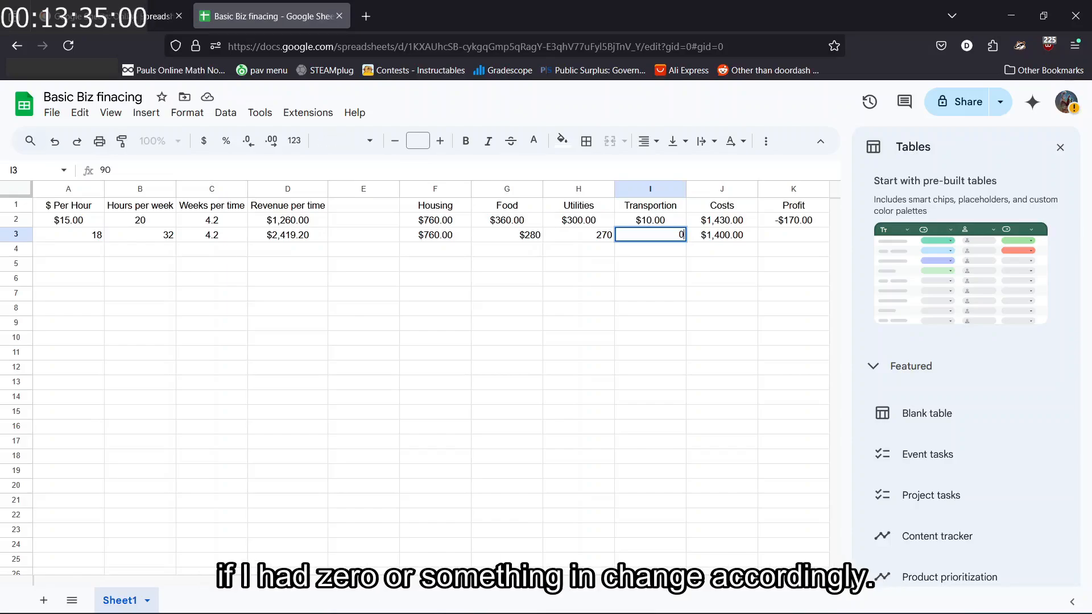
pyautogui.press('Return')
pyautogui.click(680, 235)
pyautogui.write('900')
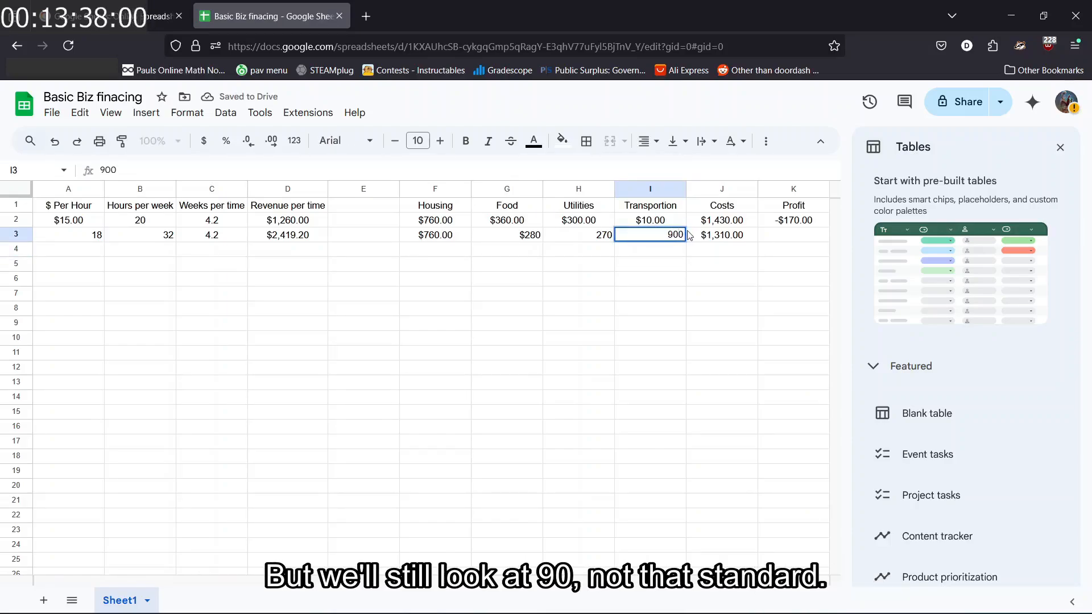
pyautogui.press('BackSpace')
pyautogui.press('Return')
# - Fill the profit formula from K2 down to K3
pyautogui.click(763, 234)
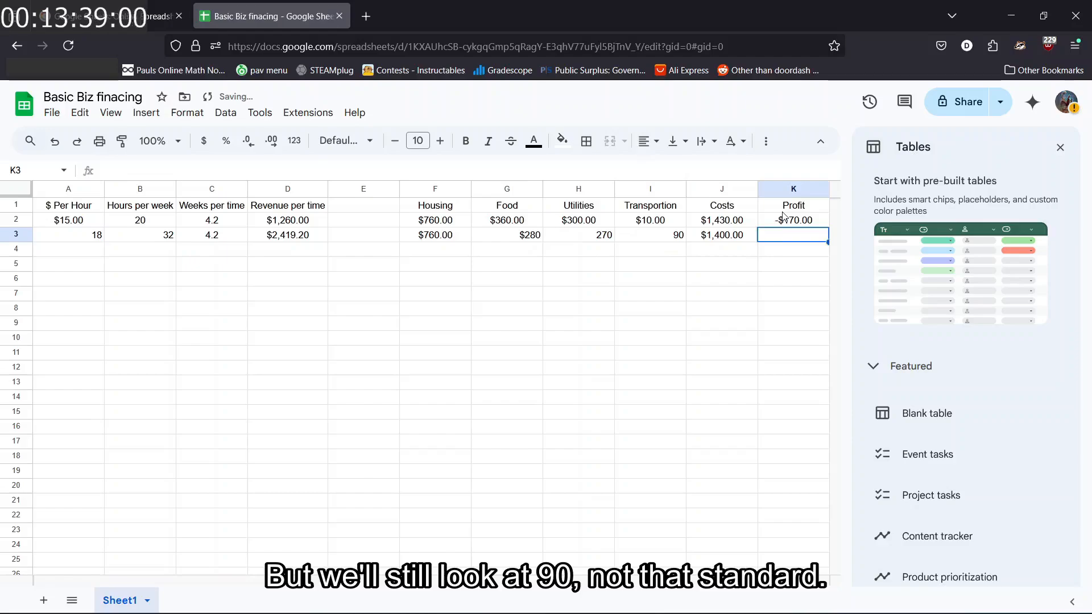
pyautogui.click(818, 221)
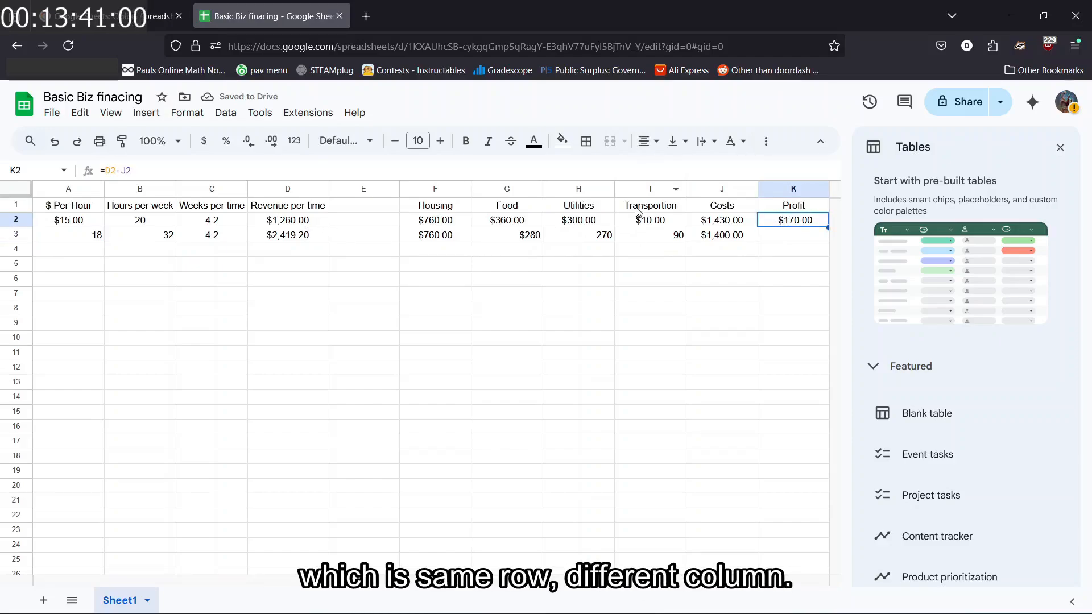
pyautogui.moveTo(828, 228); pyautogui.dragTo(829, 236)
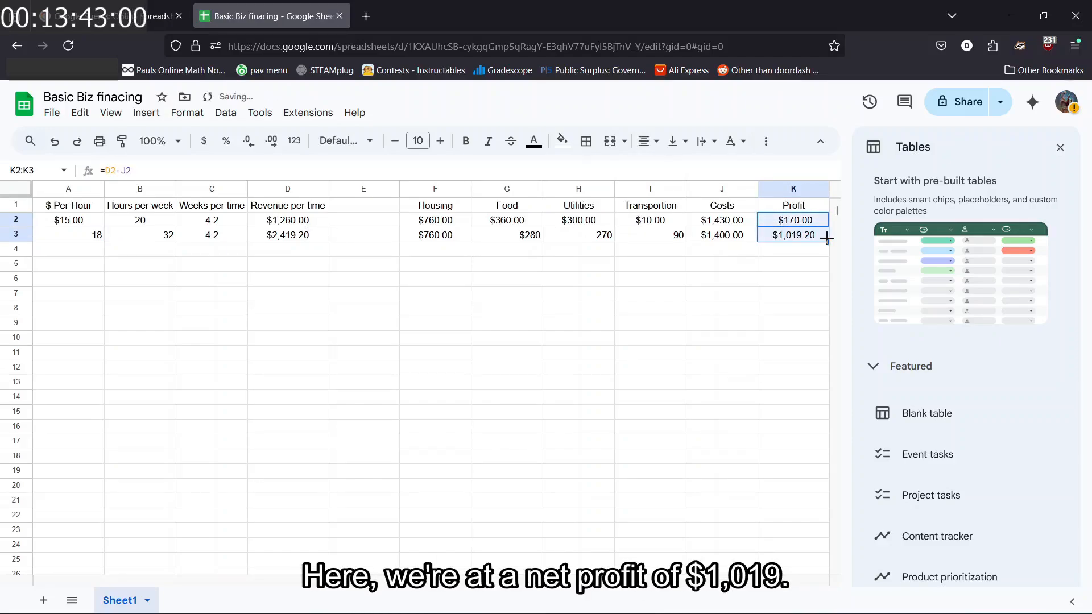
pyautogui.click(800, 251)
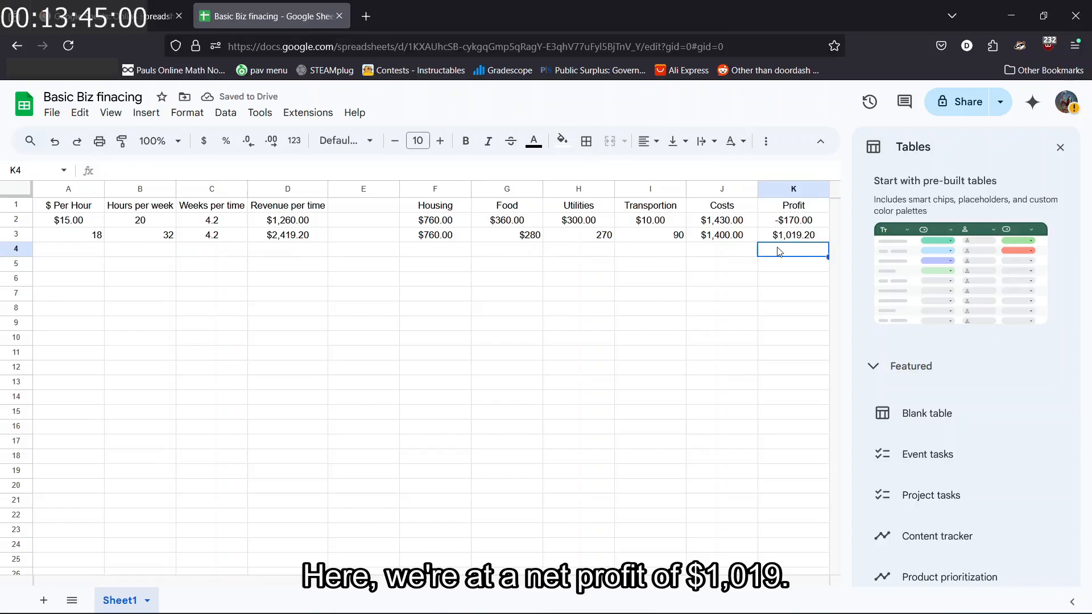
pyautogui.click(340, 306)
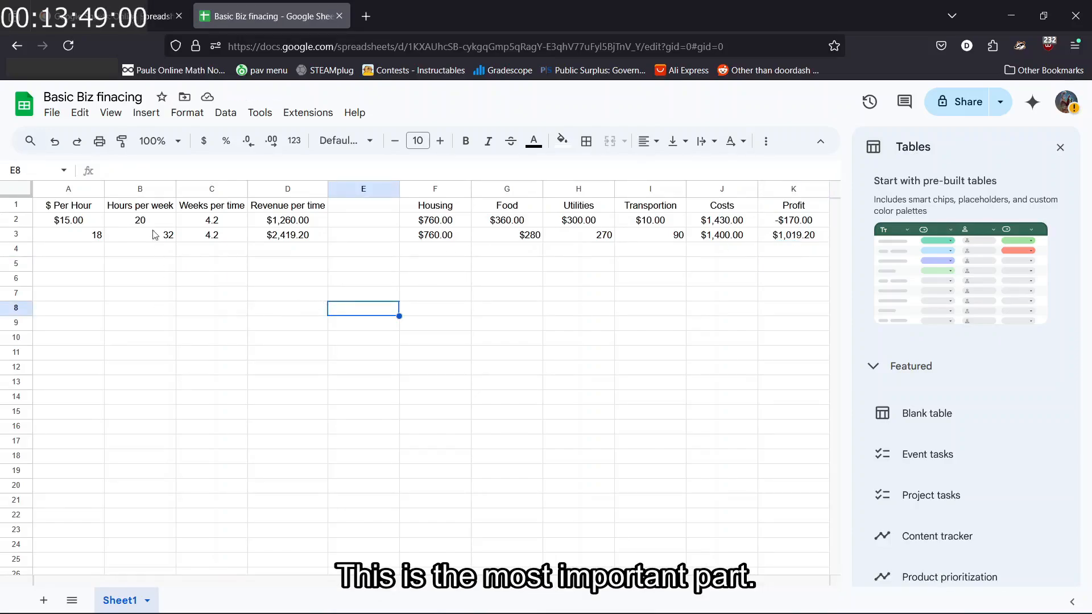
# - Center-align the values in row 3 from A3 to K3
pyautogui.click(69, 239)
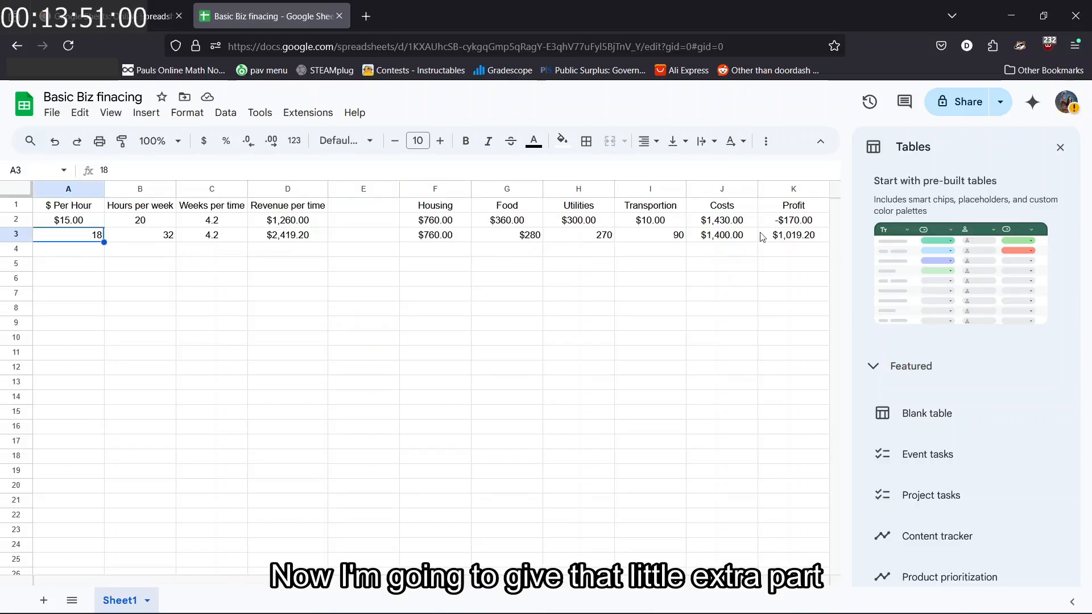
pyautogui.keyDown('shift'); pyautogui.click(795, 238); pyautogui.keyUp('shift')
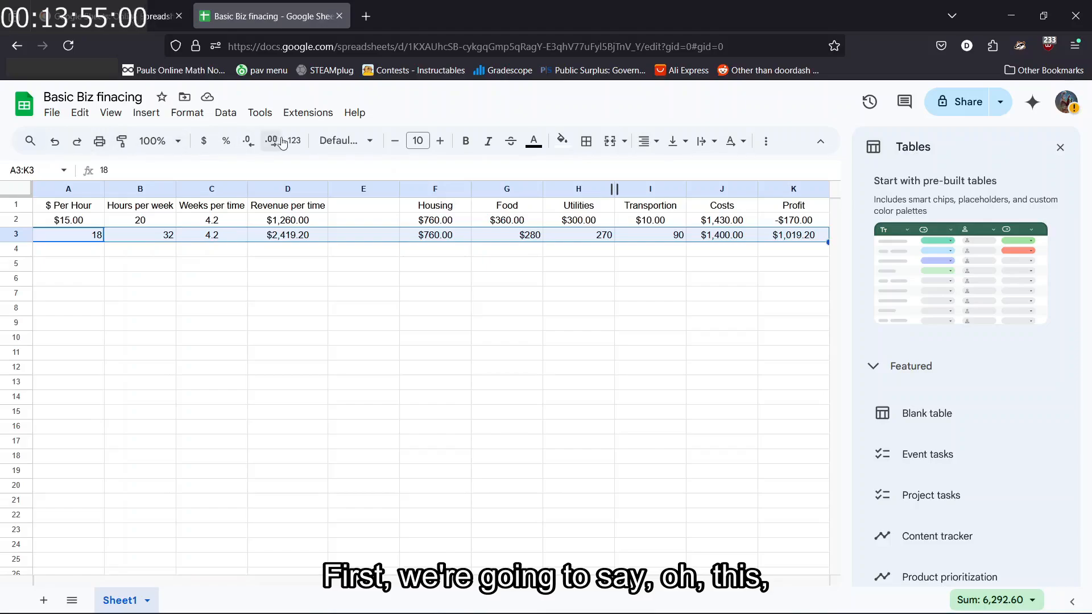
pyautogui.click(648, 140)
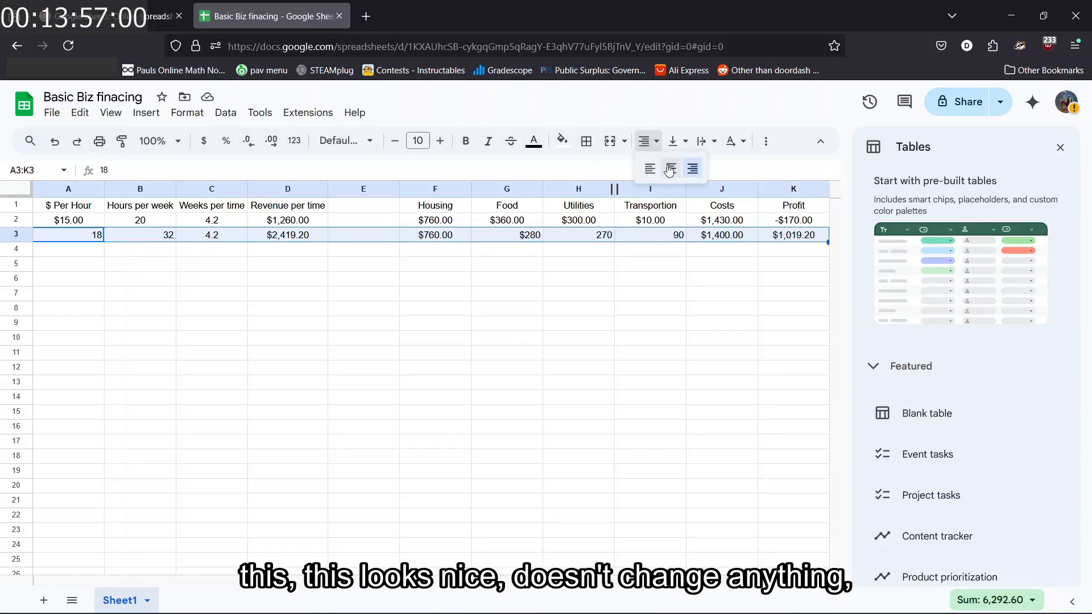
pyautogui.click(669, 172)
pyautogui.click(443, 279)
pyautogui.click(222, 306)
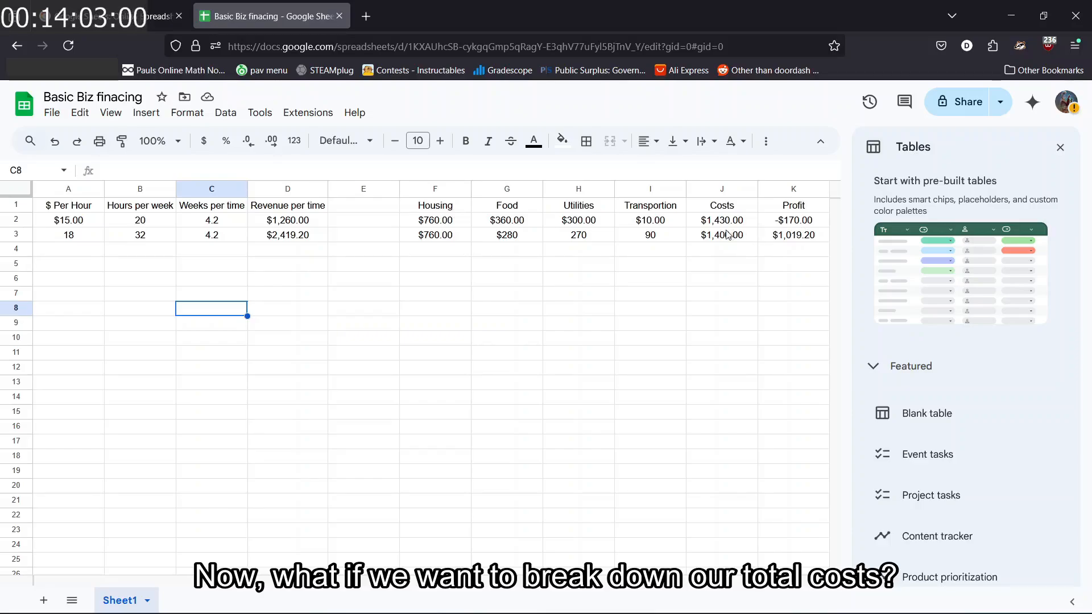
pyautogui.click(426, 206)
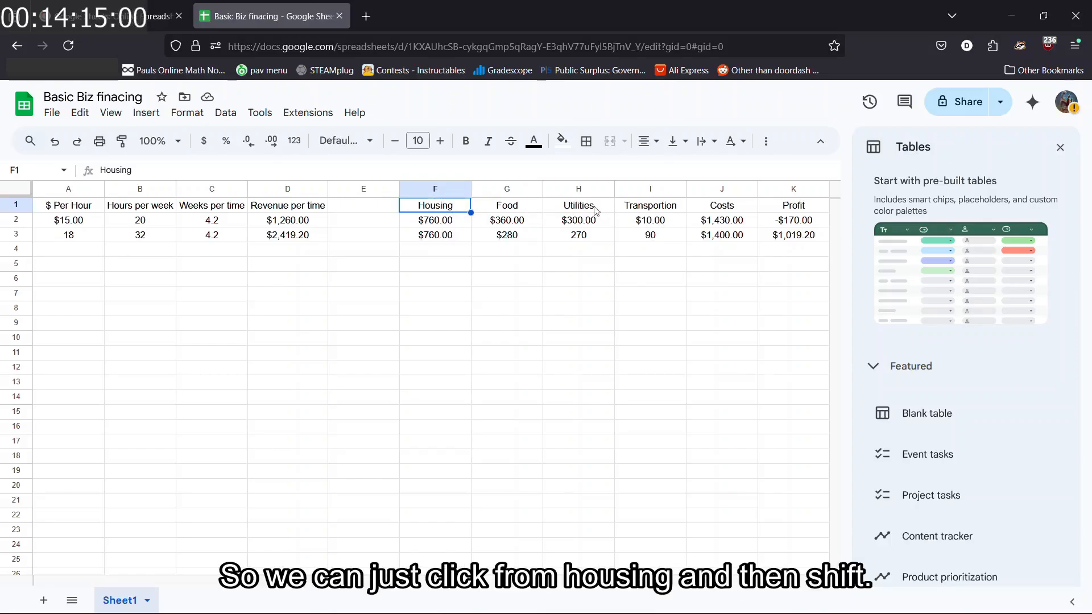
pyautogui.keyDown('shift'); pyautogui.click(520, 211); pyautogui.keyUp('shift')
pyautogui.keyDown('shift'); pyautogui.click(565, 210); pyautogui.keyUp('shift')
pyautogui.click(447, 209)
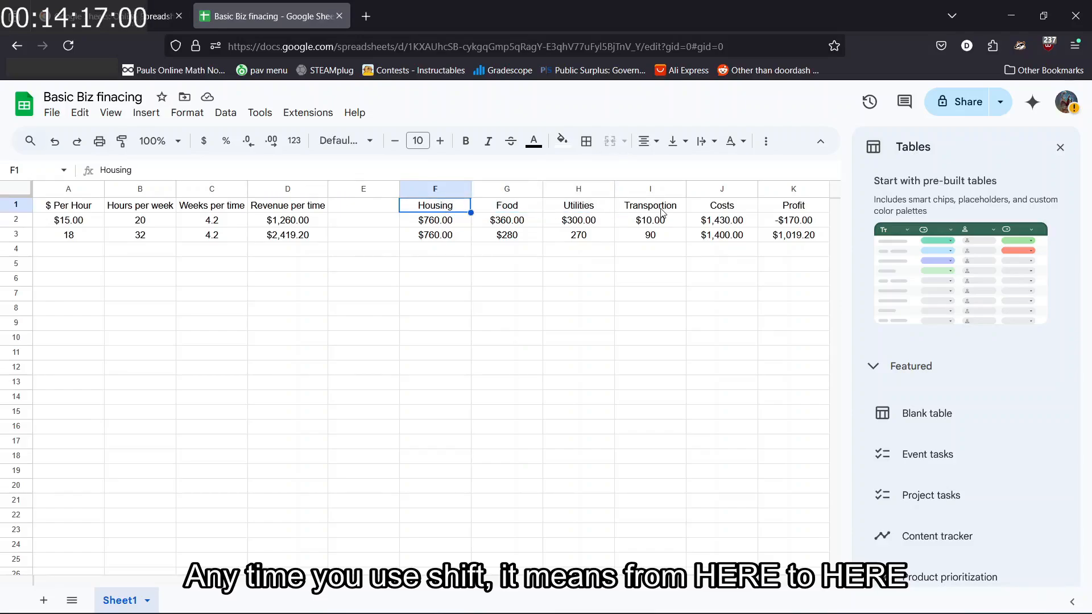
pyautogui.keyDown('shift'); pyautogui.click(622, 211); pyautogui.keyUp('shift')
pyautogui.click(433, 209)
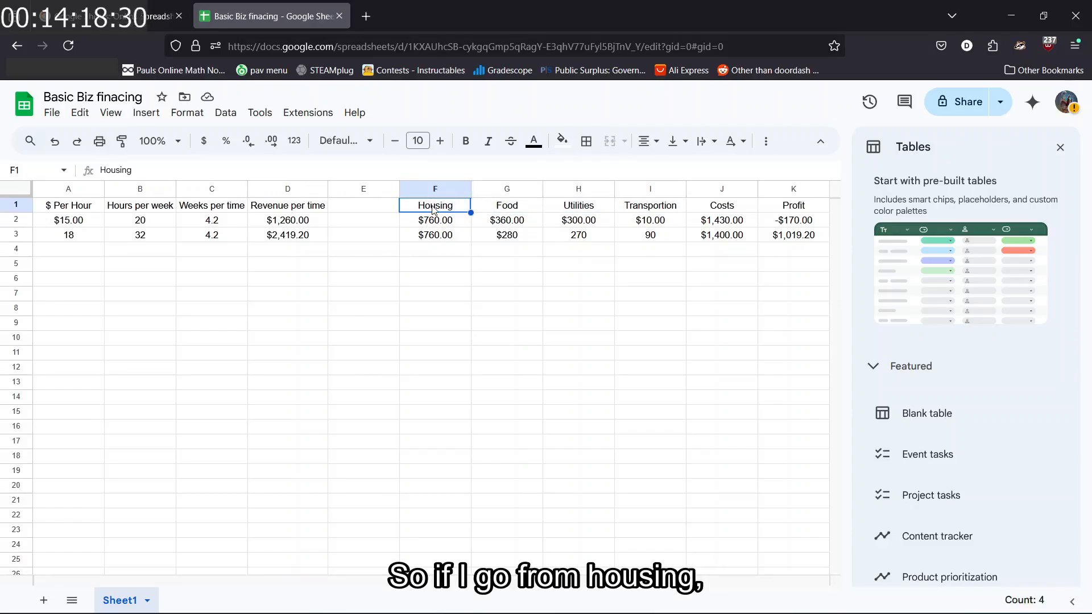
pyautogui.keyDown('shift'); pyautogui.click(658, 207); pyautogui.keyUp('shift')
pyautogui.click(578, 292)
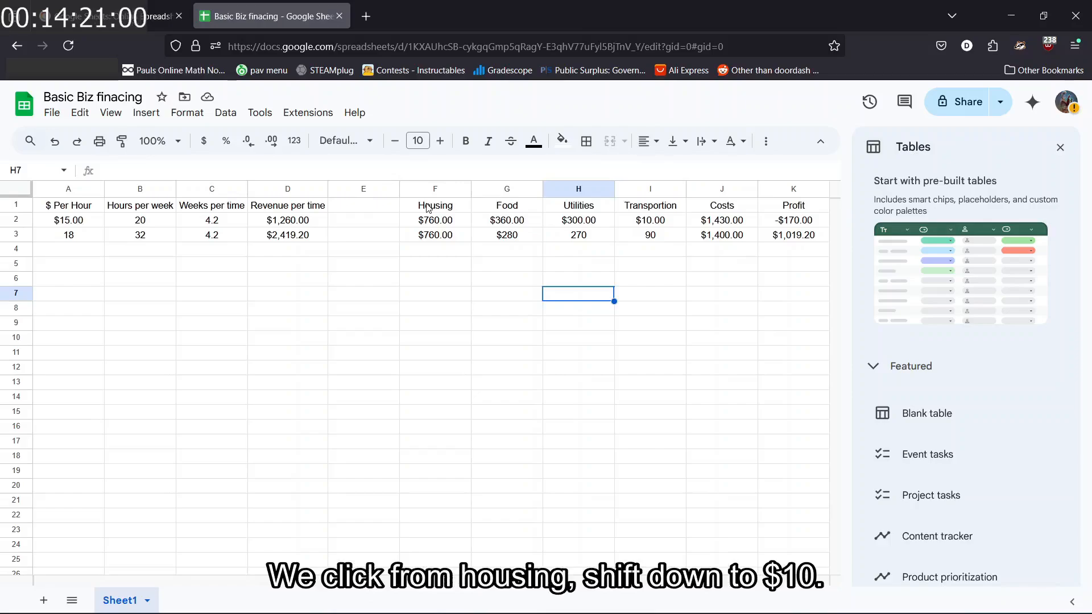
# - Insert a column chart of the cost categories from F1:I2 and move it clear of the data rows
pyautogui.click(428, 208)
pyautogui.keyDown('shift'); pyautogui.click(653, 227); pyautogui.keyUp('shift')
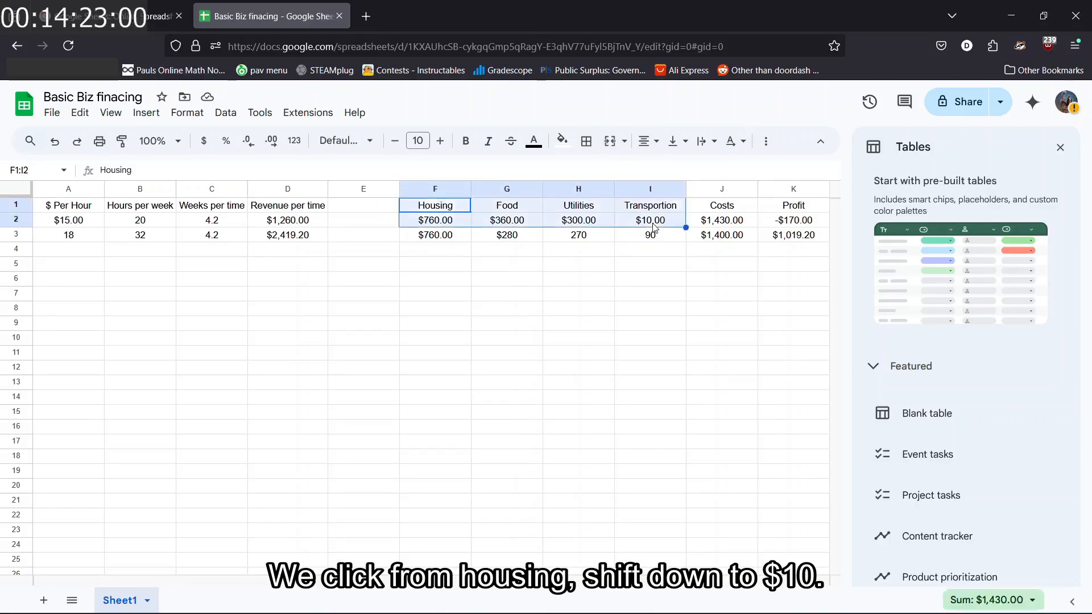
pyautogui.click(147, 114)
pyautogui.click(178, 275)
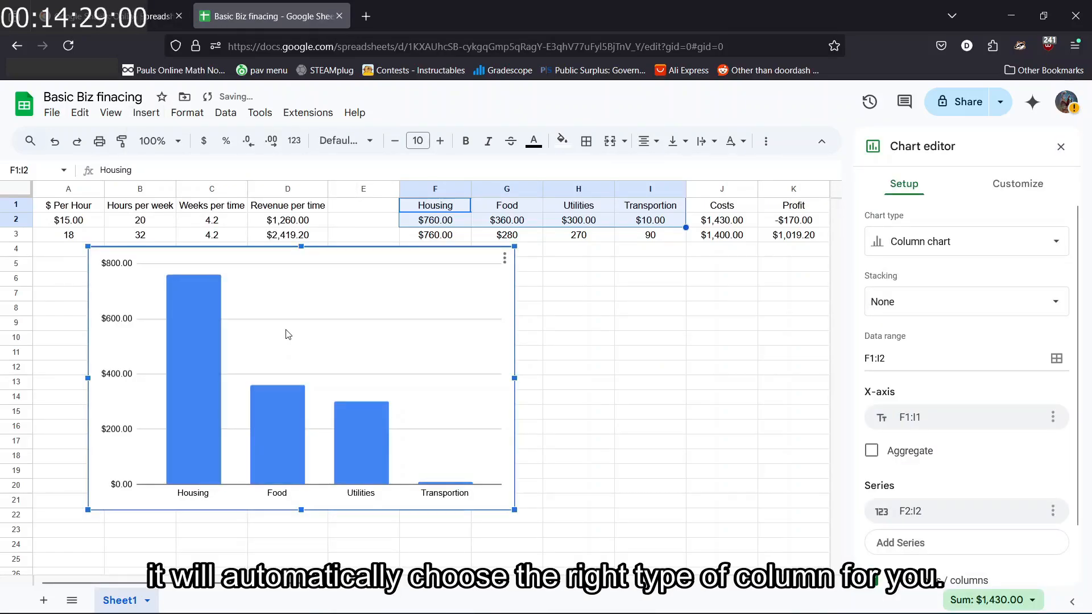
pyautogui.moveTo(290, 334); pyautogui.dragTo(439, 367)
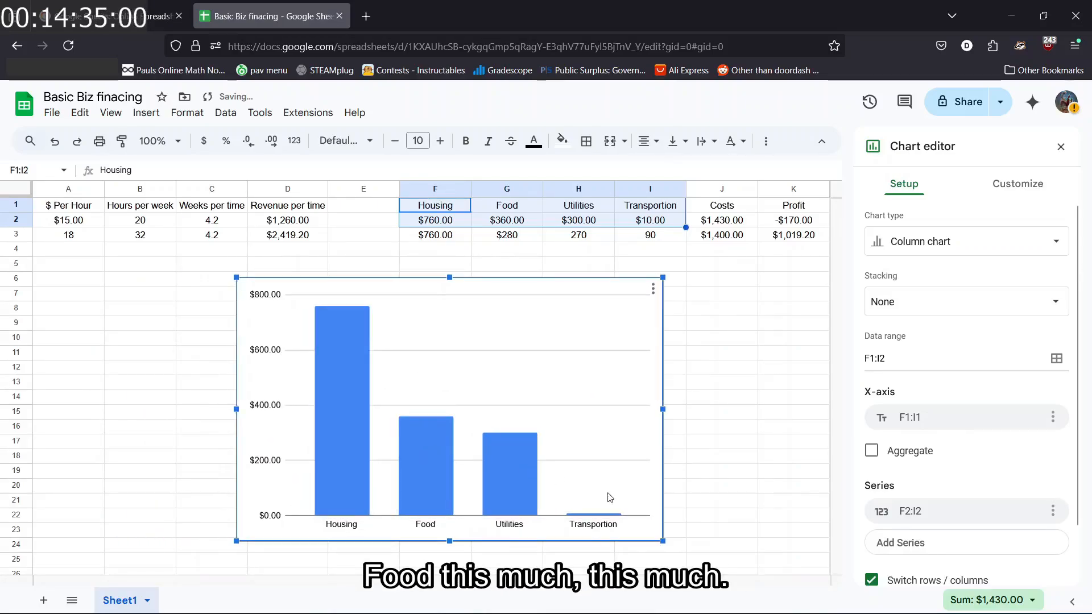
# - Enable minor gridlines, major ticks and minor ticks on the cost chart's vertical axis
pyautogui.click(691, 367)
pyautogui.click(594, 362)
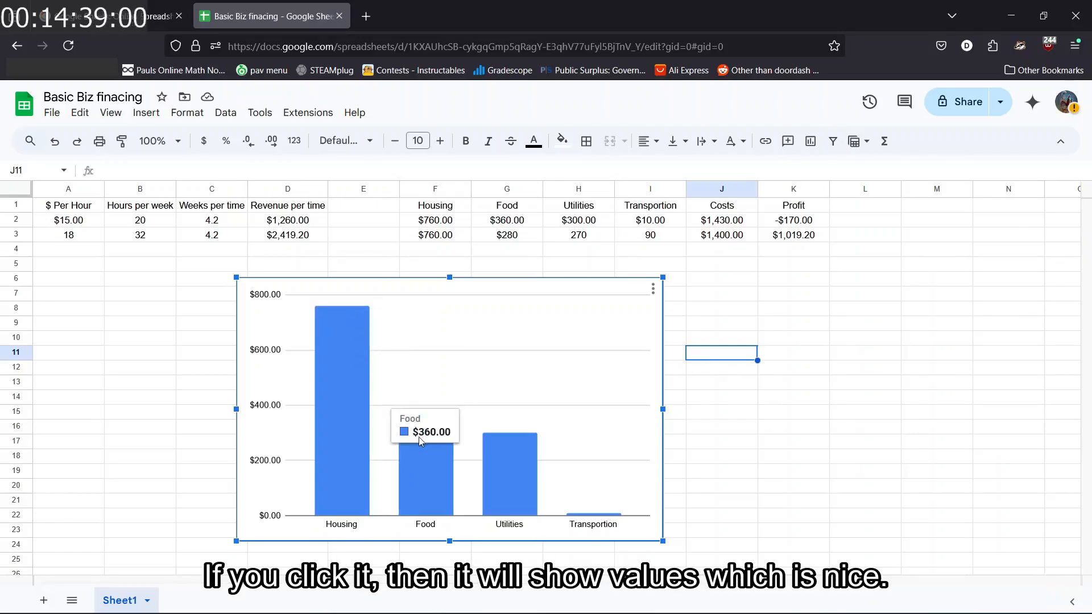
pyautogui.doubleClick(549, 430)
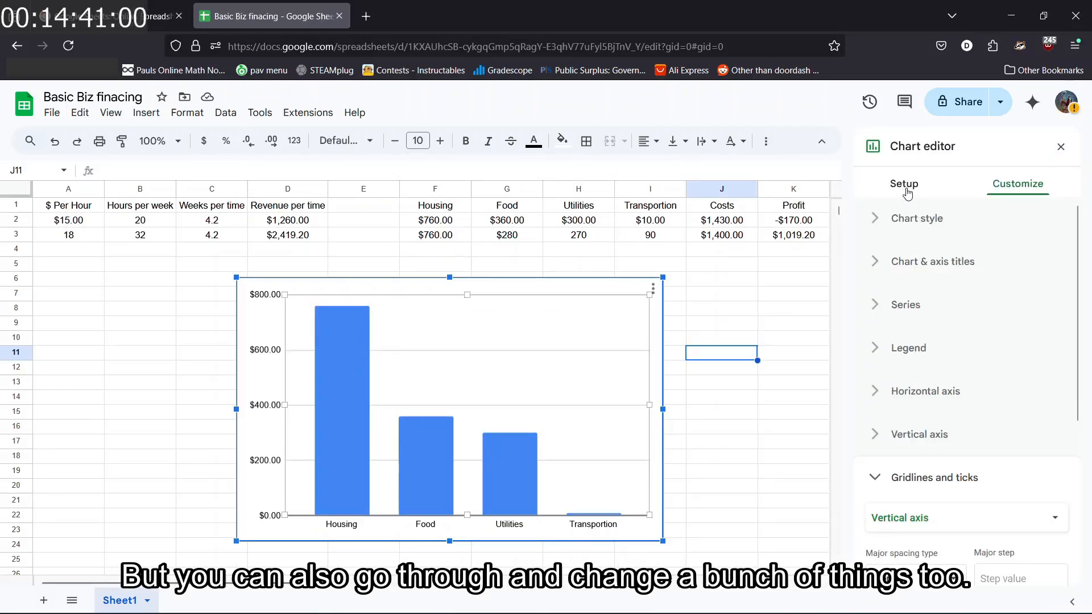
pyautogui.scroll(-5, 924, 359)
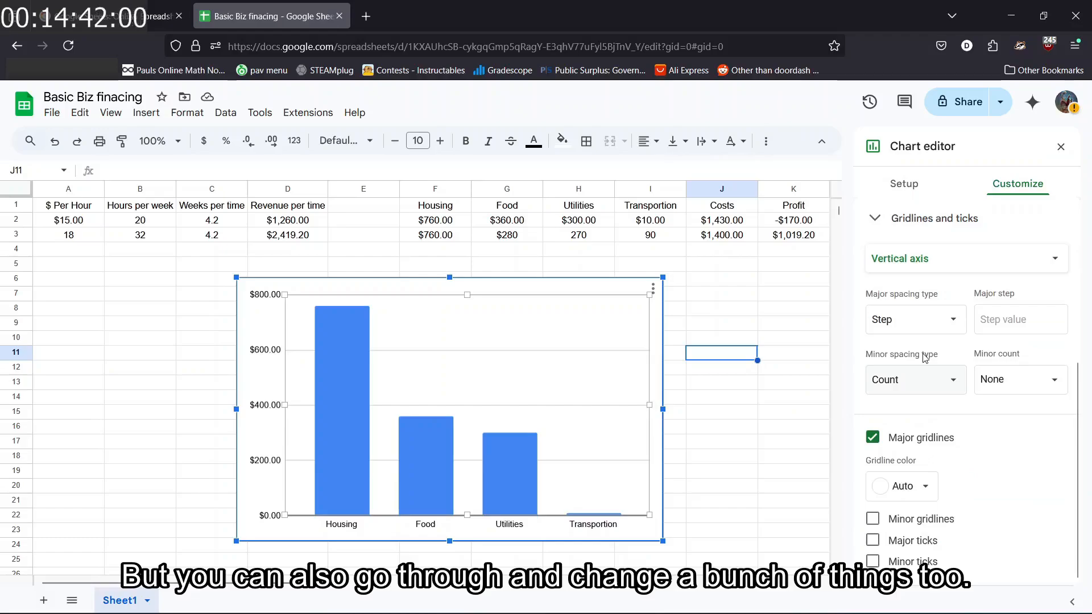
pyautogui.click(873, 518)
pyautogui.click(873, 520)
pyautogui.scroll(-2, 922, 411)
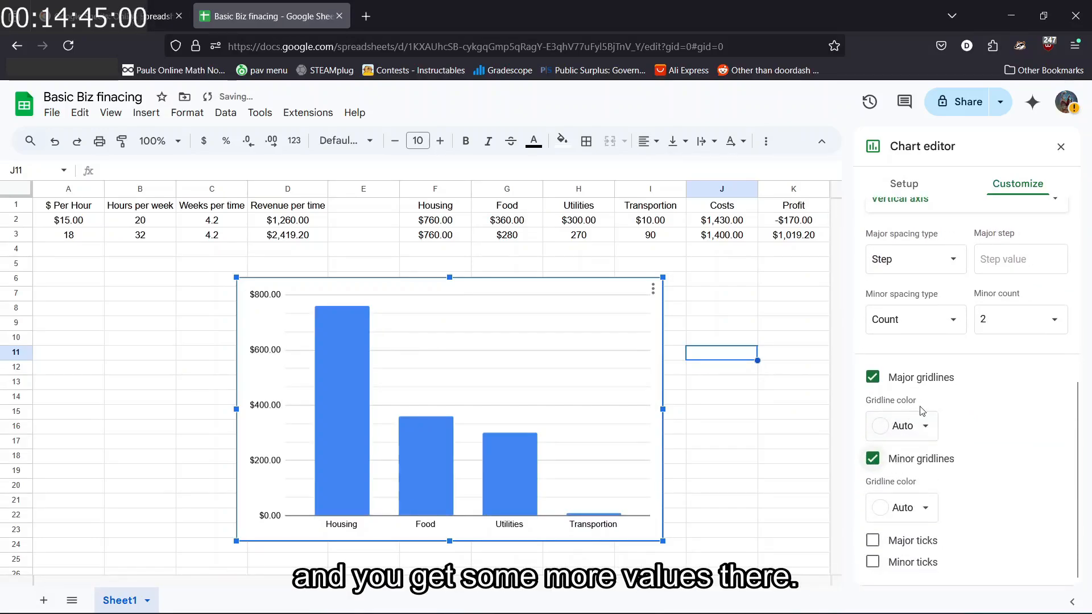
pyautogui.click(873, 540)
pyautogui.scroll(-2, 877, 568)
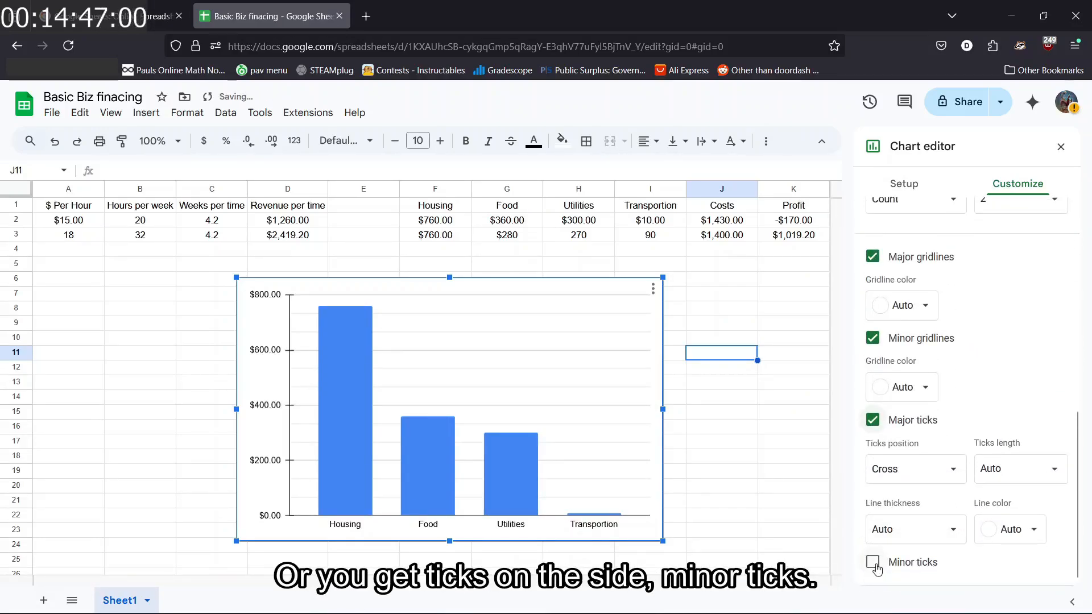
pyautogui.click(874, 562)
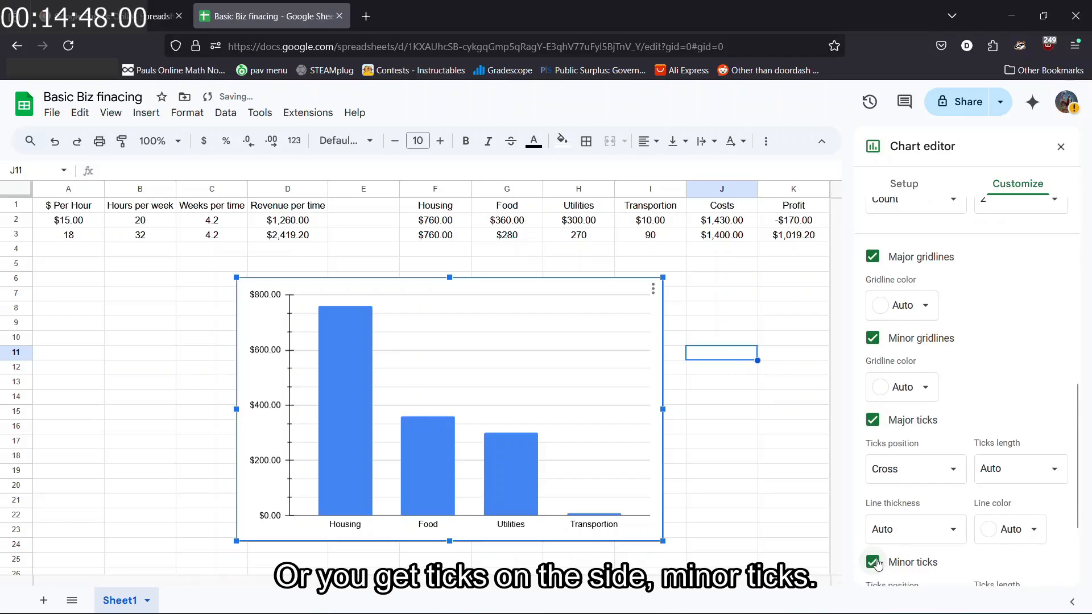
pyautogui.click(1001, 472)
pyautogui.click(1009, 519)
# - Apply the 3D chart style to the cost chart's columns
pyautogui.scroll(15, 971, 361)
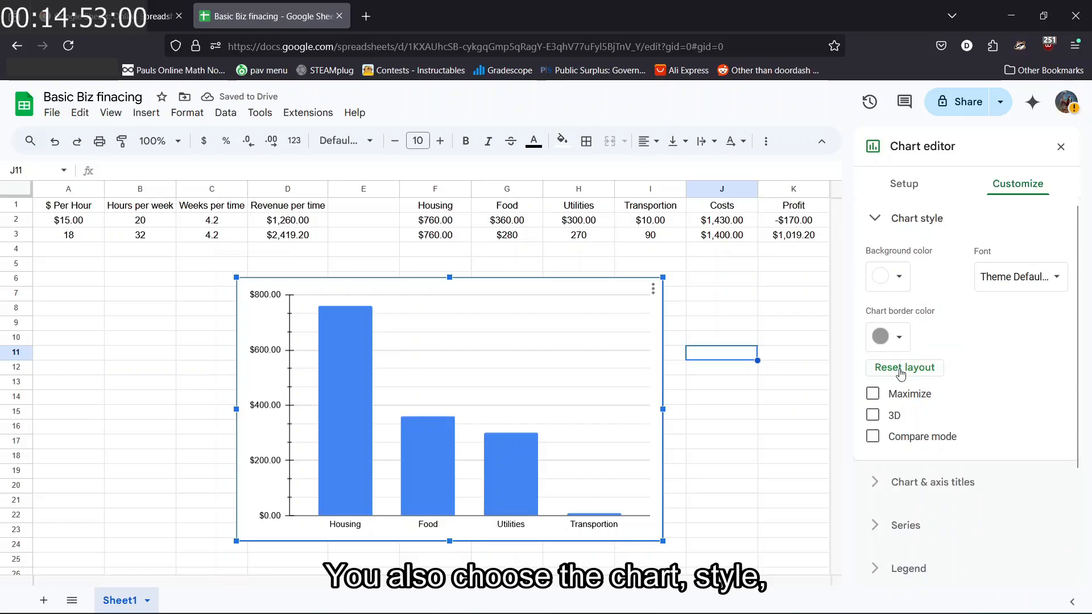
pyautogui.click(870, 416)
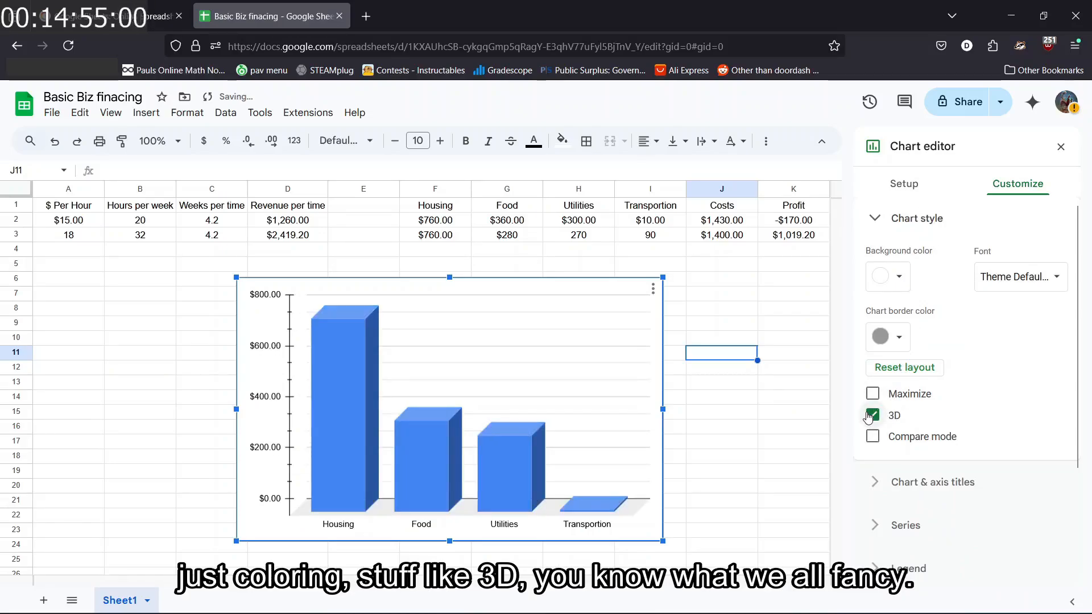
pyautogui.click(60, 224)
# - Try the pie chart type on the cost chart and switch it back to a column chart
pyautogui.doubleClick(551, 433)
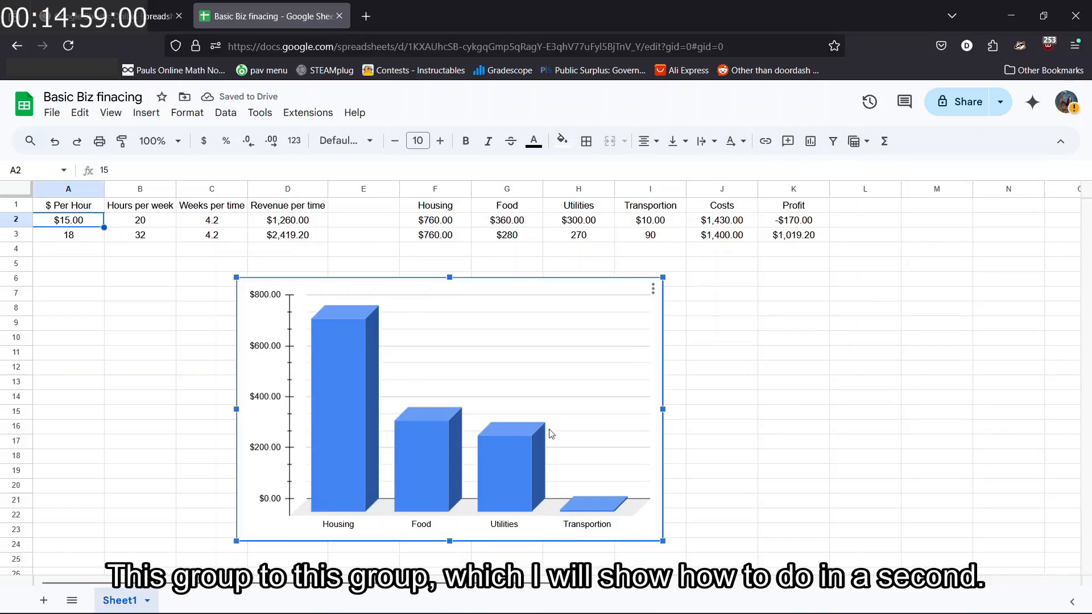
pyautogui.click(903, 183)
pyautogui.click(955, 228)
pyautogui.scroll(-5, 962, 398)
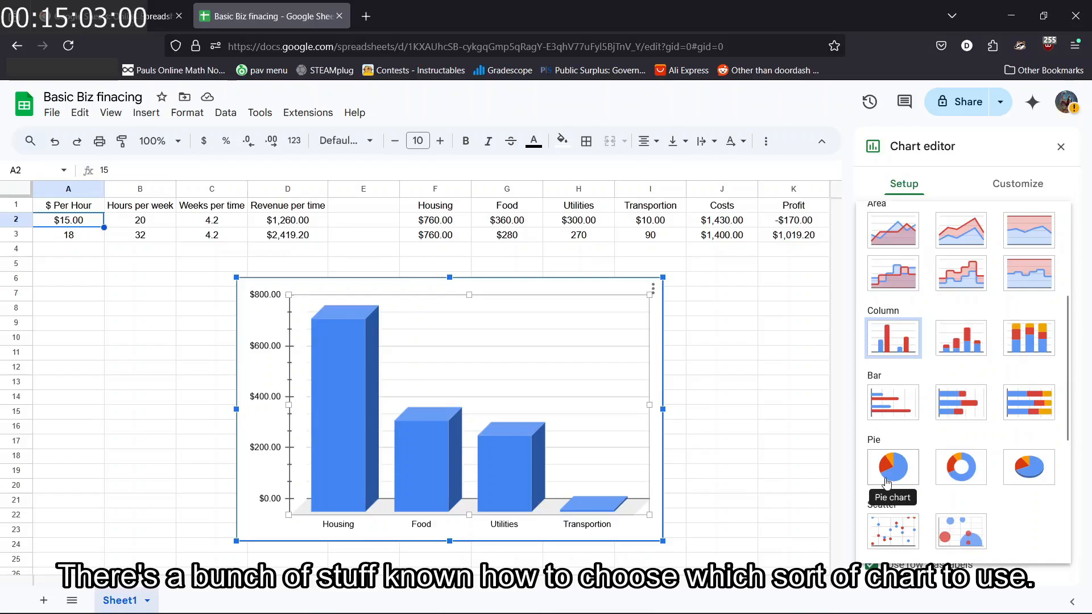
pyautogui.click(884, 483)
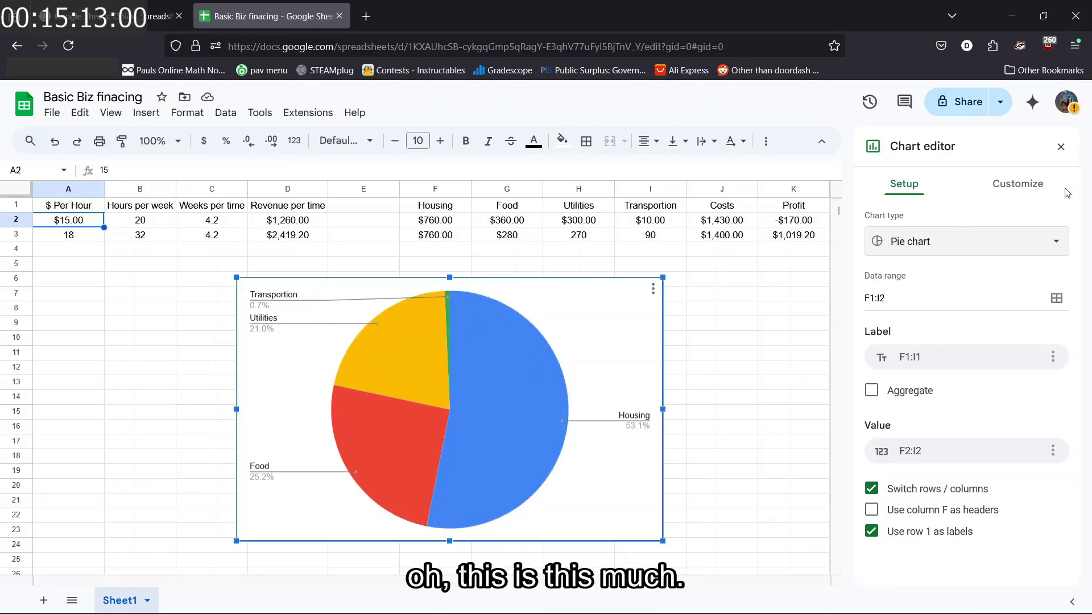
pyautogui.click(969, 241)
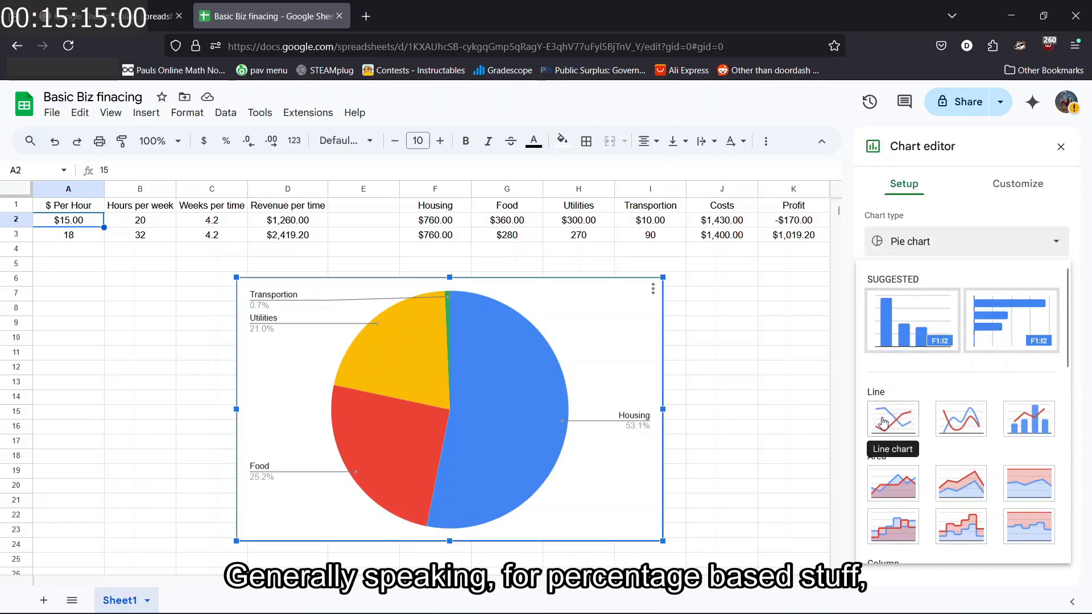
pyautogui.click(912, 321)
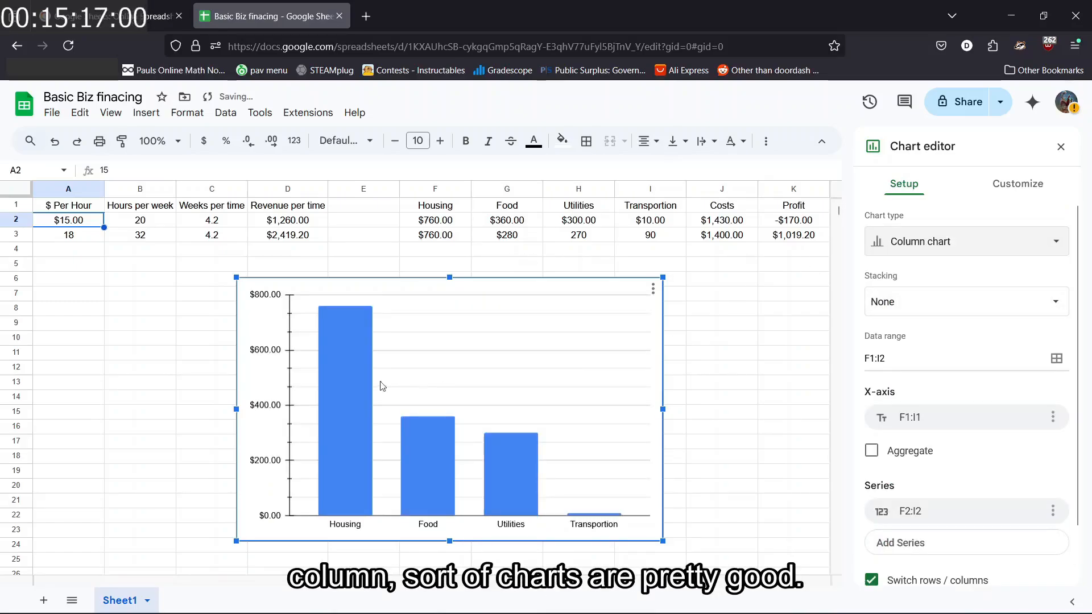
# - Delete the cost chart, undo the deletion, and delete it again using its own chart options
pyautogui.press('Delete')
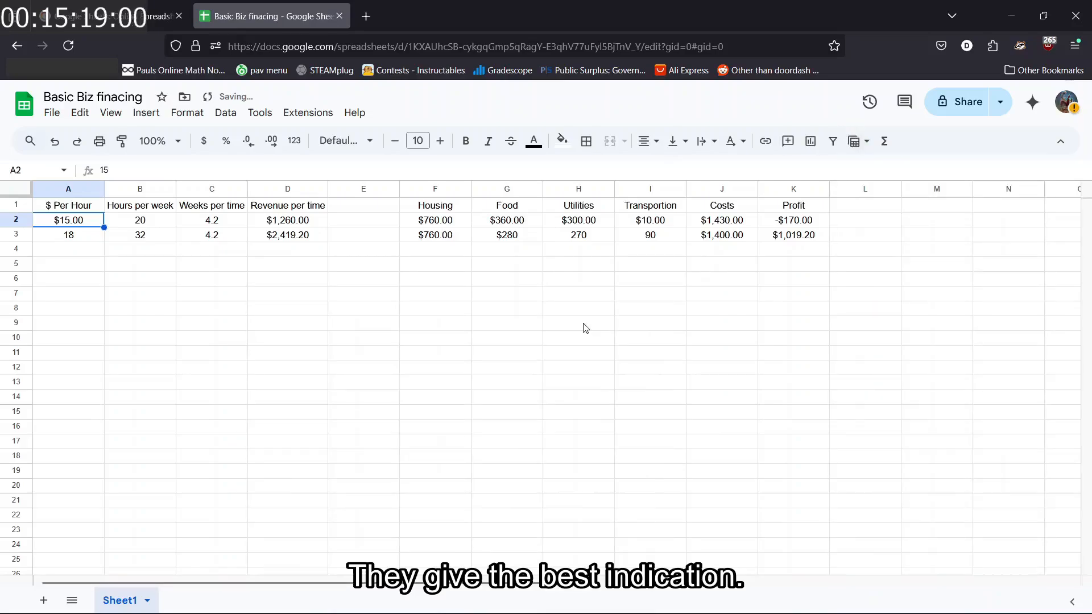
pyautogui.hotkey('ctrl', 'z')
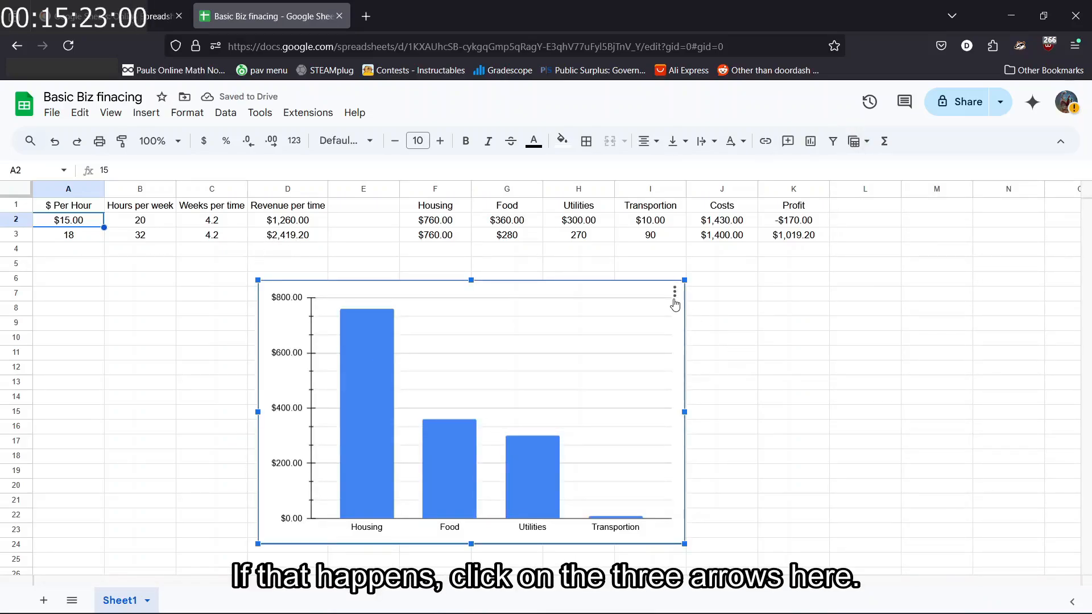
pyautogui.click(674, 293)
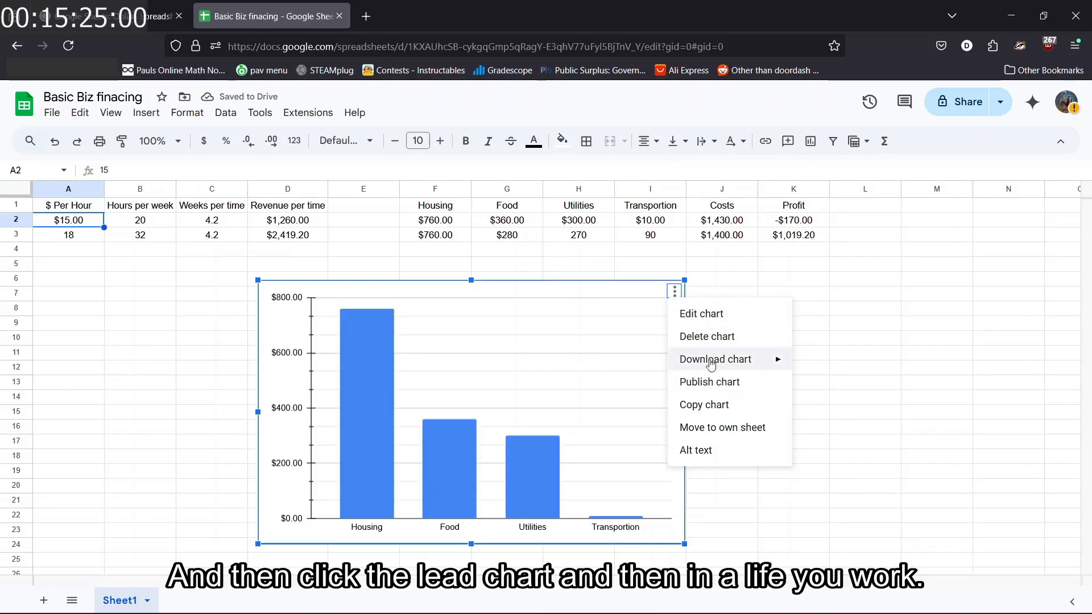
pyautogui.click(713, 340)
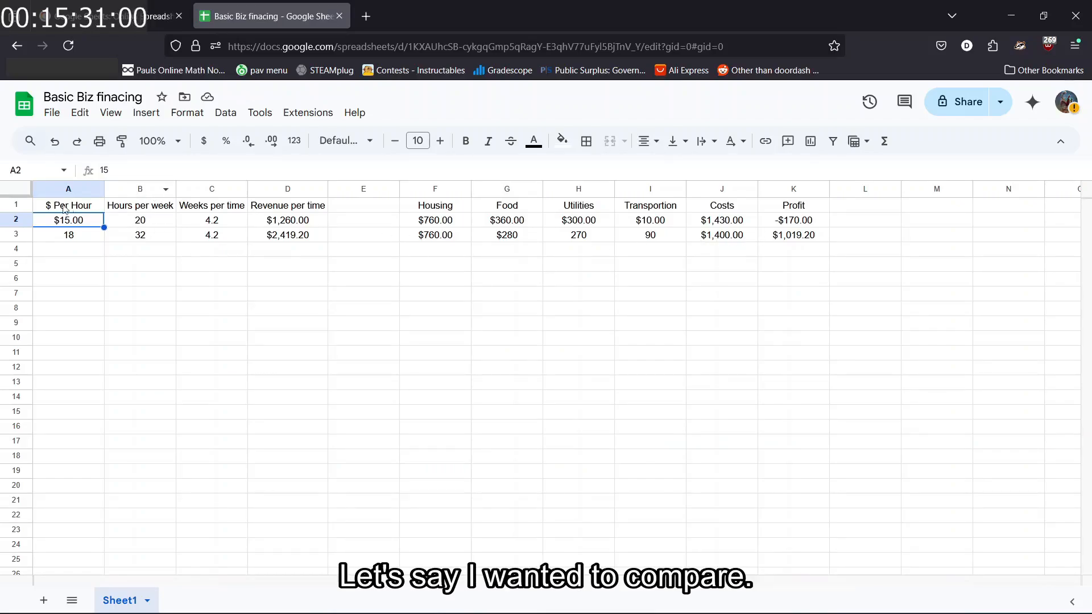
# - Insert a column chart from F1:K3 comparing both scenario rows across housing, food, utilities, transportation, costs and profit
pyautogui.press('Up')
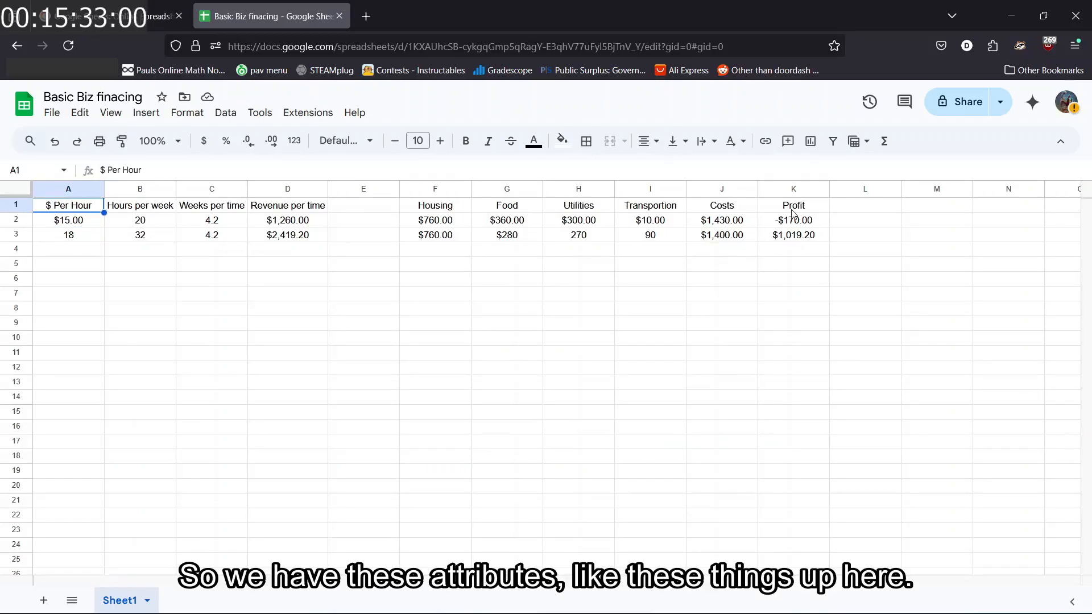
pyautogui.moveTo(463, 208); pyautogui.dragTo(794, 235)
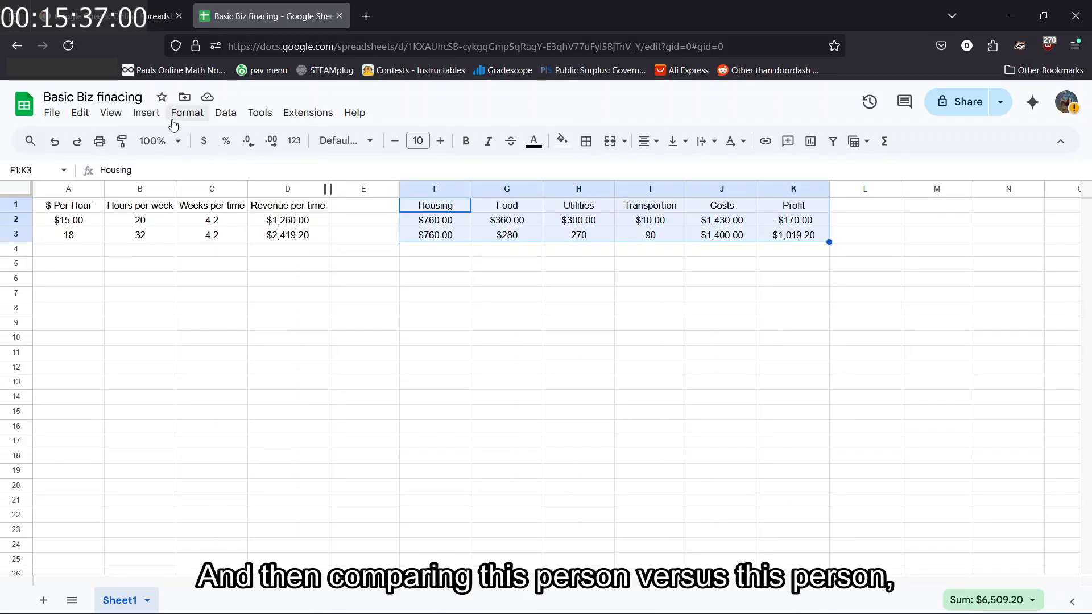
pyautogui.click(146, 112)
pyautogui.moveTo(188, 114)
pyautogui.moveTo(134, 115)
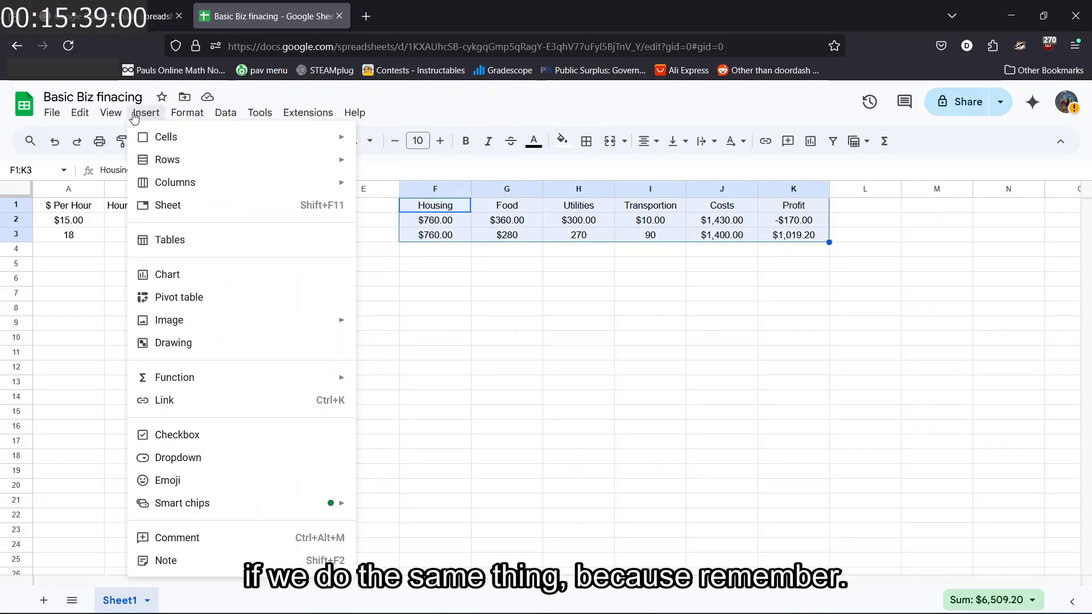
pyautogui.click(232, 286)
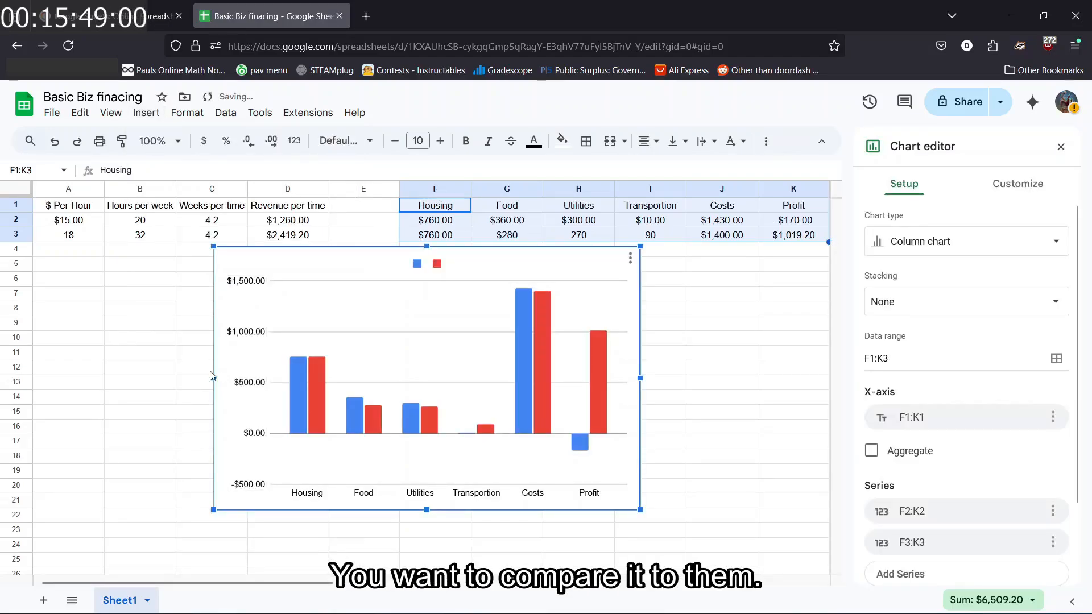
# - Turn on data labels for both scenario series in the column chart
pyautogui.click(180, 367)
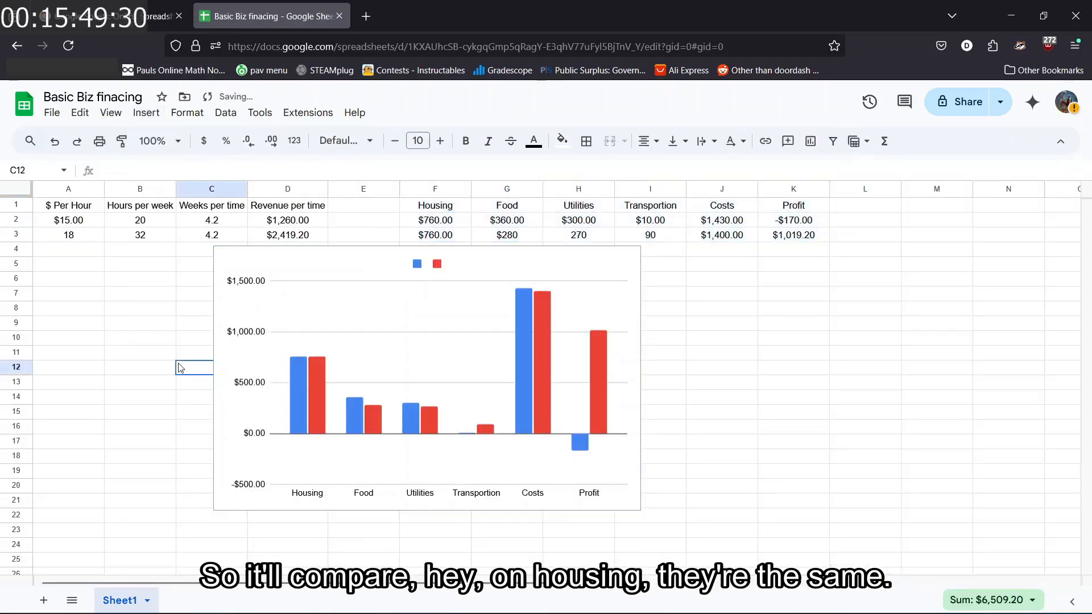
pyautogui.click(313, 401)
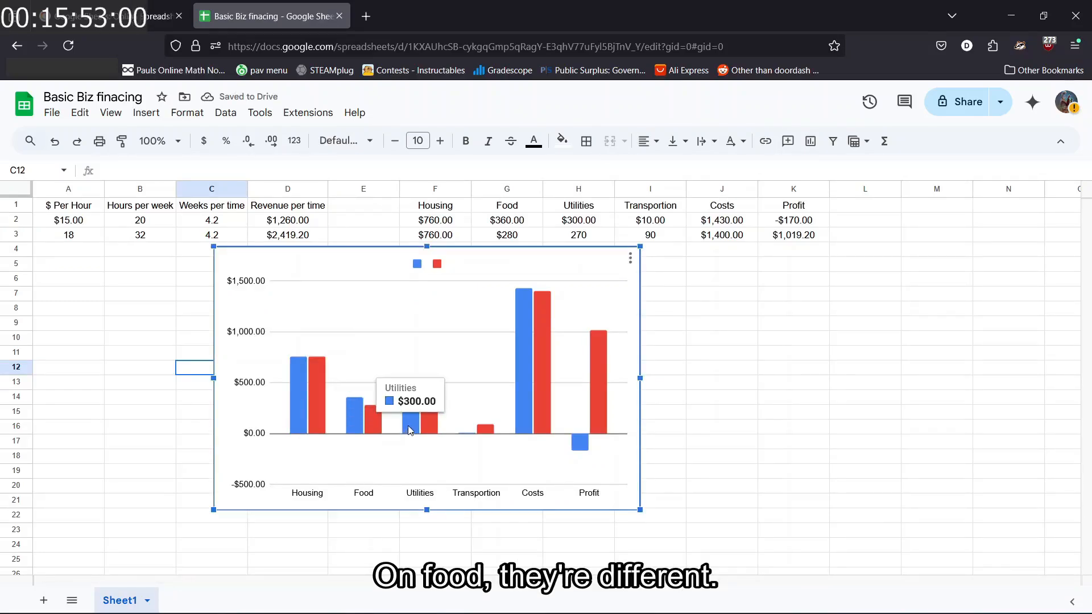
pyautogui.doubleClick(436, 340)
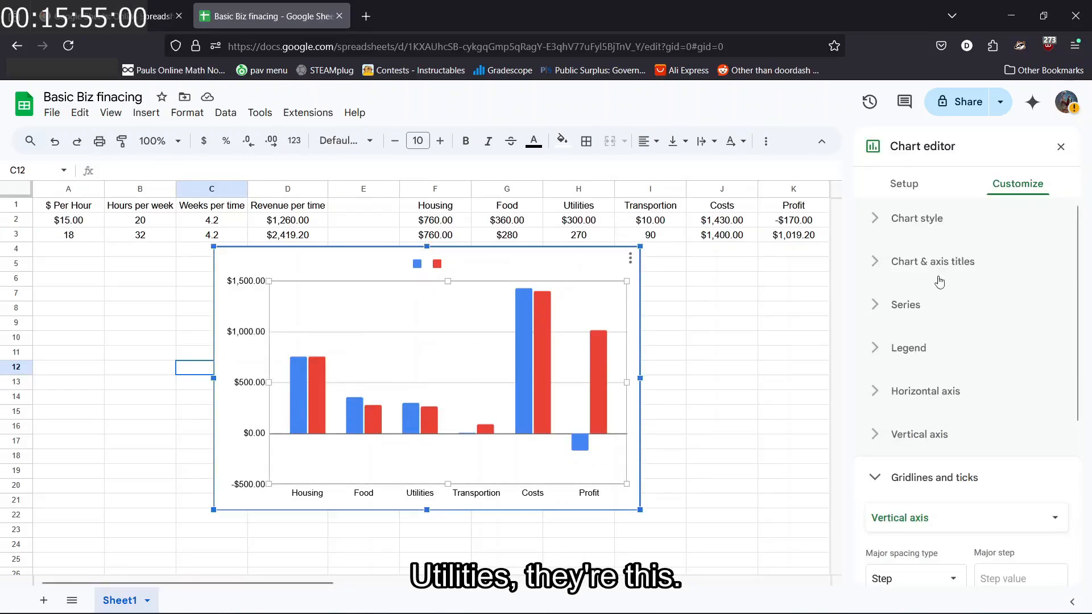
pyautogui.click(925, 220)
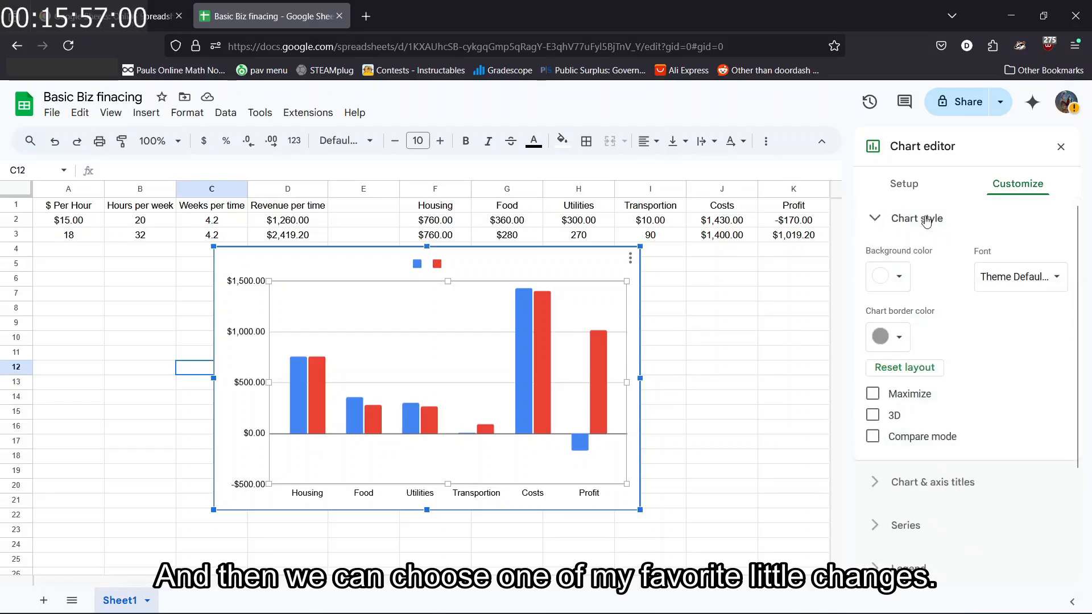
pyautogui.click(925, 225)
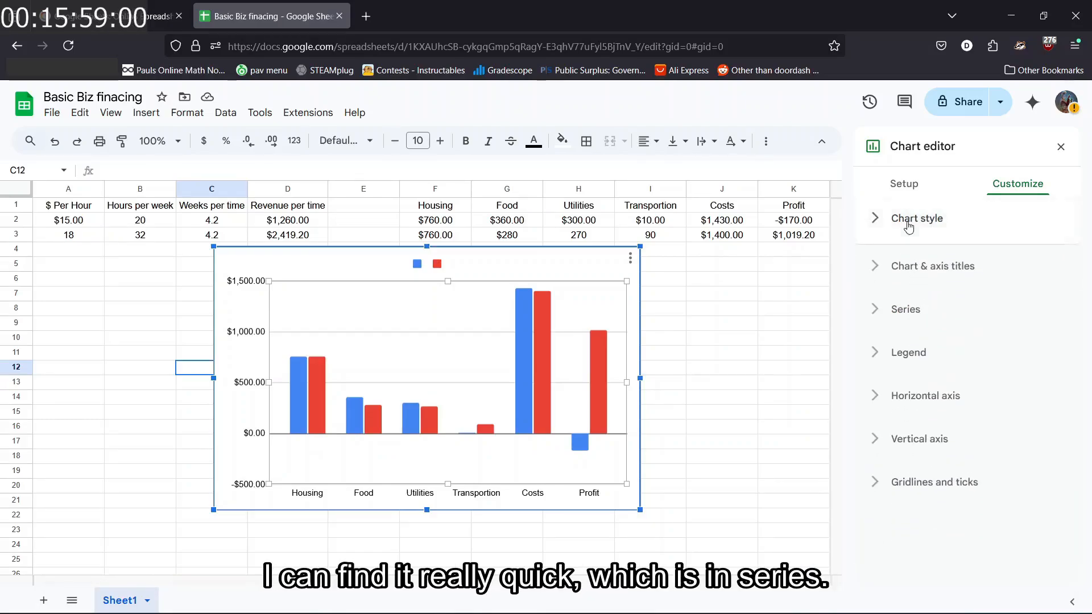
pyautogui.click(906, 305)
pyautogui.scroll(-5, 906, 307)
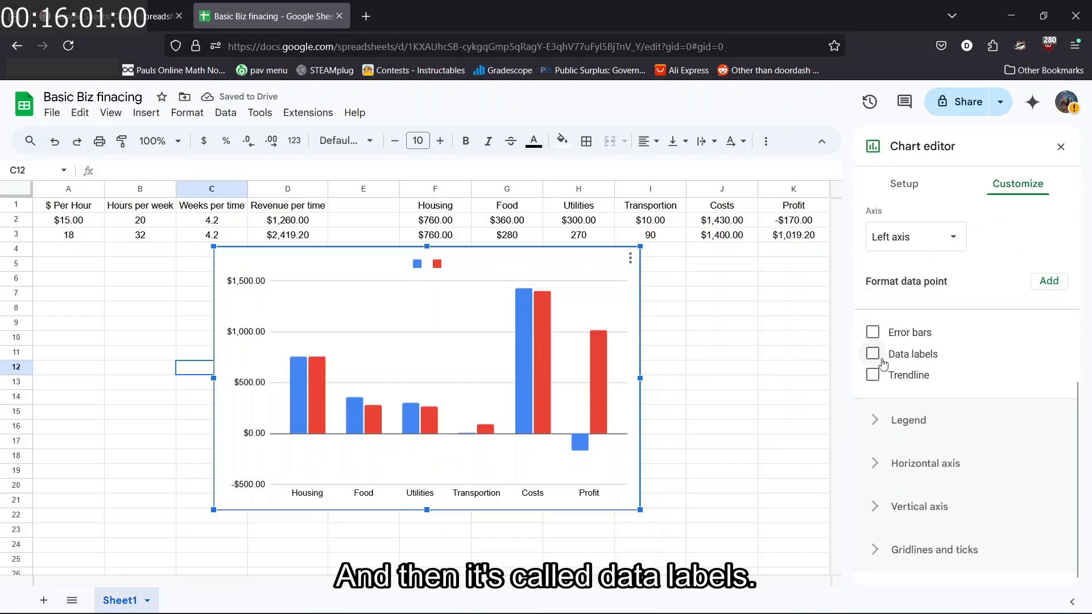
pyautogui.click(873, 352)
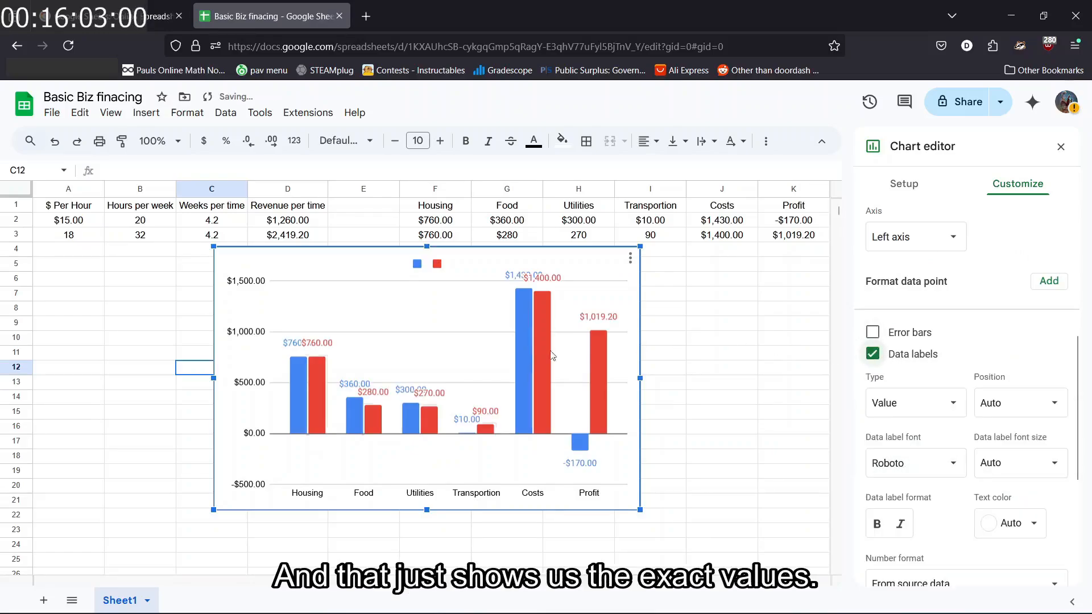
# - Open the text formatting of a costs data label, then turn off data labels for the second scenario's series
pyautogui.doubleClick(548, 277)
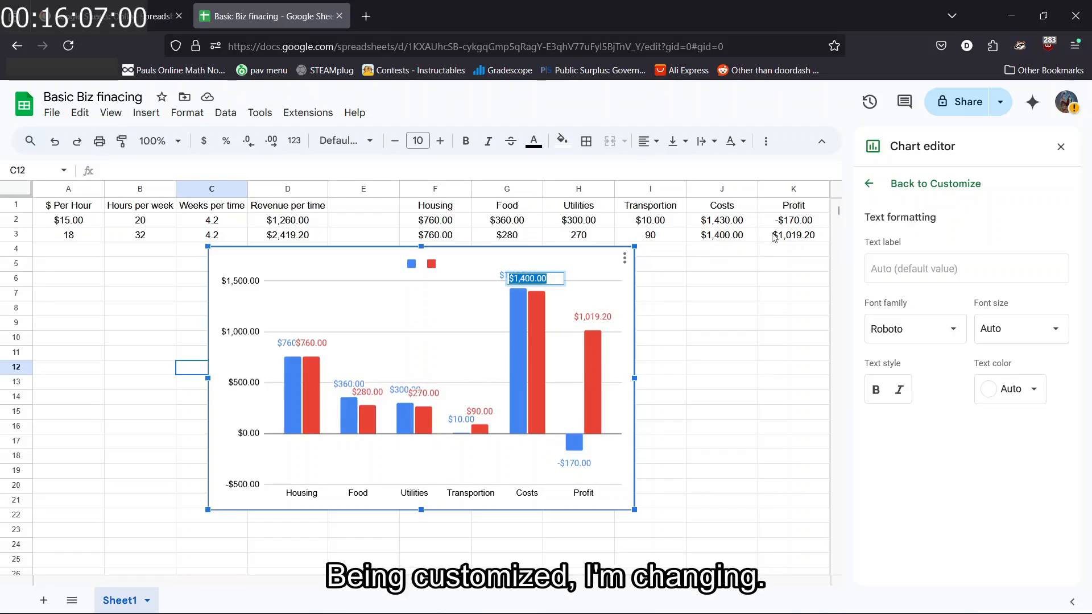
pyautogui.click(890, 183)
pyautogui.scroll(-2, 938, 516)
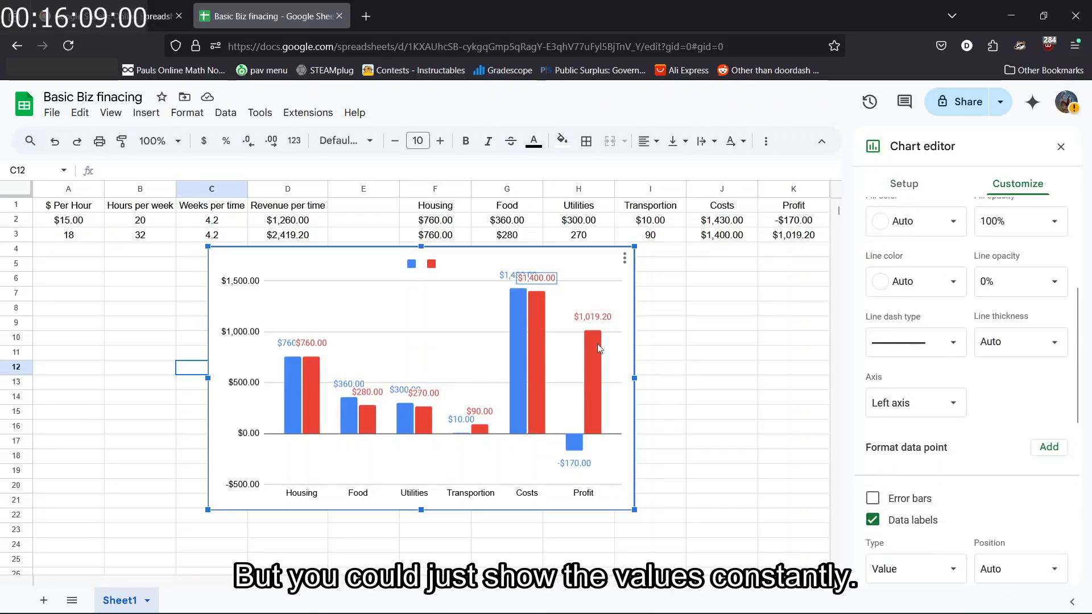
pyautogui.click(873, 520)
pyautogui.click(659, 264)
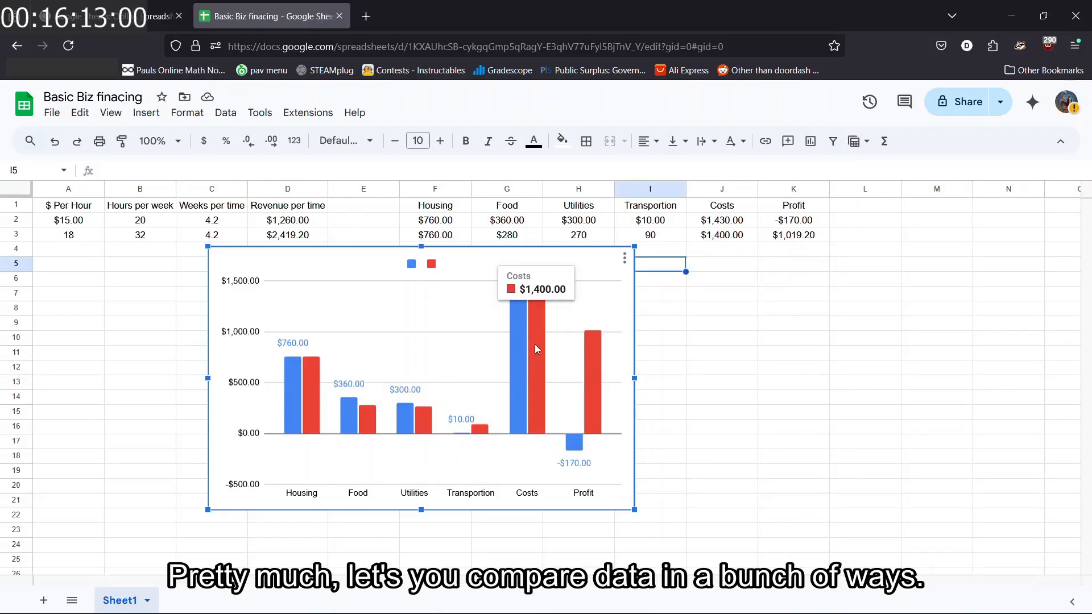
# - Set the second scenario's hourly rate in A3 to 16
pyautogui.click(98, 238)
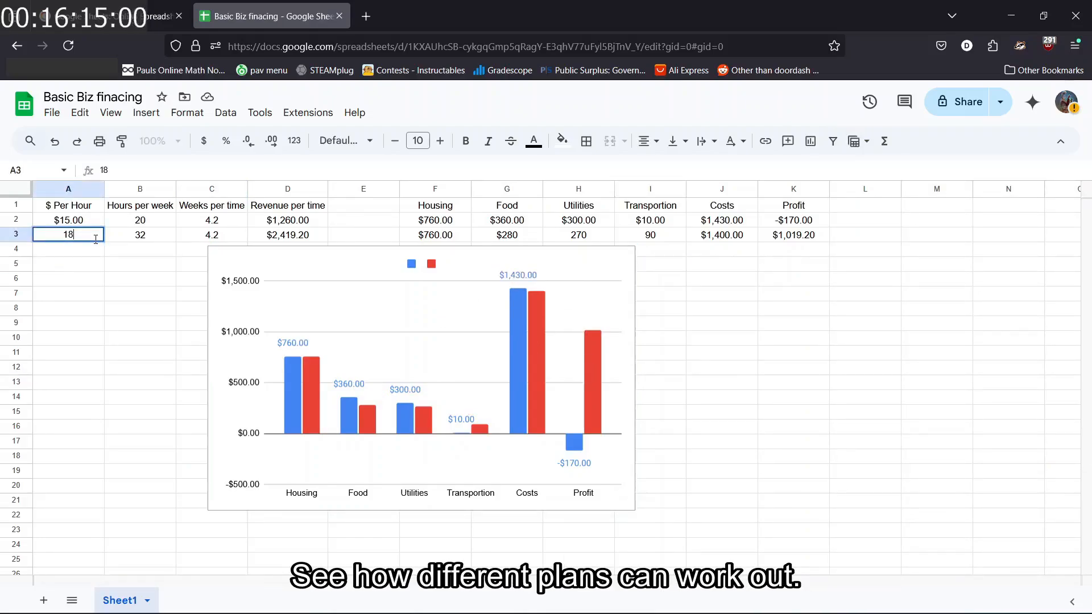
pyautogui.doubleClick(98, 238)
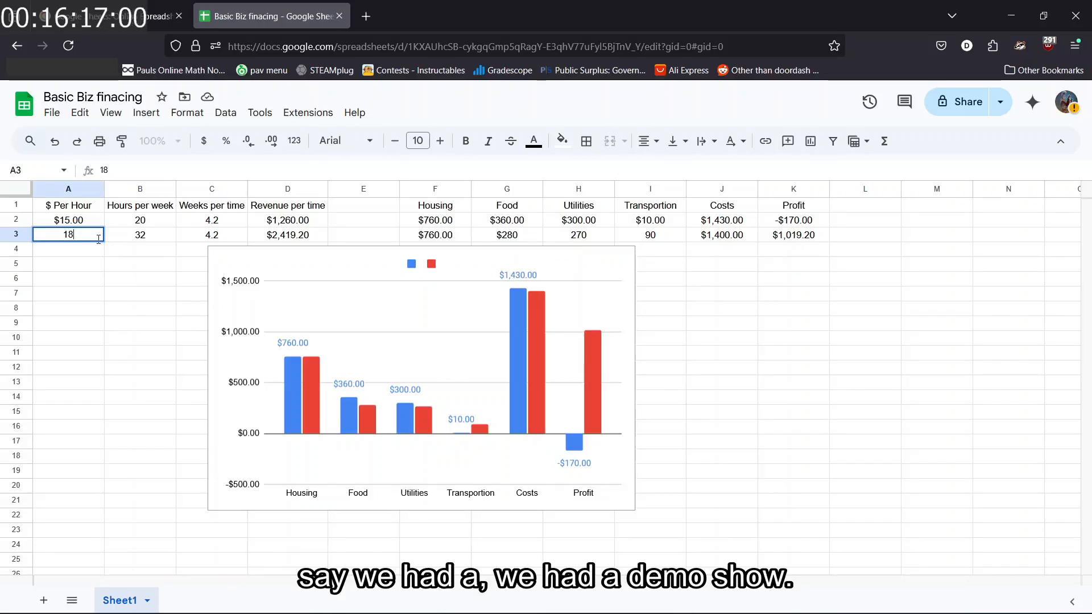
pyautogui.press('BackSpace')
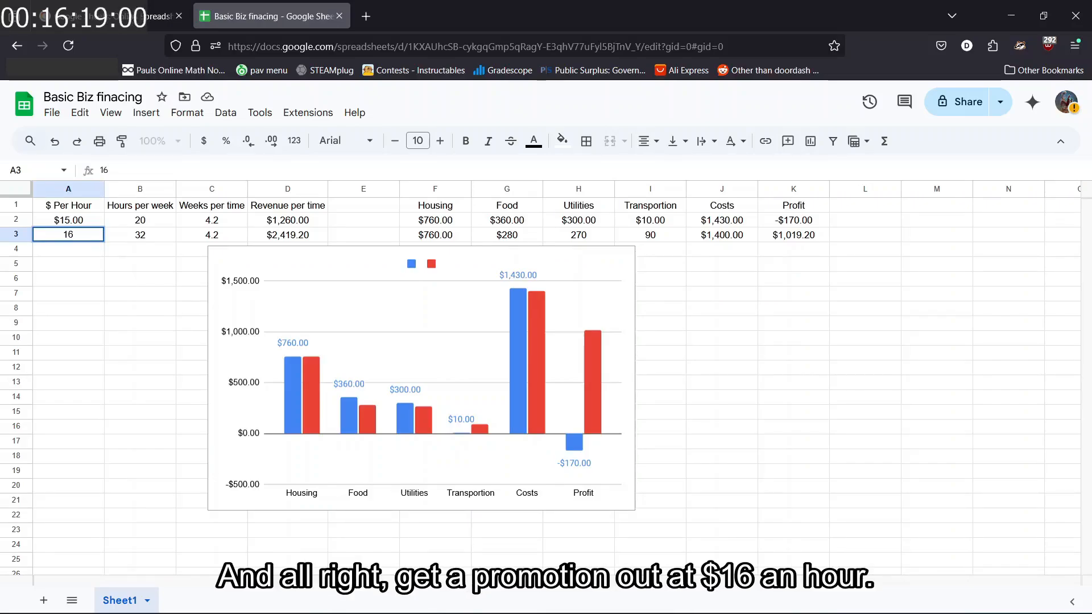
pyautogui.press('Return')
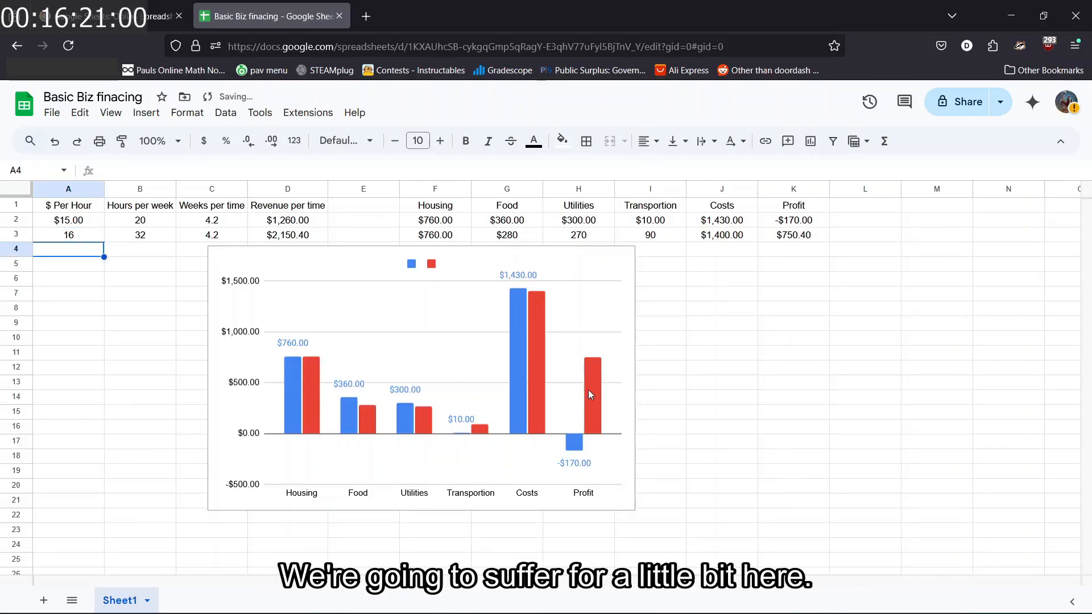
pyautogui.click(588, 390)
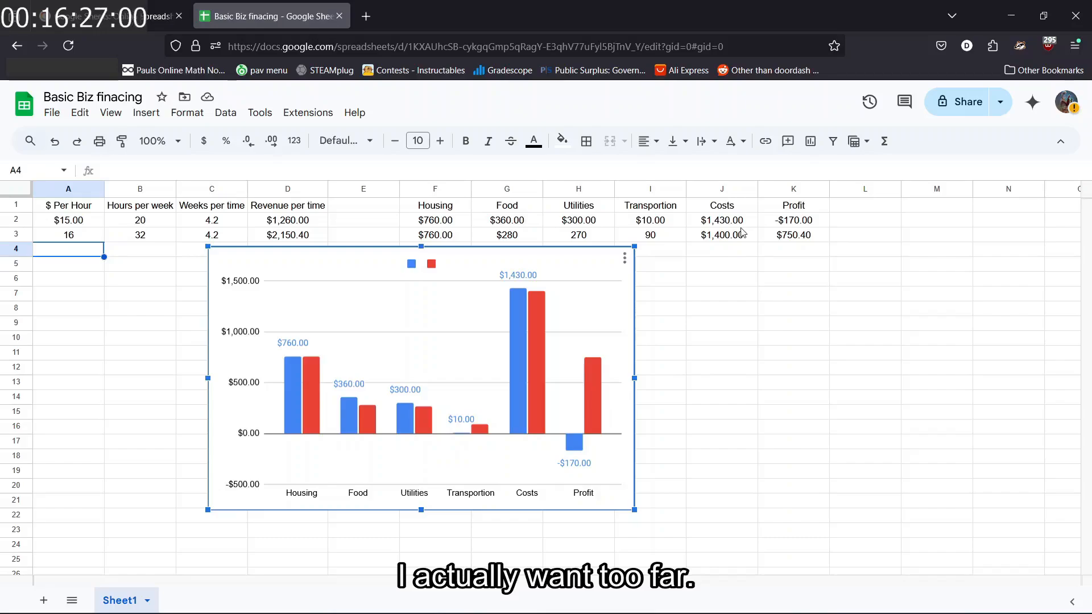
# - Delete the column chart comparing costs and profit
pyautogui.click(432, 210)
pyautogui.click(649, 237)
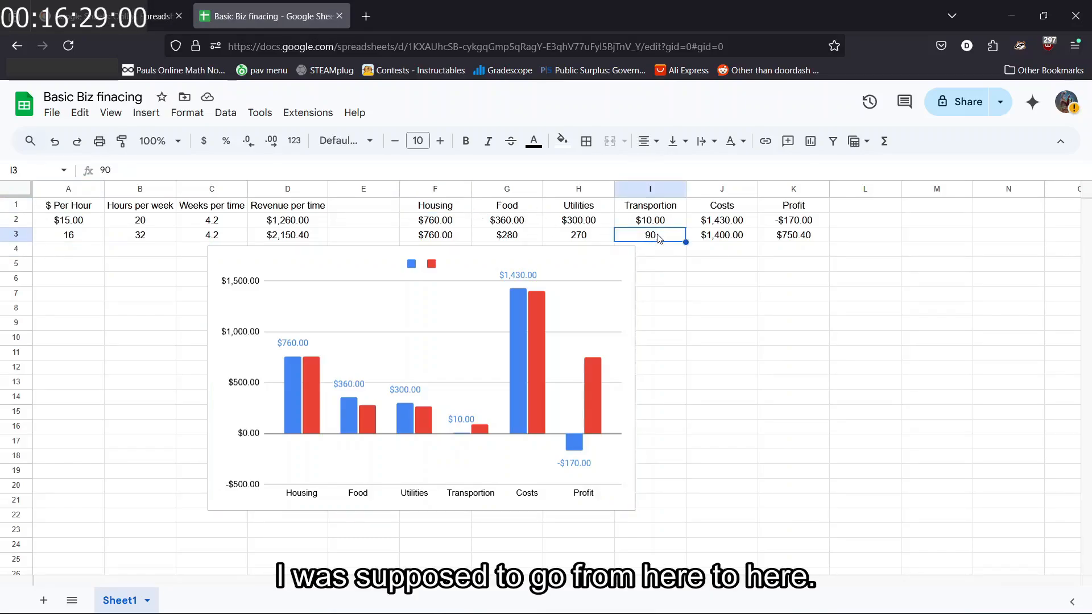
pyautogui.click(474, 283)
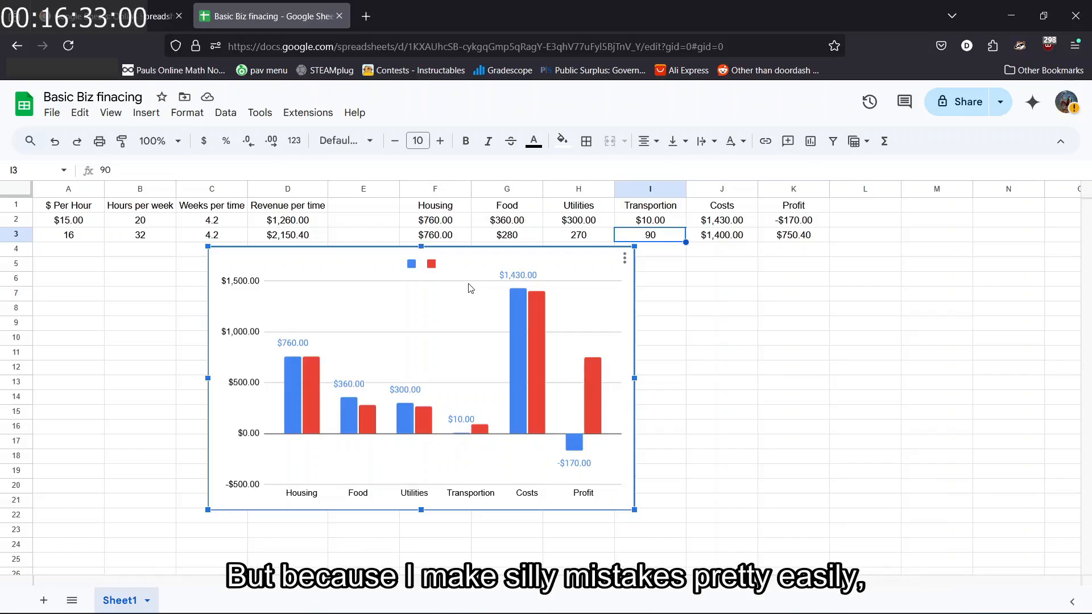
pyautogui.press('Delete')
pyautogui.click(443, 222)
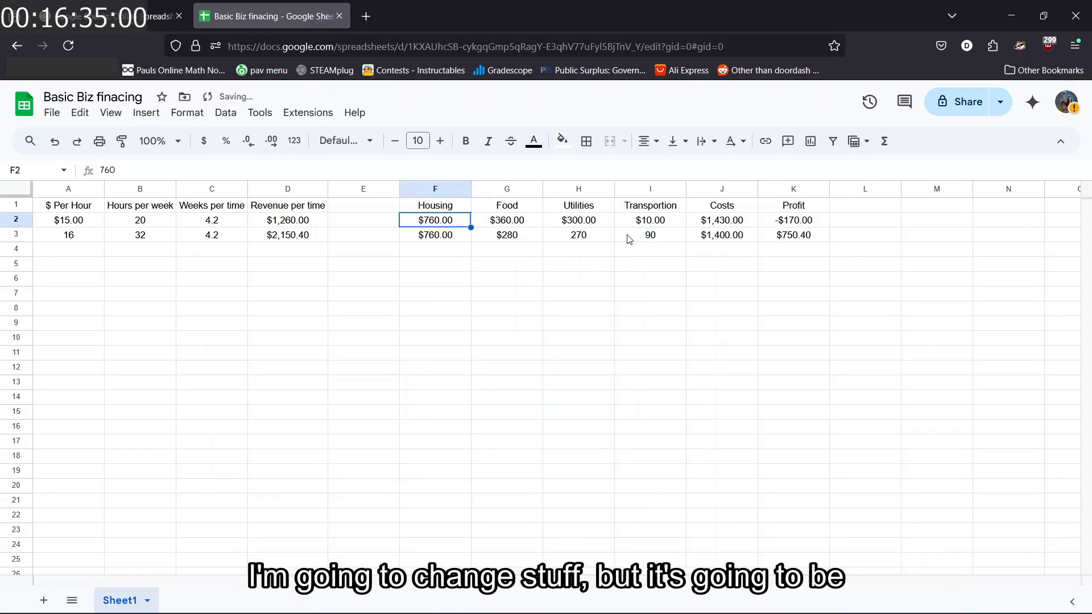
pyautogui.keyDown('shift'); pyautogui.click(649, 240); pyautogui.keyUp('shift')
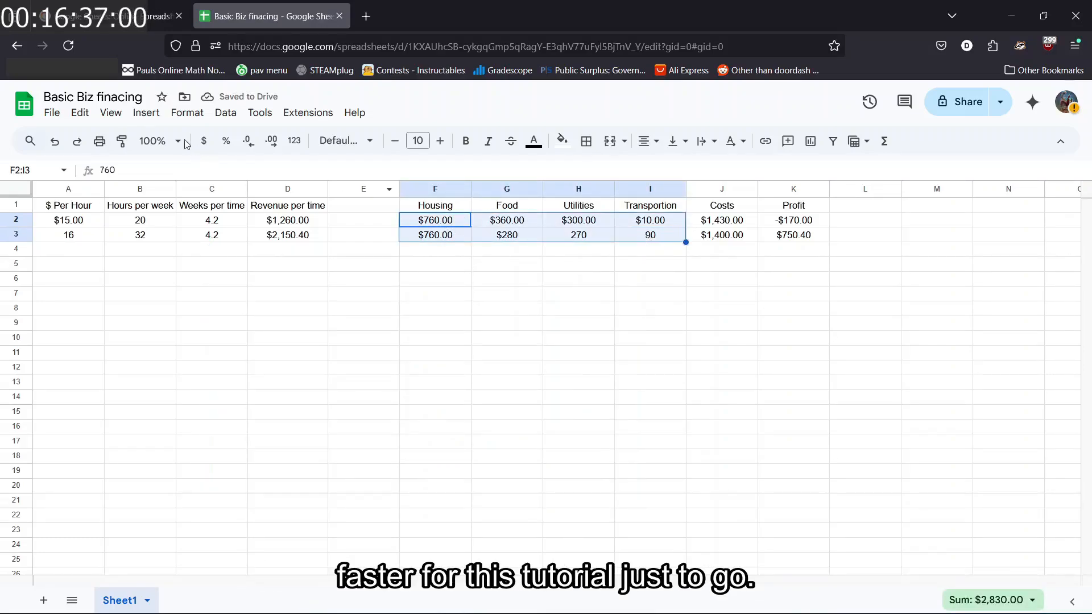
pyautogui.click(147, 112)
# - Insert a column chart from F1:I3 comparing both scenarios' housing, food, utilities and transportation costs
pyautogui.click(425, 208)
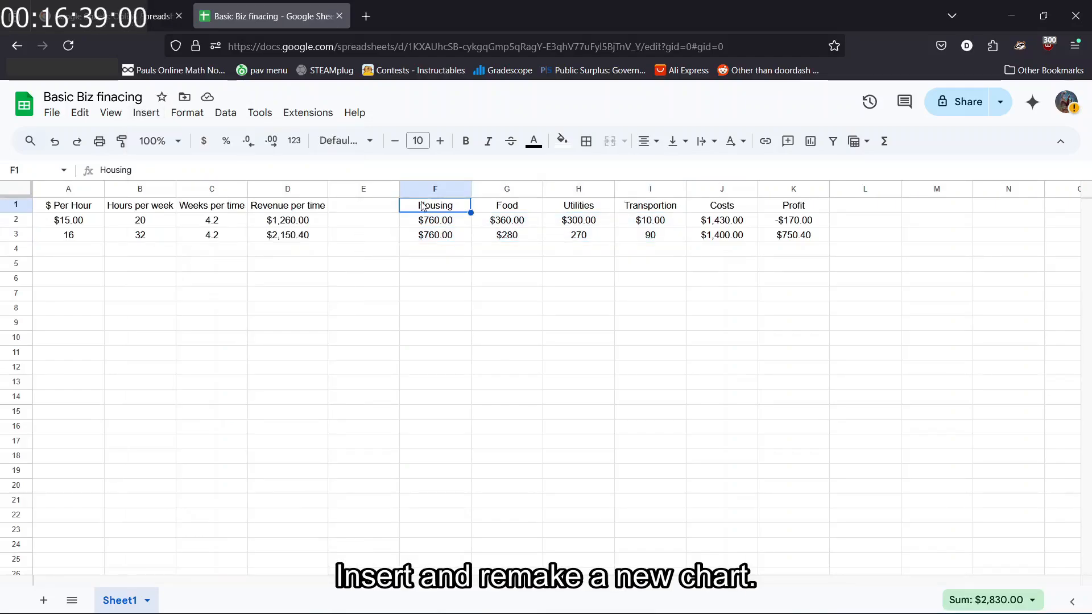
pyautogui.keyDown('shift'); pyautogui.click(620, 238); pyautogui.keyUp('shift')
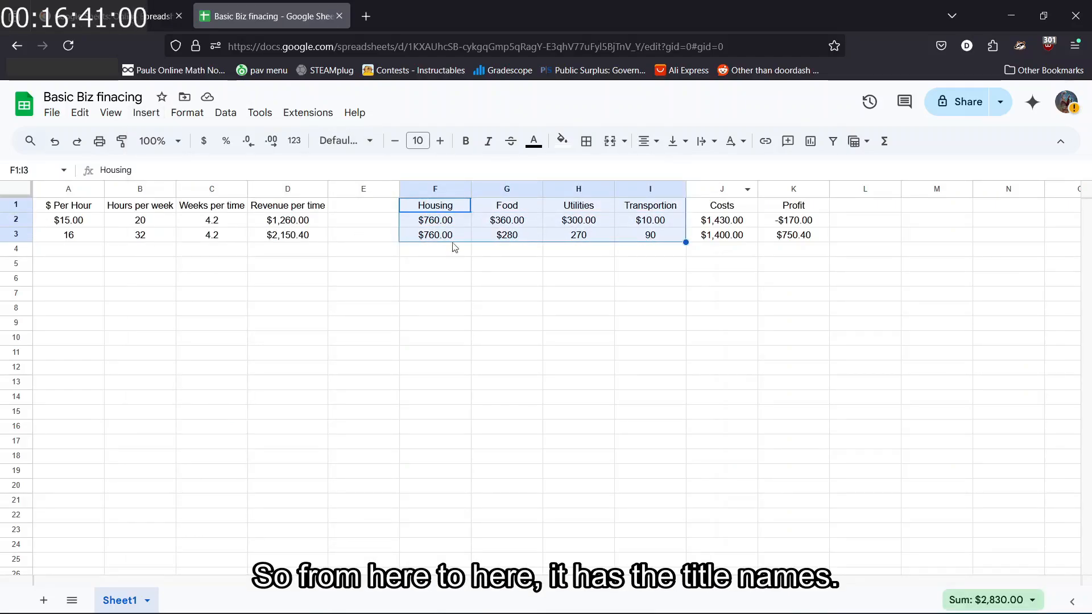
pyautogui.click(146, 112)
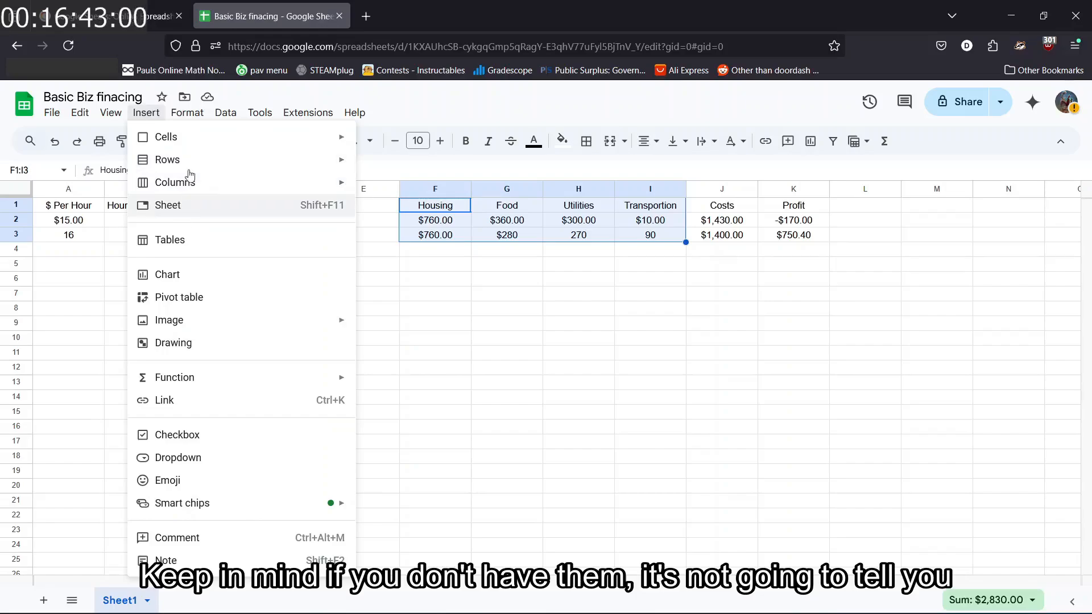
pyautogui.click(209, 277)
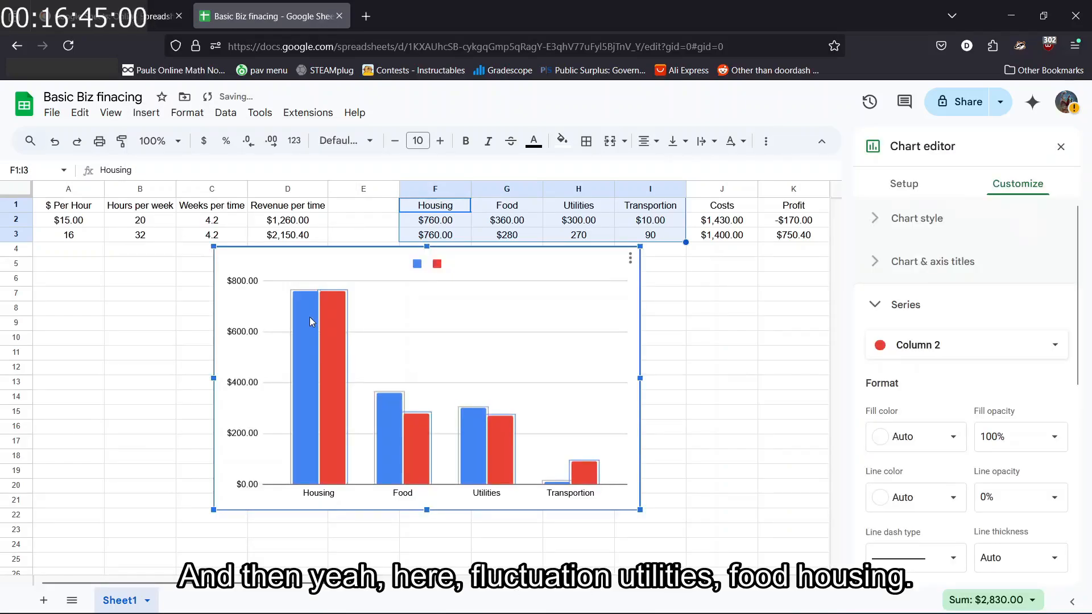
# - Examine each scenario's series of columns in the new cost chart
pyautogui.click(309, 316)
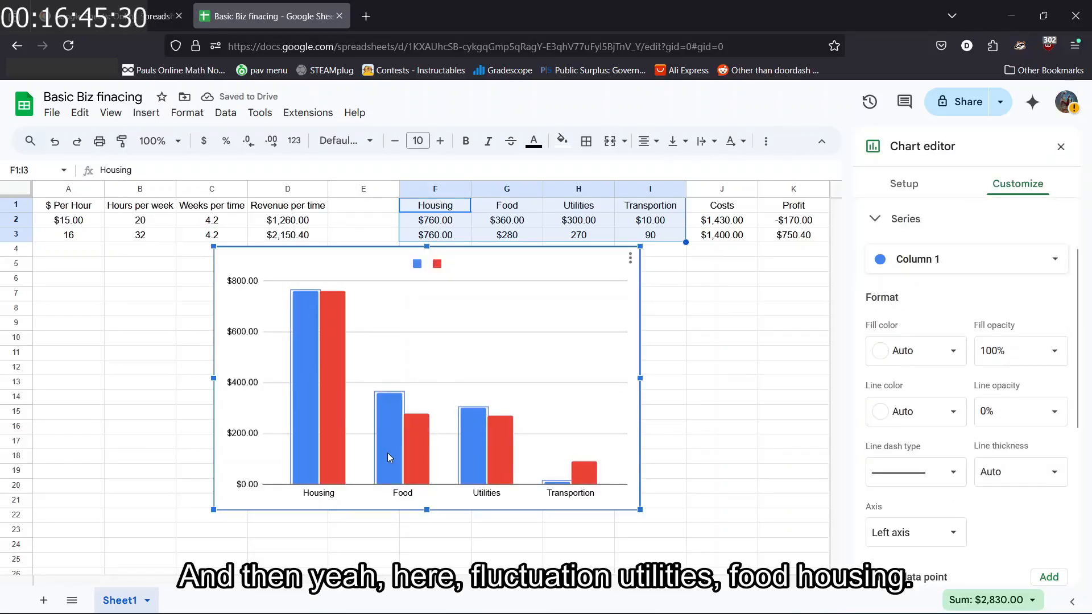
pyautogui.click(330, 468)
pyautogui.click(330, 388)
pyautogui.click(389, 282)
pyautogui.click(337, 303)
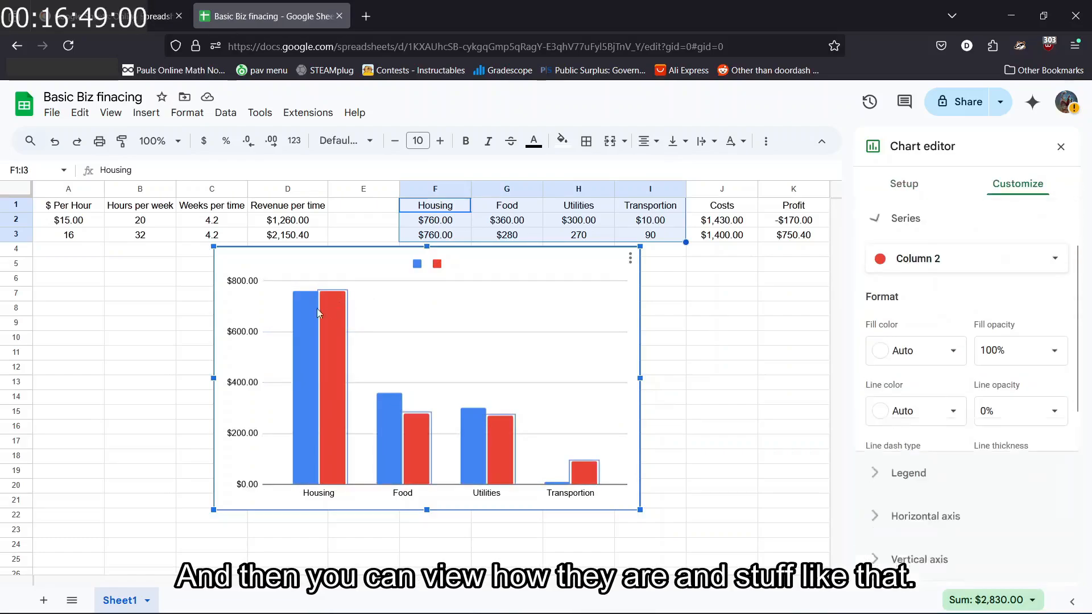
# - Move the cost chart down and slightly right so it starts at about row 8, clear of the data rows
pyautogui.click(199, 293)
pyautogui.click(300, 317)
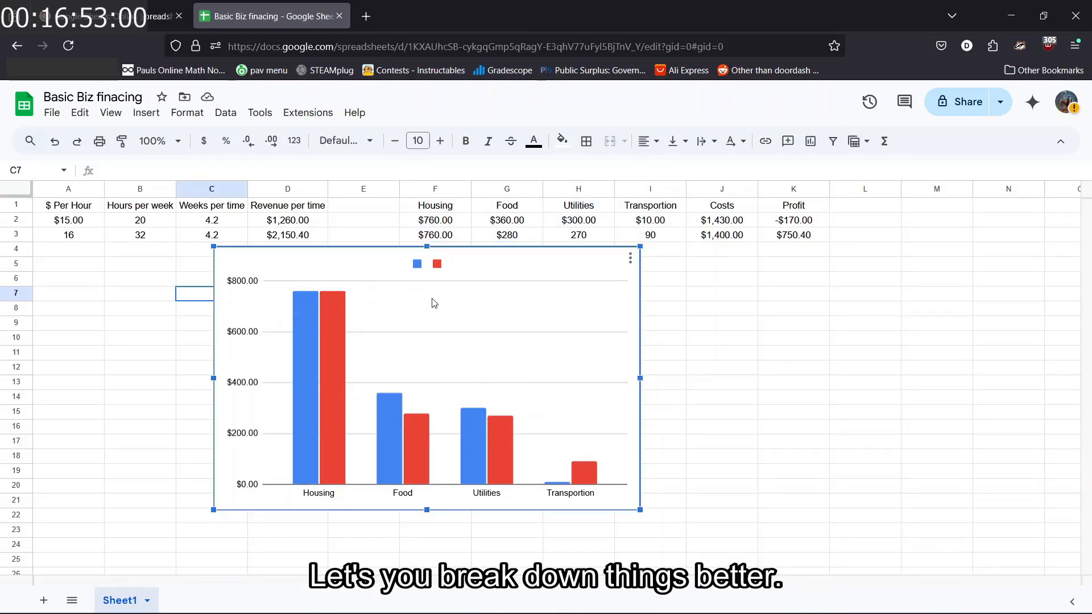
pyautogui.moveTo(380, 257); pyautogui.dragTo(413, 309)
# - Set the second scenario's hours per week in B3 to 20
pyautogui.click(157, 239)
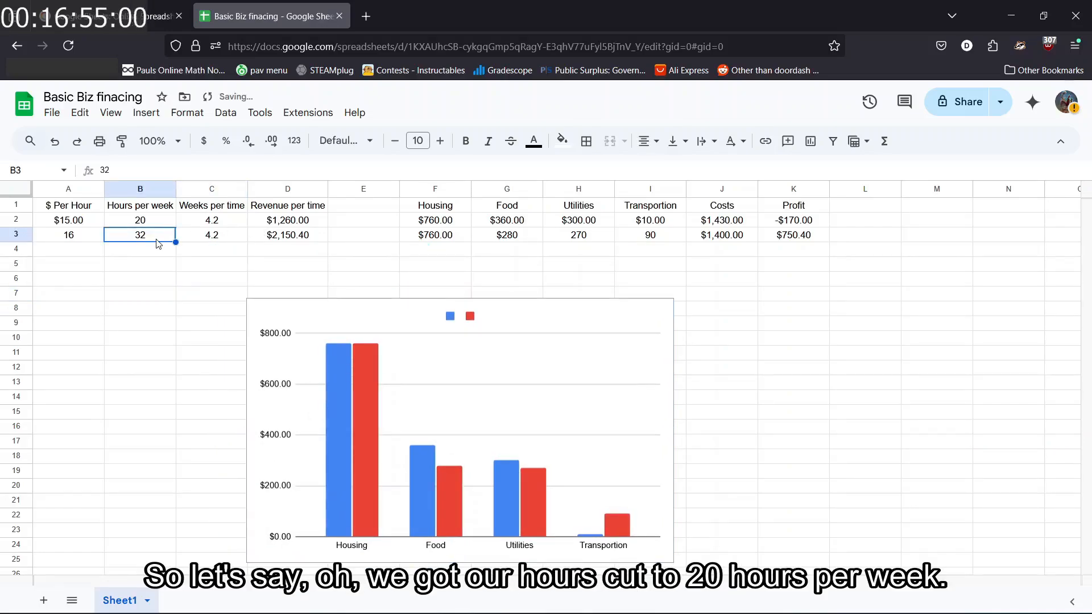
pyautogui.doubleClick(157, 240)
pyautogui.write('20')
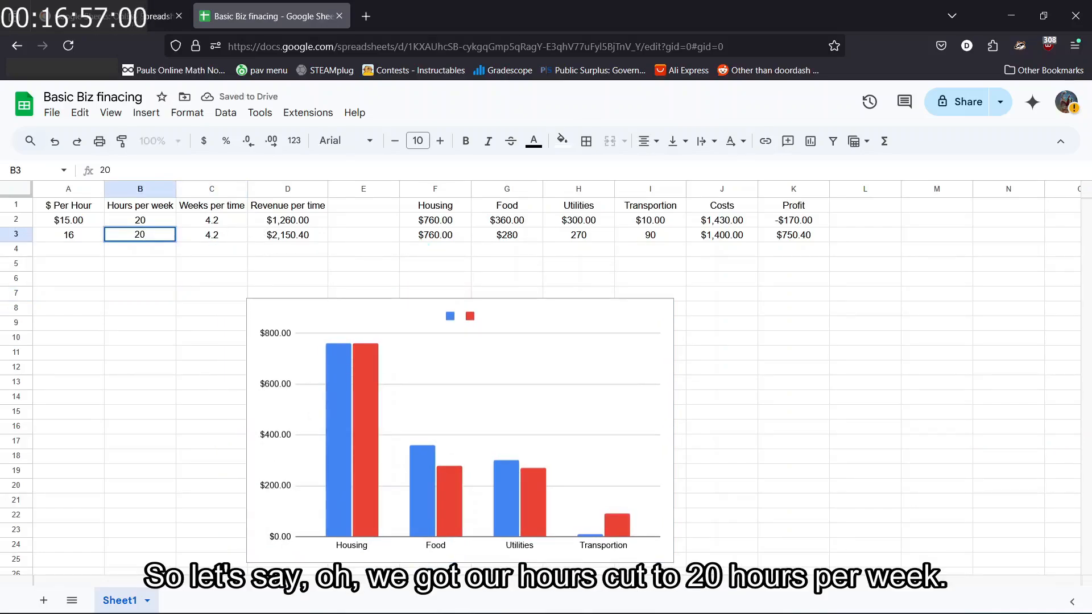
pyautogui.press('Return')
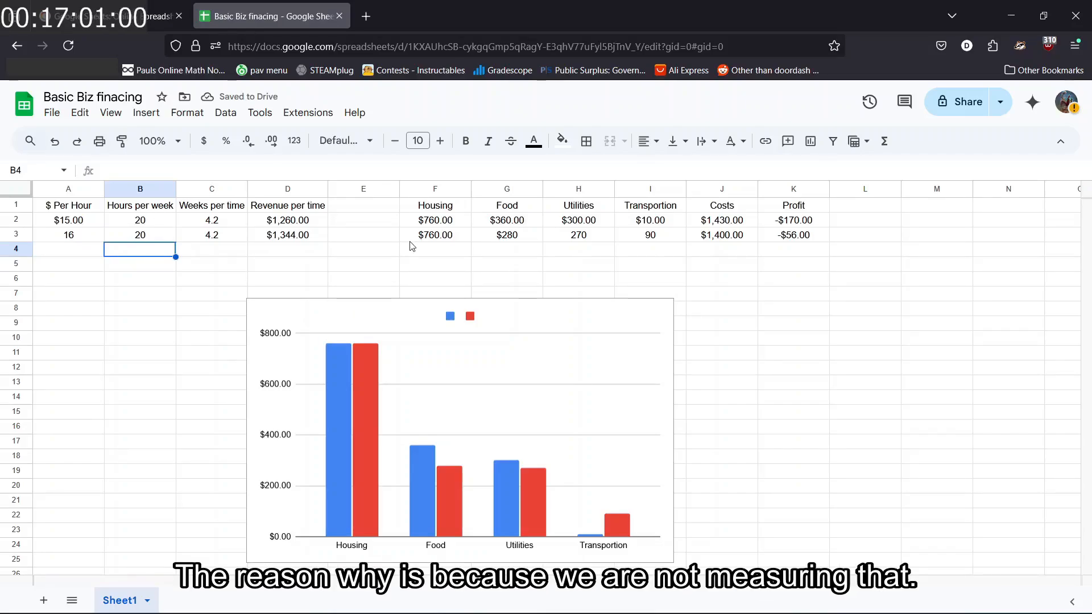
# - Review the housing, food, utilities and transportation cells that feed the chart
pyautogui.click(437, 235)
pyautogui.click(506, 235)
pyautogui.click(580, 235)
pyautogui.click(650, 220)
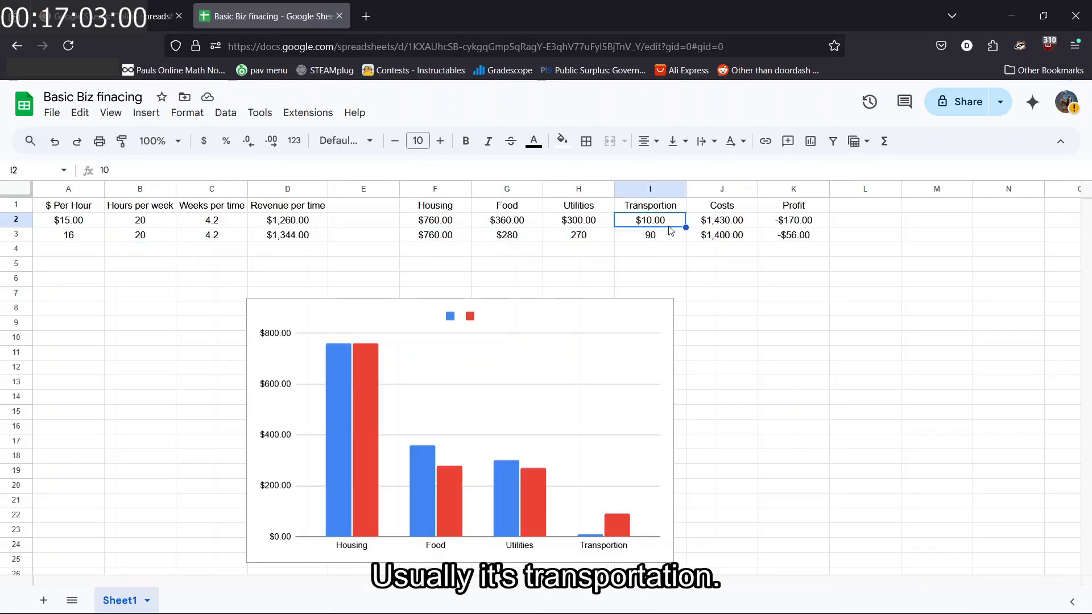
pyautogui.click(650, 235)
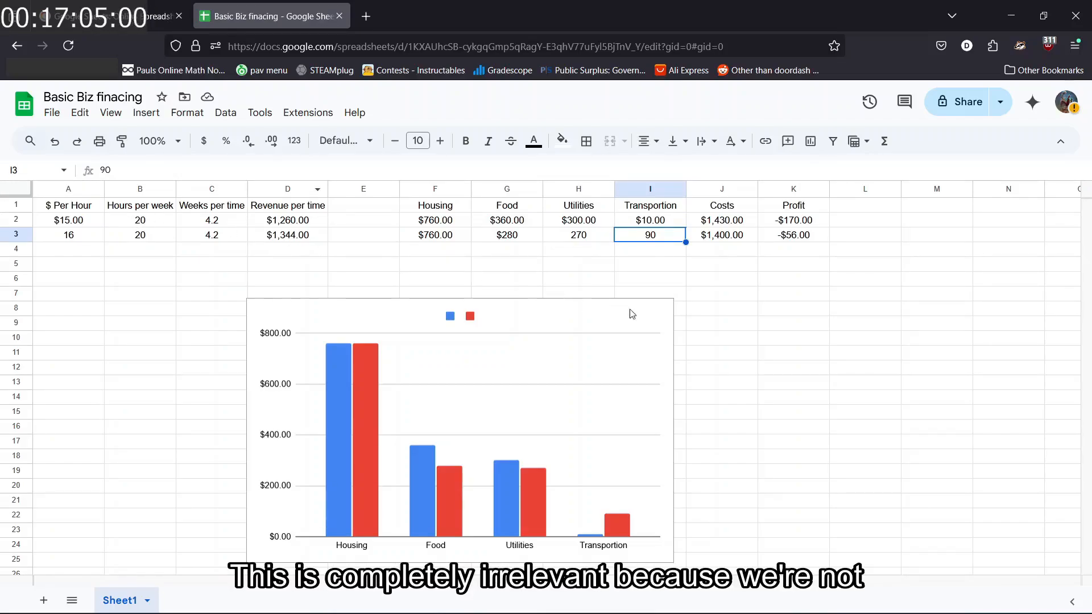
# - Set the second scenario's housing cost in F3 to 500
pyautogui.click(438, 236)
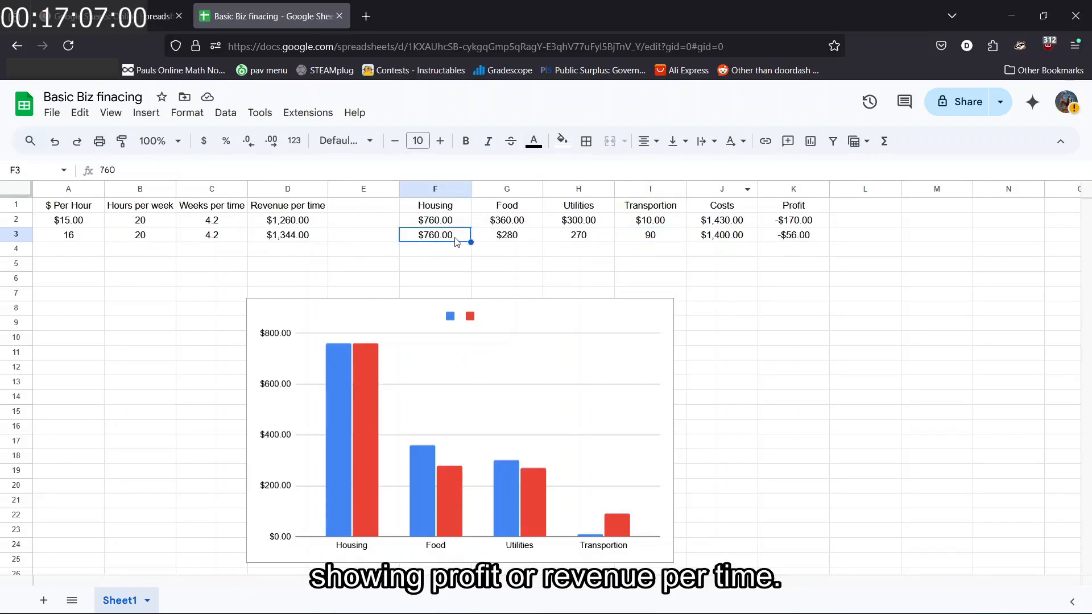
pyautogui.doubleClick(455, 237)
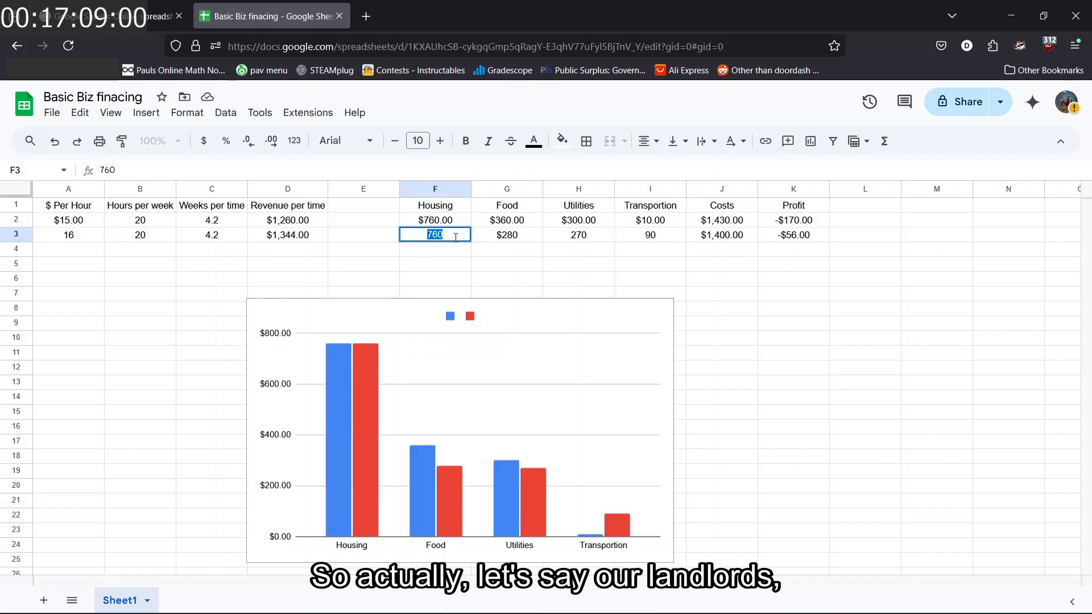
pyautogui.write('50')
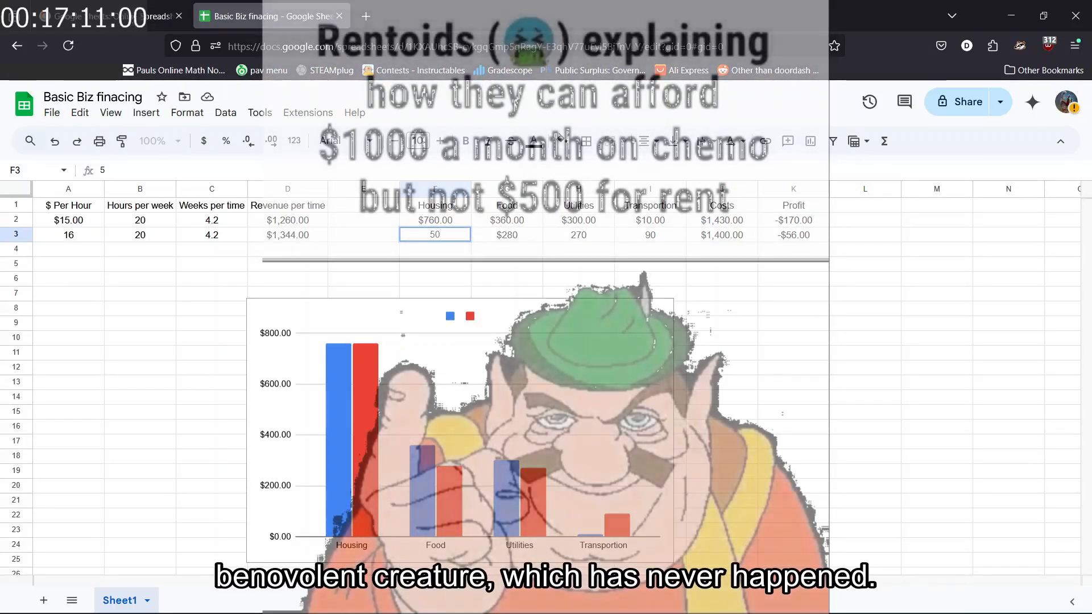
pyautogui.write('0')
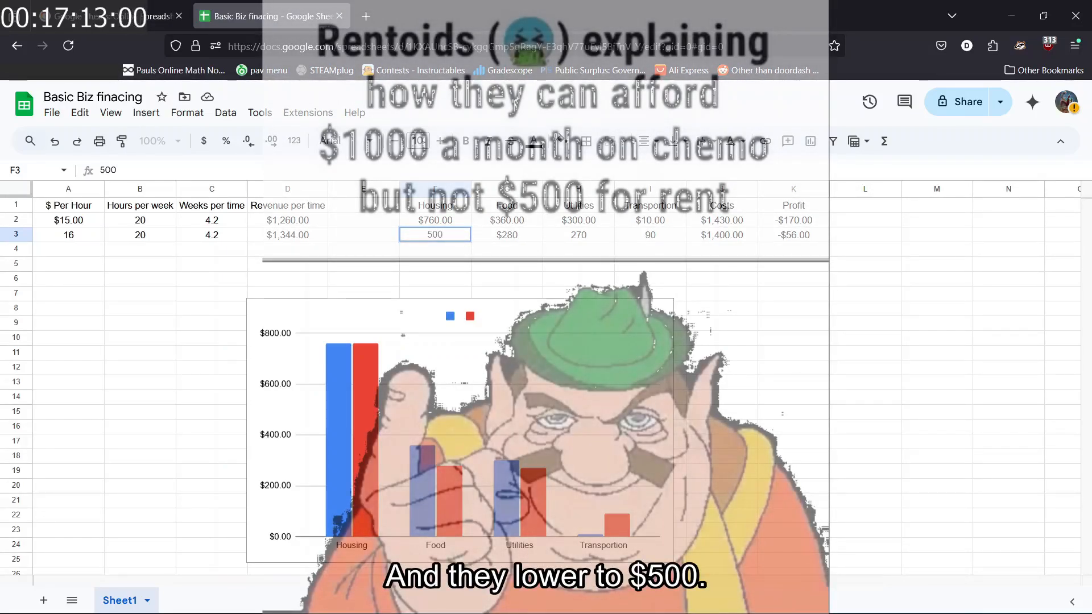
pyautogui.press('Return')
pyautogui.click(317, 401)
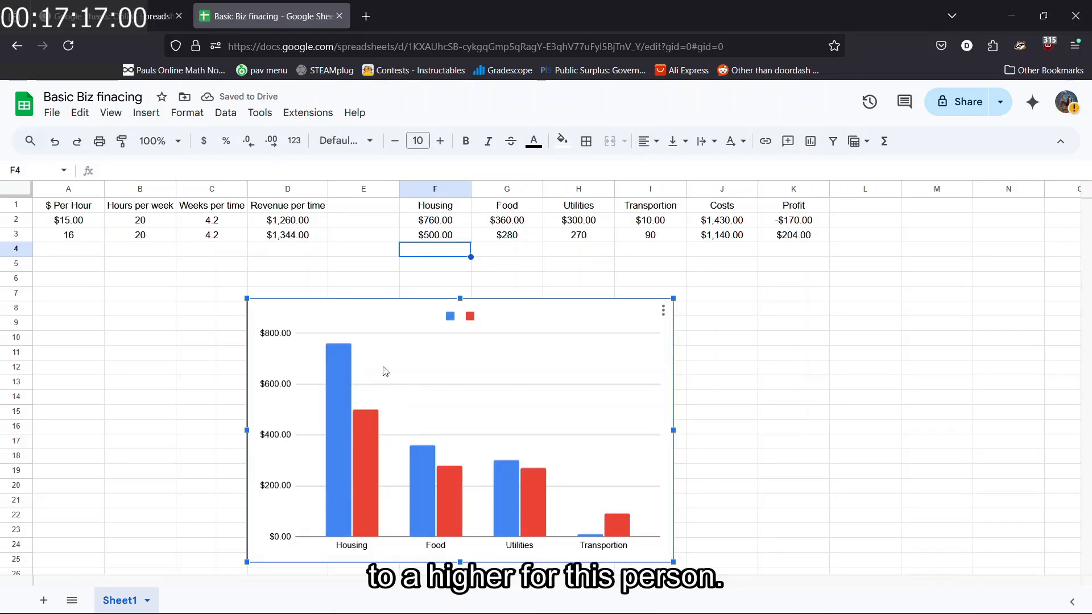
# - Set the first scenario's utilities cost in H2 to 900
pyautogui.click(582, 222)
pyautogui.doubleClick(583, 222)
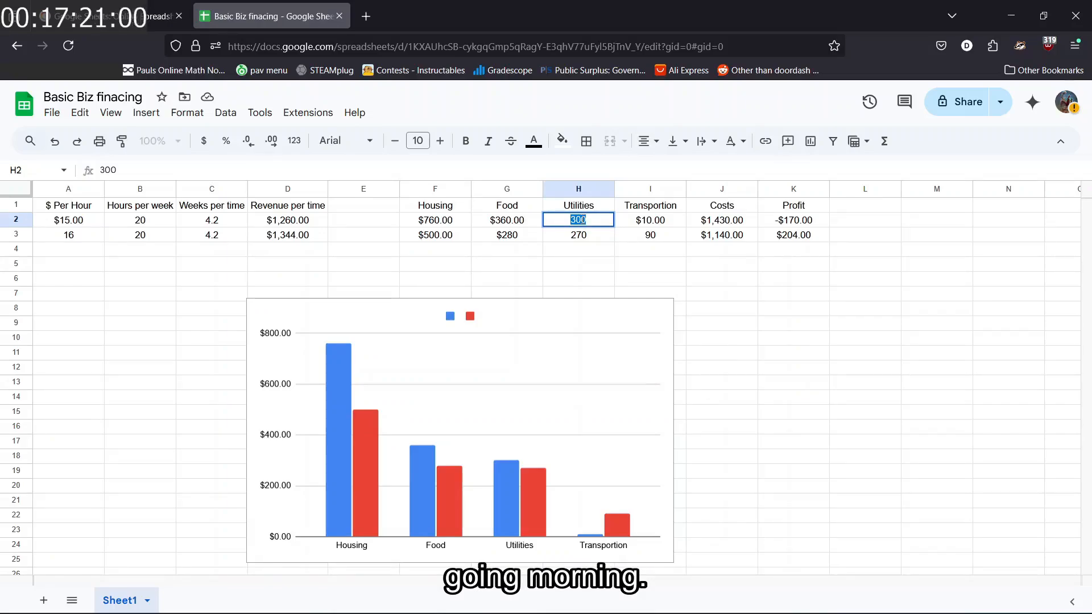
pyautogui.write('900')
pyautogui.press('Return')
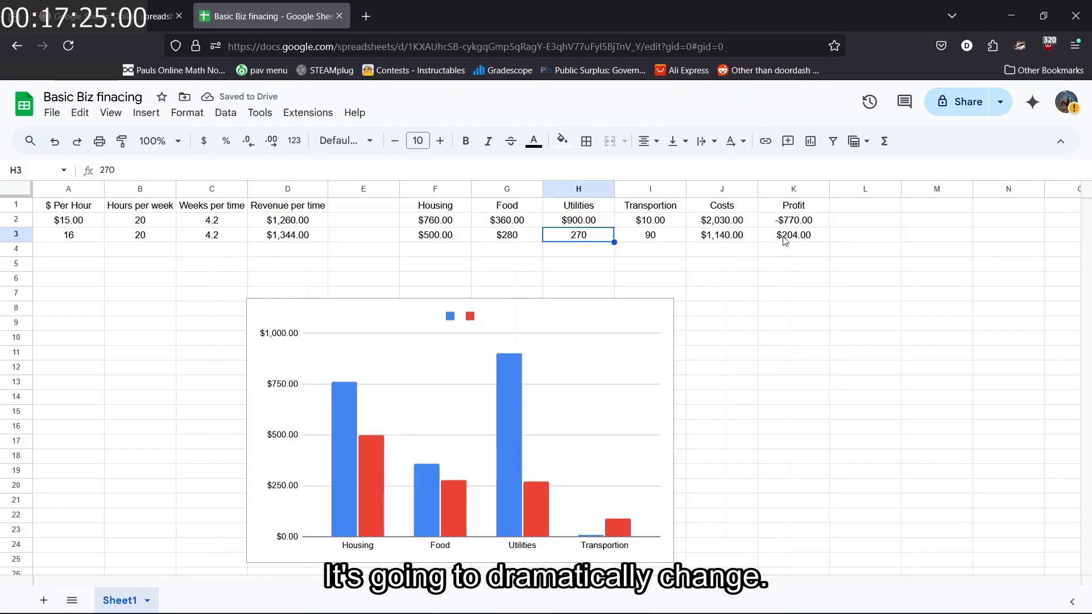
# - Replace the first scenario's food formula in G2 with a cost of 4000
pyautogui.click(650, 222)
pyautogui.doubleClick(517, 222)
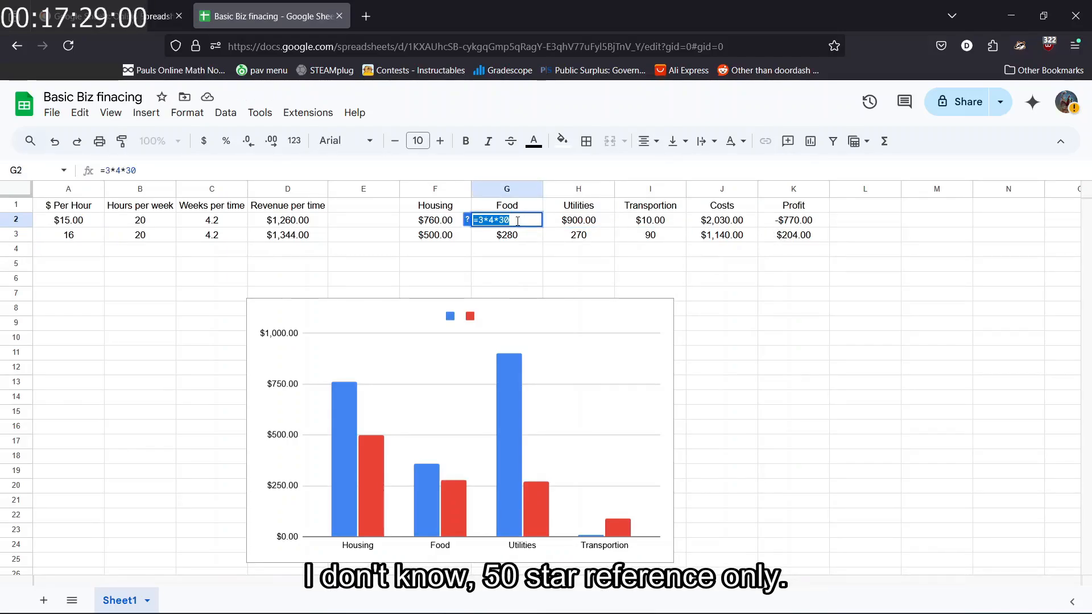
pyautogui.write('4000')
pyautogui.press('Return')
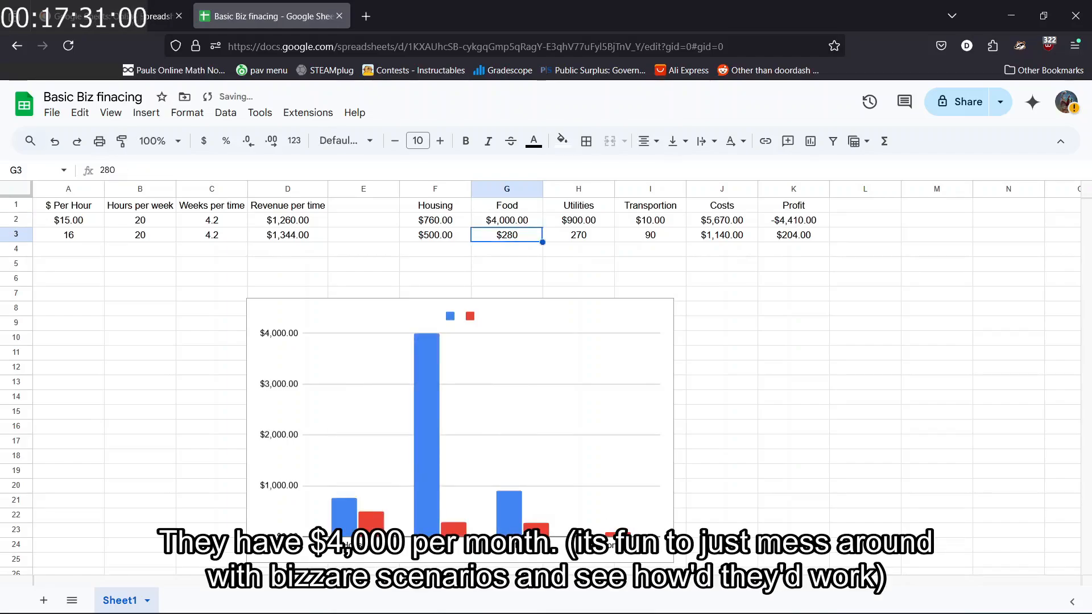
pyautogui.click(821, 265)
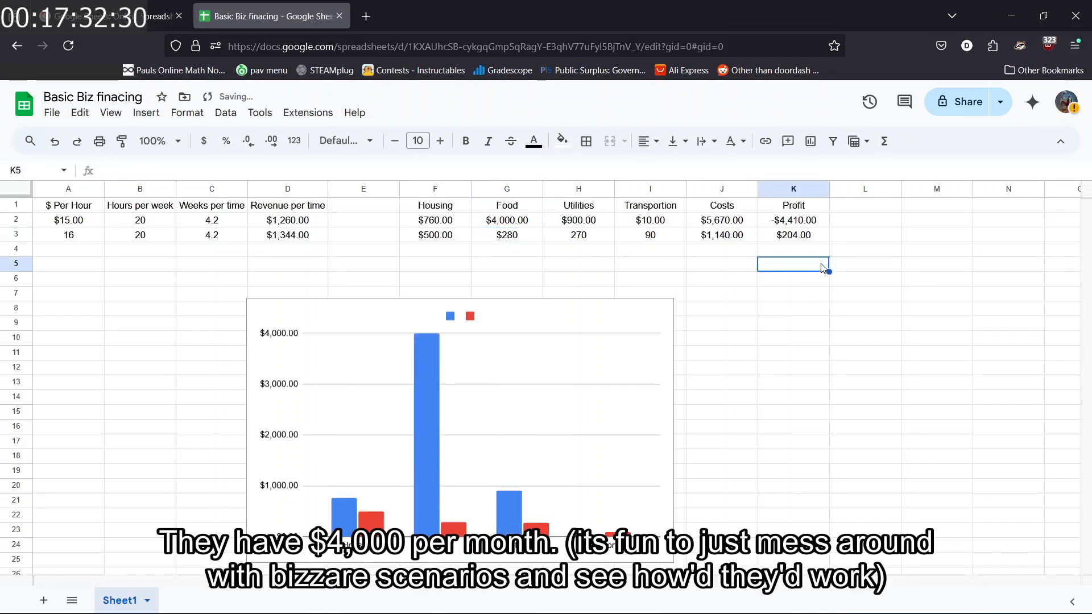
# - Undo the last food and utilities changes in the first scenario's row
pyautogui.click(429, 428)
pyautogui.hotkey('ctrl', 'z')
pyautogui.hotkey('ctrl', 'z')
pyautogui.click(852, 298)
# - Delete the cost comparison chart from the sheet
pyautogui.doubleClick(790, 235)
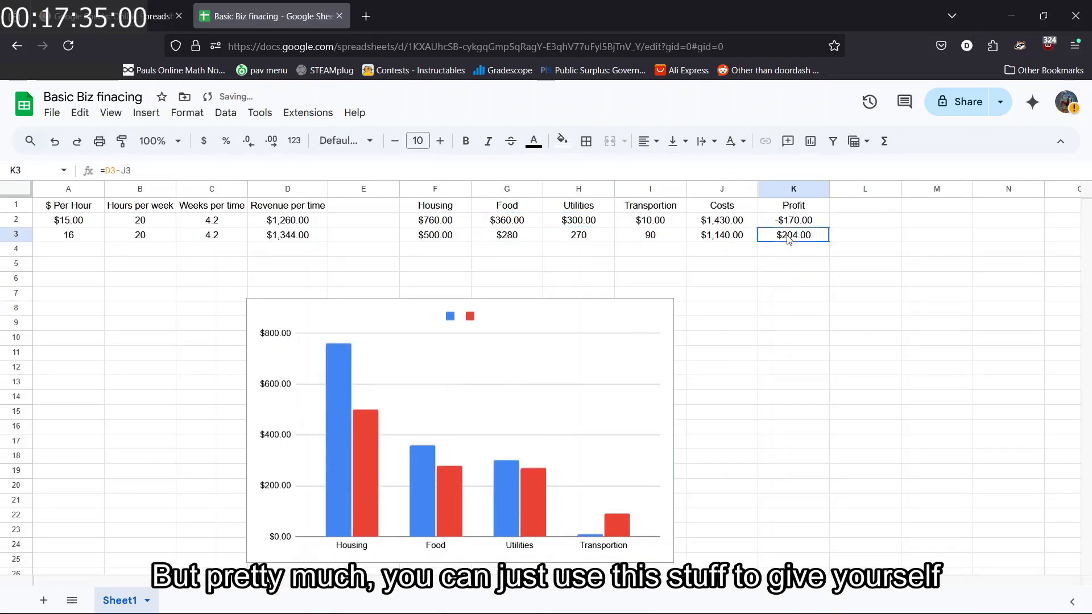
pyautogui.click(652, 358)
pyautogui.press('Delete')
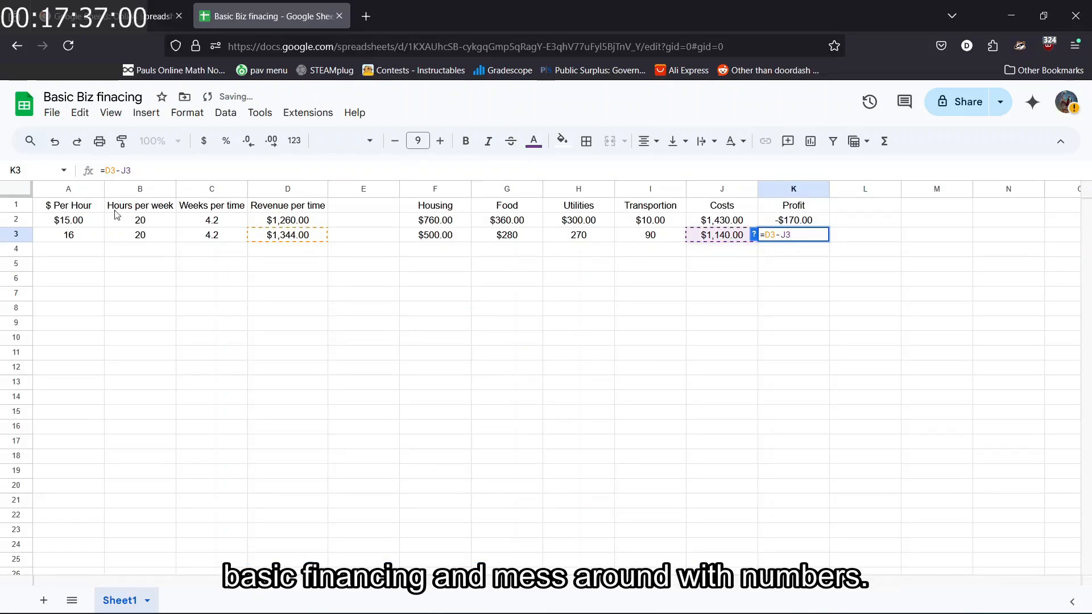
# - Open the first scenario's hours per week in B2 for editing
pyautogui.doubleClick(140, 225)
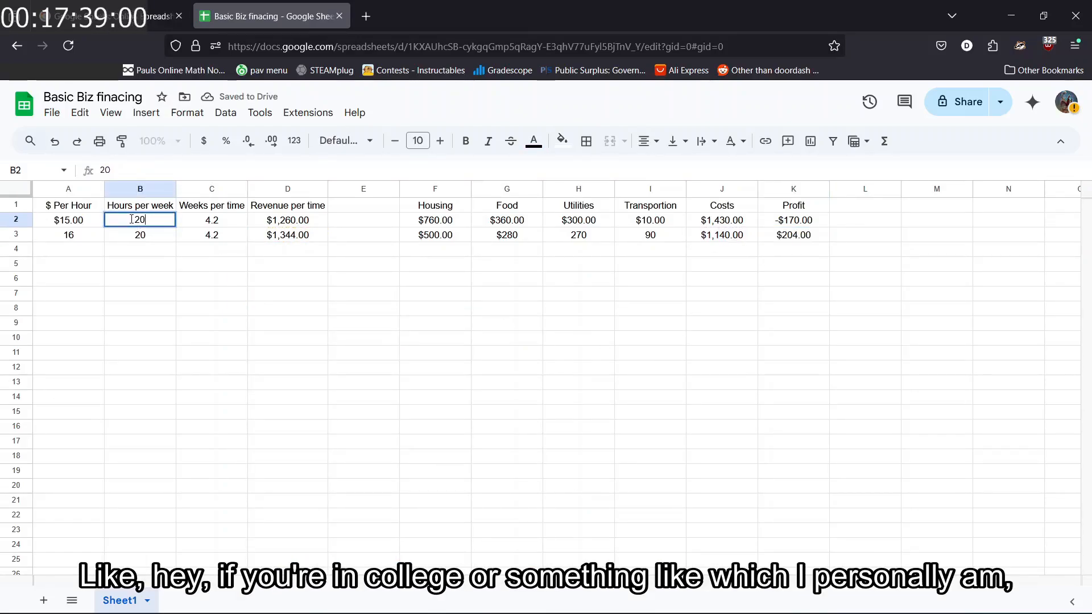